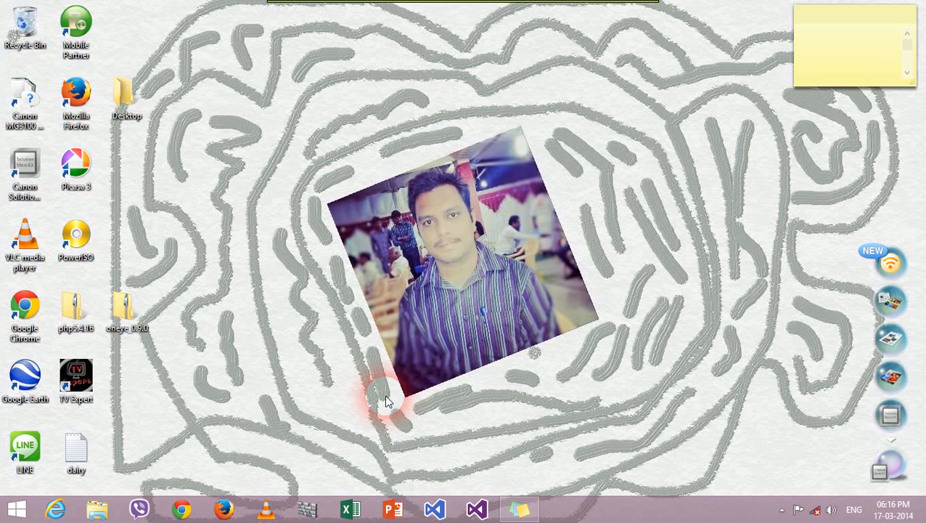
Step: From File Explorer, open Control Panel > Programs > 'Turn Windows features on or off' and maximize it
{"action": "left_click", "coordinate": [96, 509]}
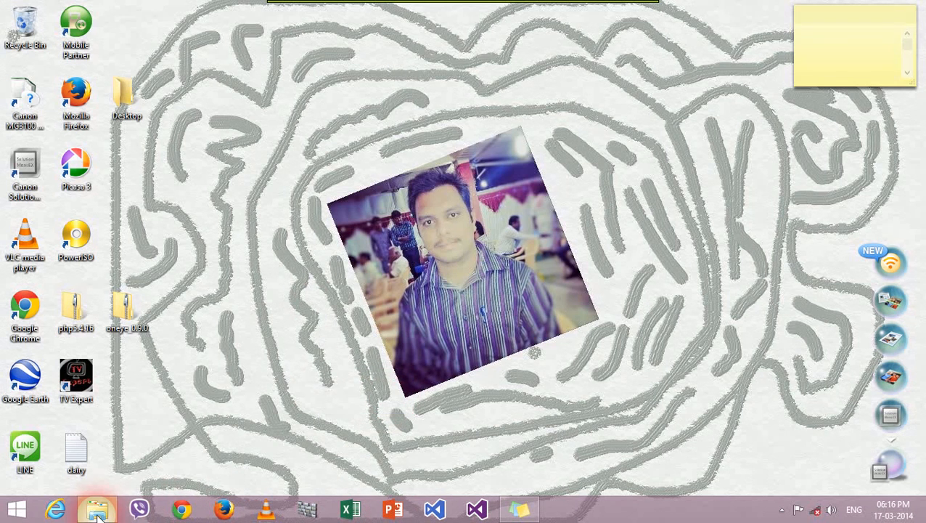
{"action": "left_click", "coordinate": [98, 49]}
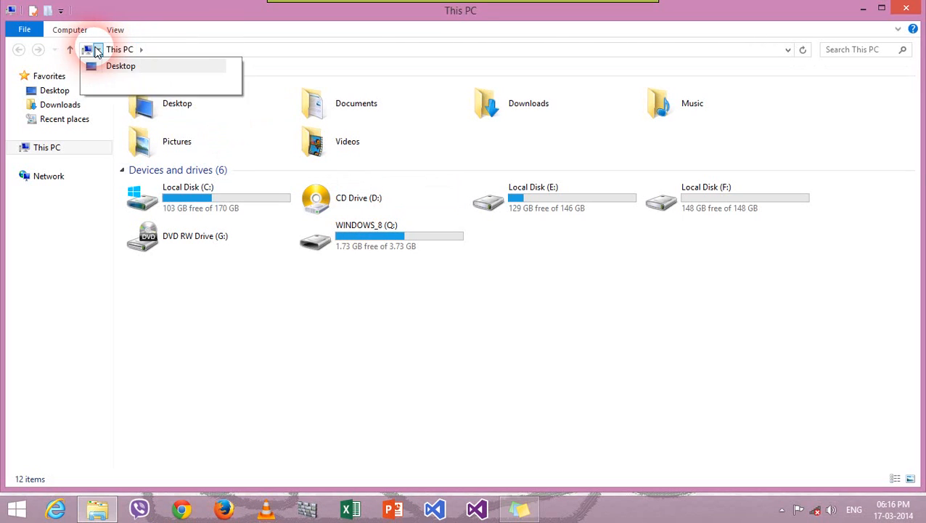
{"action": "left_click", "coordinate": [130, 115]}
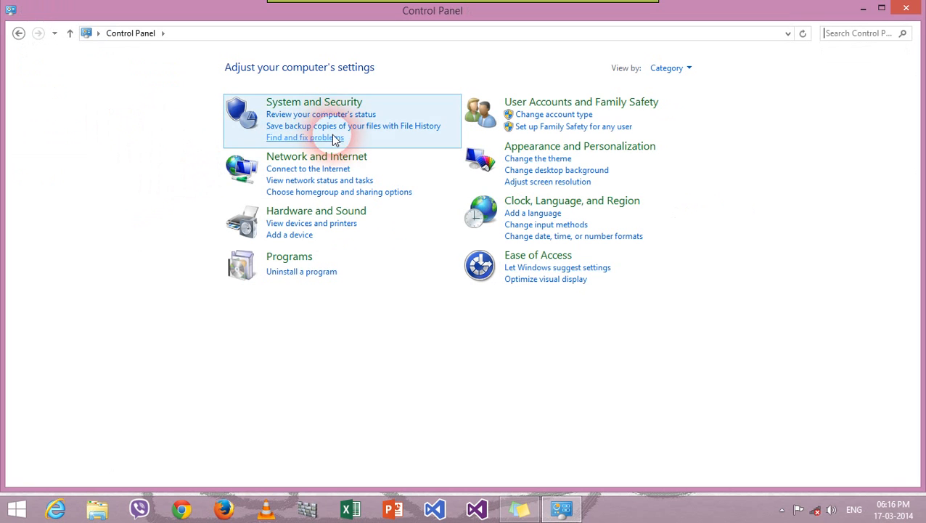
{"action": "left_click", "coordinate": [292, 258]}
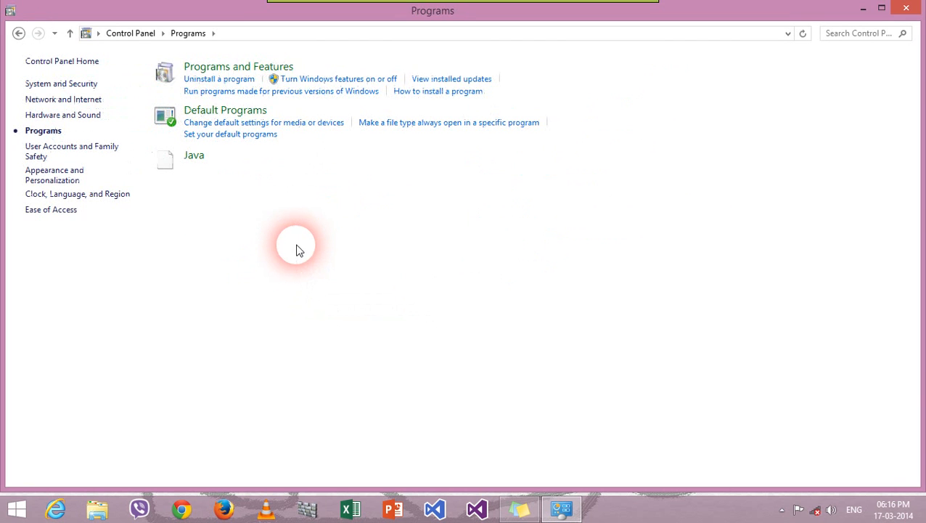
{"action": "left_click", "coordinate": [305, 81]}
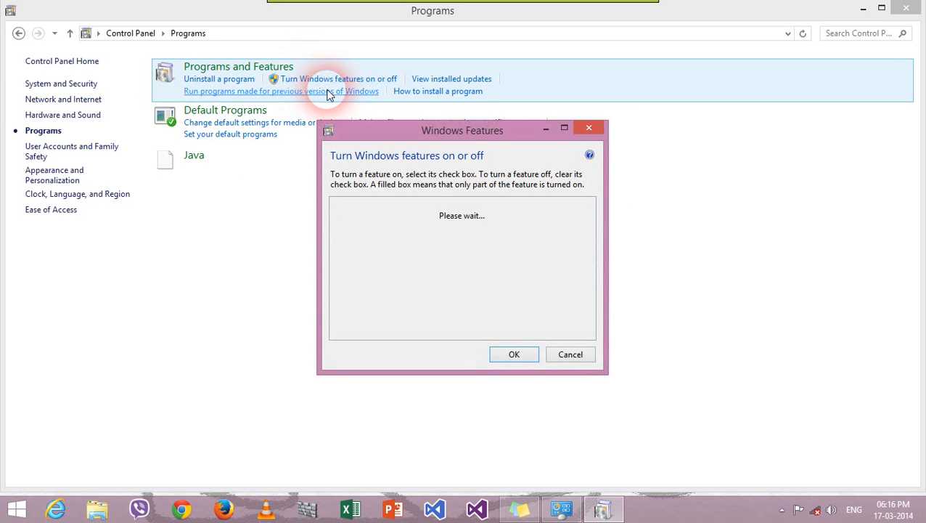
{"action": "left_click", "coordinate": [569, 130]}
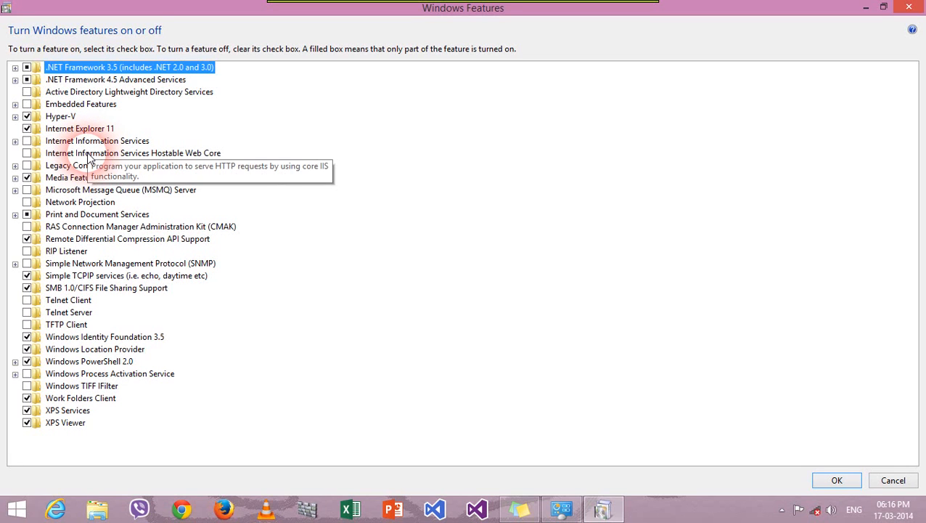
Step: Expand Internet Information Services and its FTP, Web Management Tools and World Wide Web Services sub-branches
{"action": "left_click", "coordinate": [16, 141]}
{"action": "left_click", "coordinate": [28, 153]}
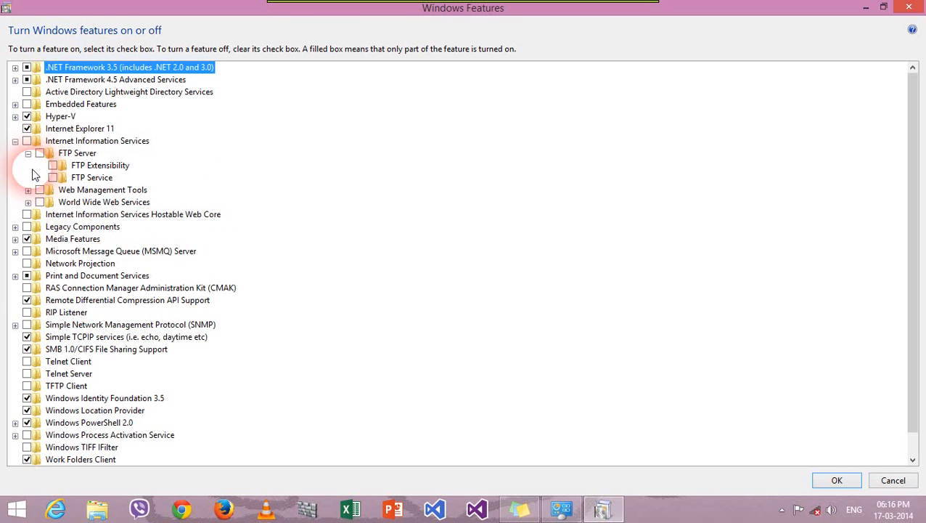
{"action": "left_click", "coordinate": [27, 190]}
{"action": "left_click", "coordinate": [41, 202]}
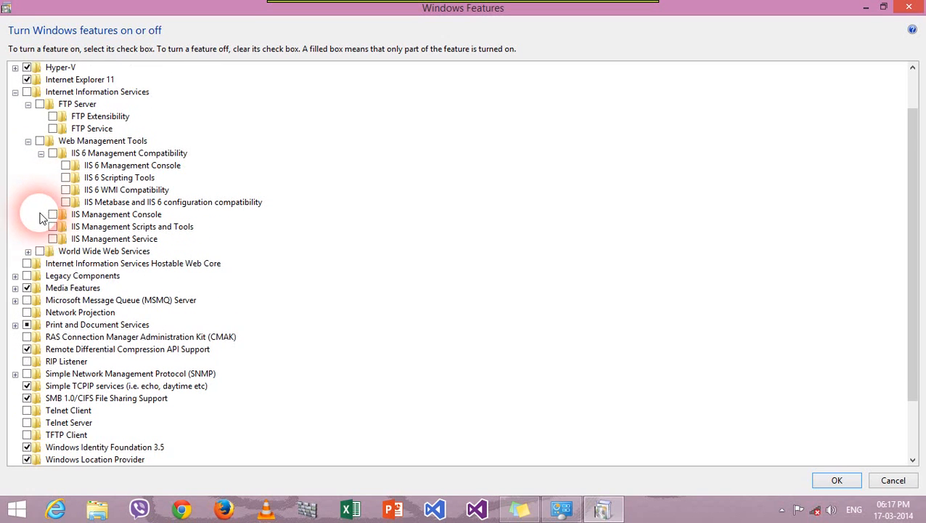
{"action": "left_click", "coordinate": [27, 251]}
{"action": "left_click", "coordinate": [41, 262]}
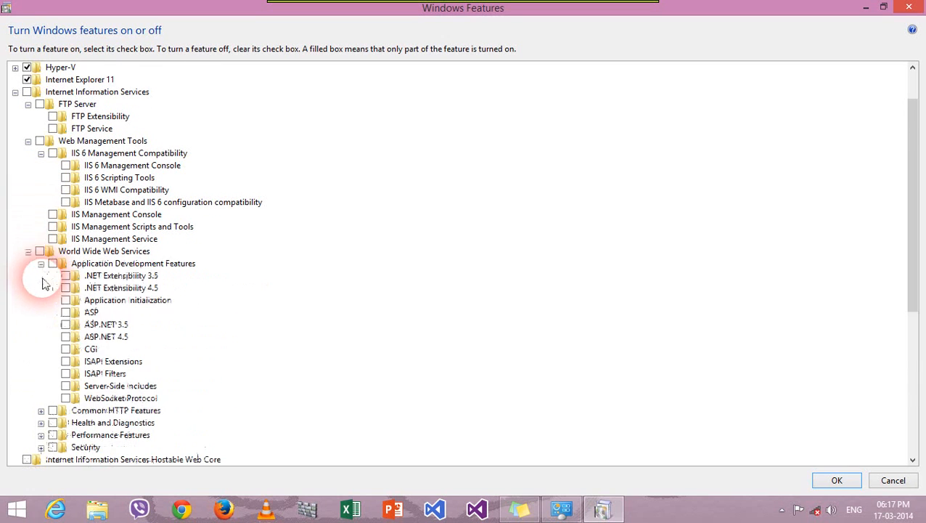
{"action": "left_click", "coordinate": [41, 347]}
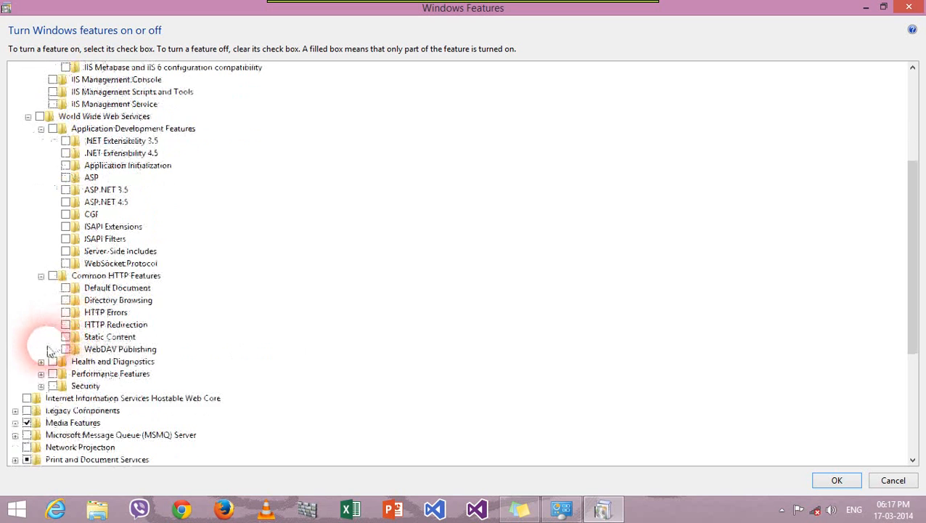
{"action": "left_click", "coordinate": [42, 360]}
{"action": "left_click", "coordinate": [41, 373]}
{"action": "left_click", "coordinate": [41, 349]}
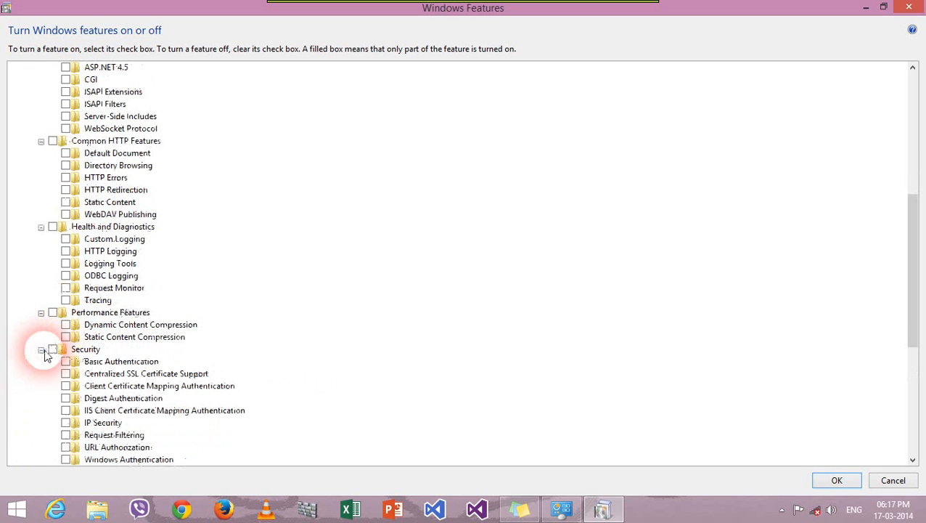
Step: Scroll back up and tick IIS 6 Management Console
{"action": "scroll", "coordinate": [153, 251], "scroll_direction": "up", "scroll_amount": 2}
{"action": "scroll", "coordinate": [153, 250], "scroll_direction": "up", "scroll_amount": 3}
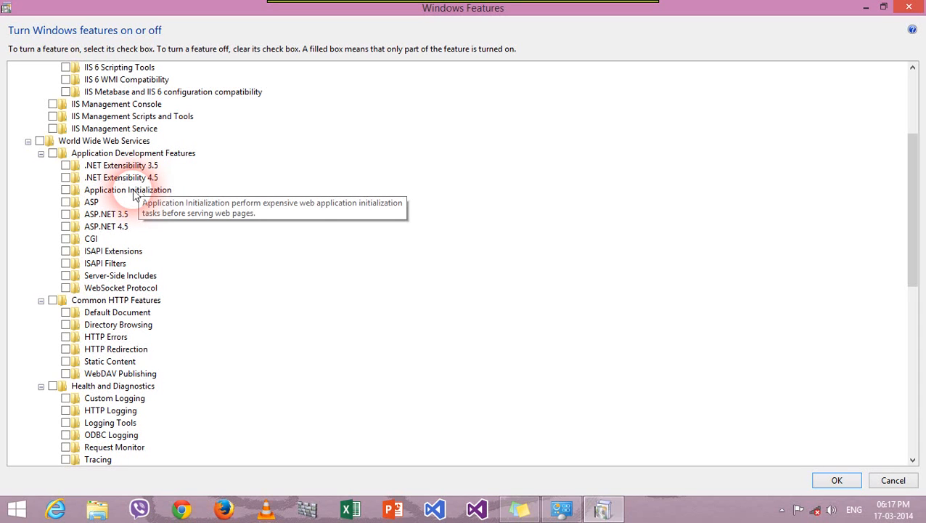
{"action": "scroll", "coordinate": [109, 195], "scroll_direction": "up", "scroll_amount": 4}
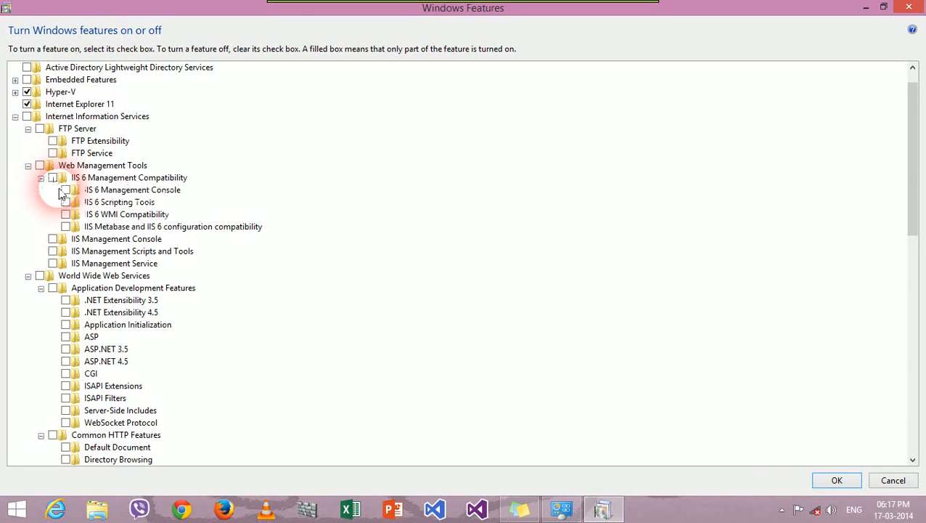
{"action": "left_click", "coordinate": [66, 190]}
Step: Turn on IIS 6 Scripting Tools, FTP Server, and IIS Management Console, Scripts and Tools, and Service
{"action": "left_click", "coordinate": [66, 201]}
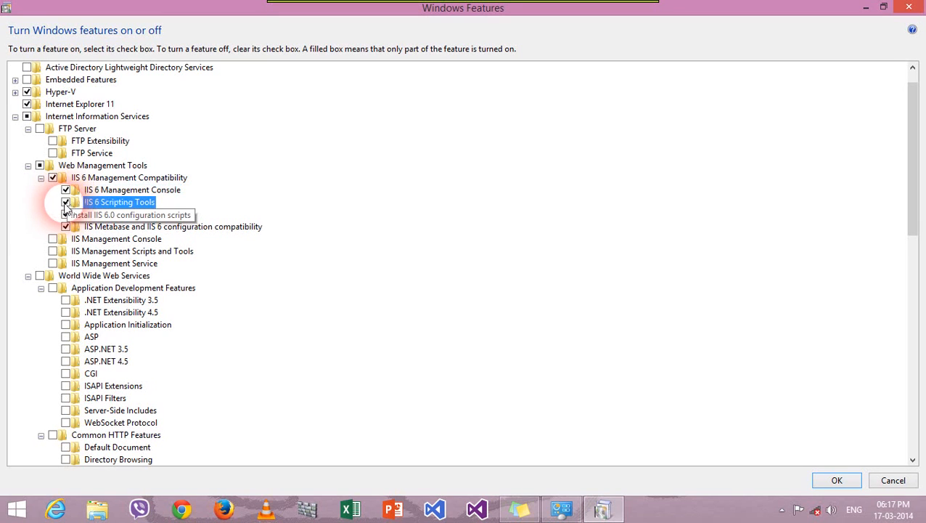
{"action": "left_click", "coordinate": [52, 141]}
{"action": "left_click", "coordinate": [52, 239]}
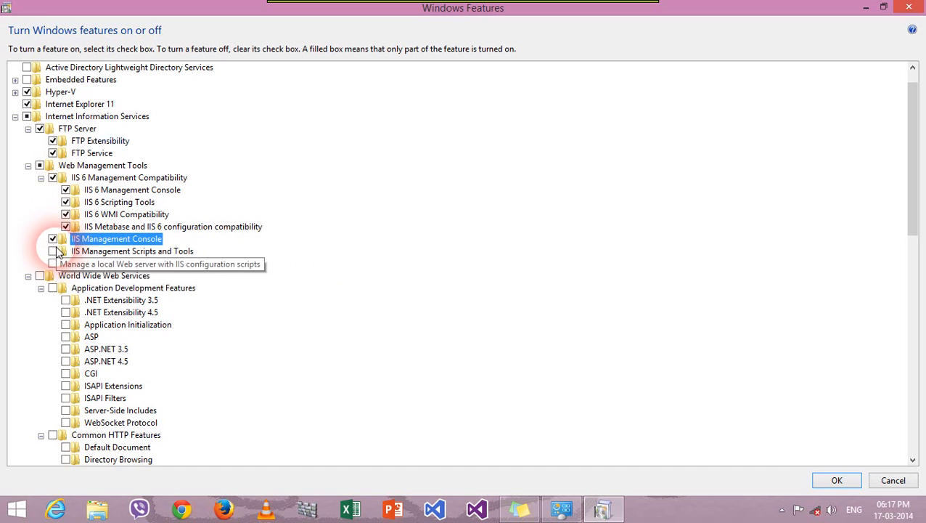
{"action": "left_click", "coordinate": [52, 251]}
{"action": "left_click", "coordinate": [52, 264]}
Step: Turn on all Application Development features: .NET Extensibility, ASP, ASP.NET, CGI, Server-Side Includes, WebSocket
{"action": "left_click", "coordinate": [55, 290]}
{"action": "left_click", "coordinate": [65, 300]}
{"action": "left_click", "coordinate": [65, 312]}
{"action": "left_click", "coordinate": [65, 324]}
{"action": "left_click", "coordinate": [66, 337]}
{"action": "left_click", "coordinate": [65, 349]}
{"action": "left_click", "coordinate": [65, 362]}
{"action": "left_click", "coordinate": [66, 373]}
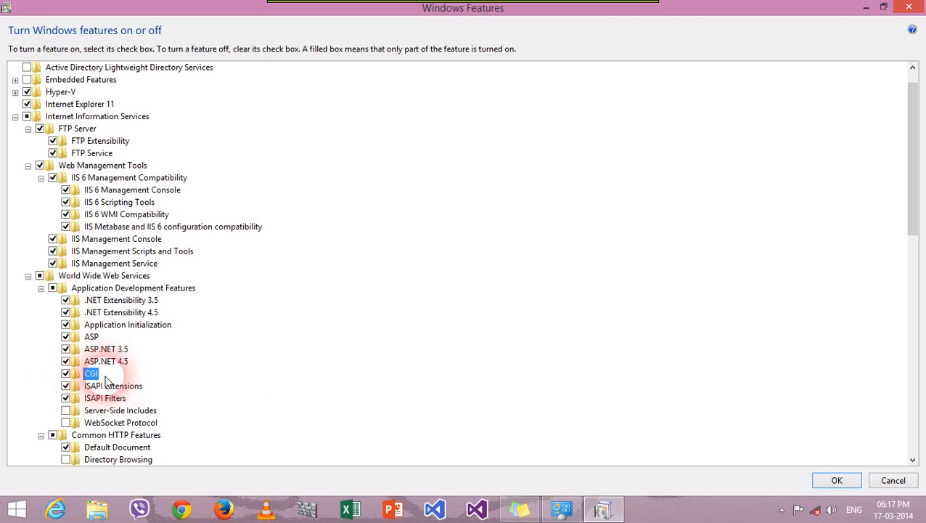
{"action": "scroll", "coordinate": [111, 377], "scroll_direction": "down", "scroll_amount": 1}
{"action": "scroll", "coordinate": [110, 377], "scroll_direction": "down", "scroll_amount": 1}
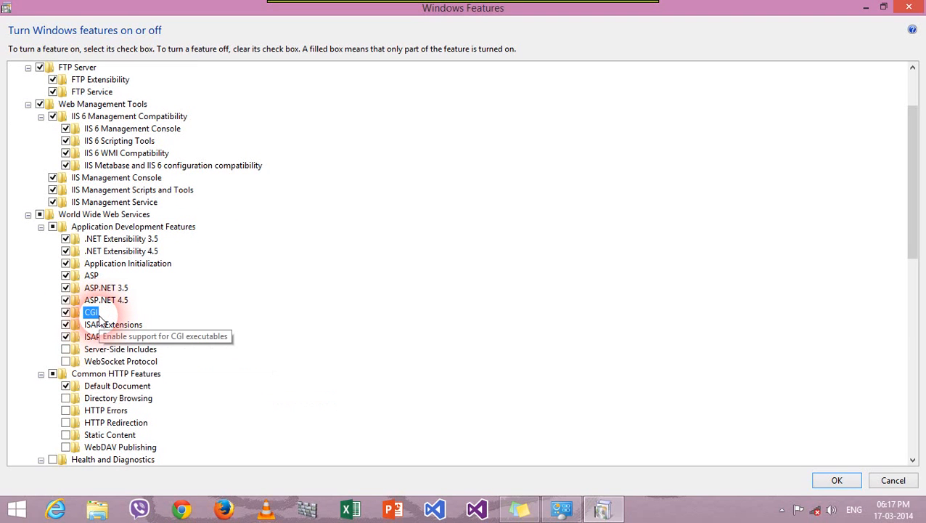
{"action": "left_click", "coordinate": [65, 348]}
{"action": "left_click", "coordinate": [65, 361]}
Step: Turn on Directory Browsing, HTTP Errors, HTTP Redirection and Static Content
{"action": "scroll", "coordinate": [64, 389], "scroll_direction": "down", "scroll_amount": 2}
{"action": "left_click", "coordinate": [65, 337]}
{"action": "left_click", "coordinate": [66, 349]}
{"action": "left_click", "coordinate": [65, 360]}
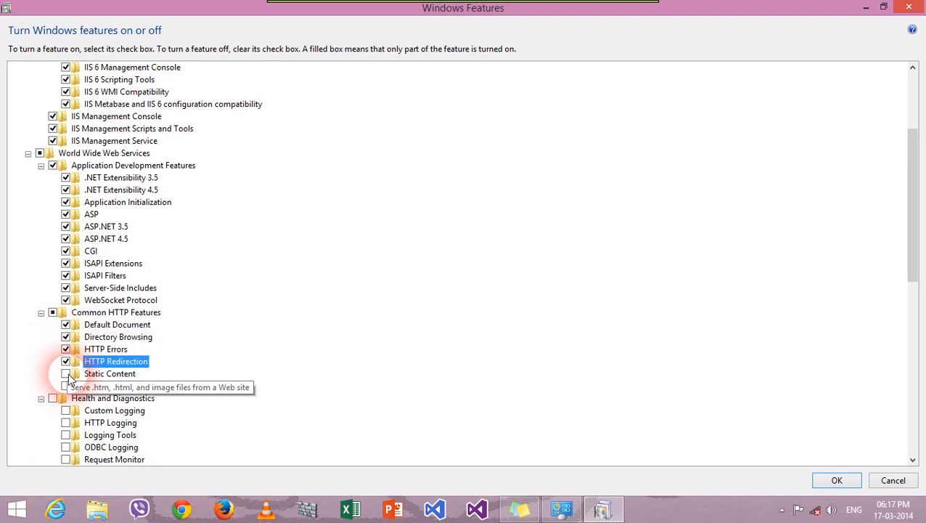
{"action": "left_click", "coordinate": [65, 373]}
Step: Turn on Custom, HTTP and ODBC Logging, Logging Tools, Request Monitor and Tracing
{"action": "scroll", "coordinate": [65, 395], "scroll_direction": "down", "scroll_amount": 2}
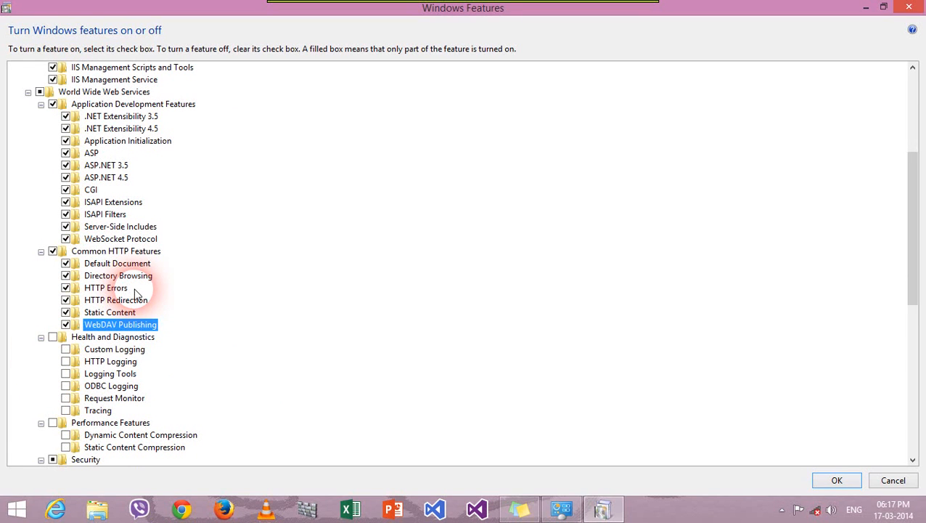
{"action": "left_click", "coordinate": [65, 349]}
{"action": "left_click", "coordinate": [65, 361]}
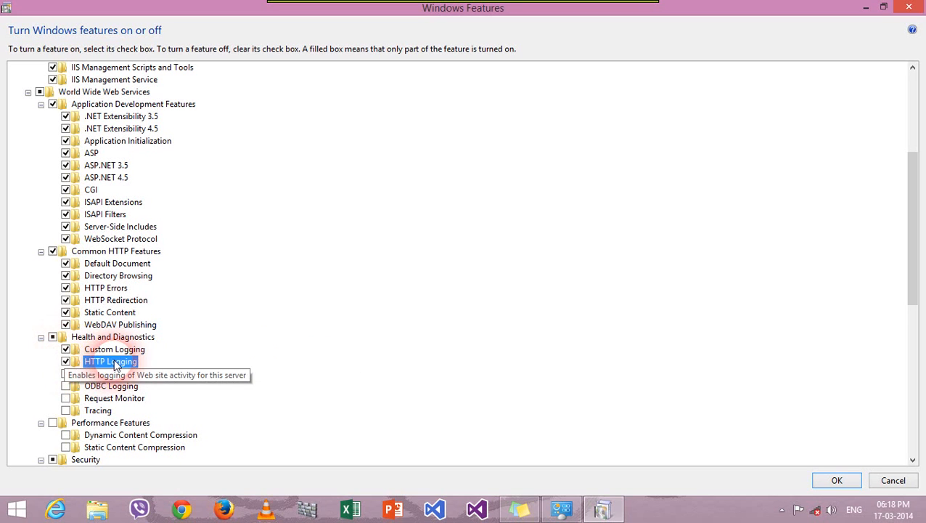
{"action": "scroll", "coordinate": [80, 361], "scroll_direction": "down", "scroll_amount": 1}
{"action": "left_click", "coordinate": [65, 349]}
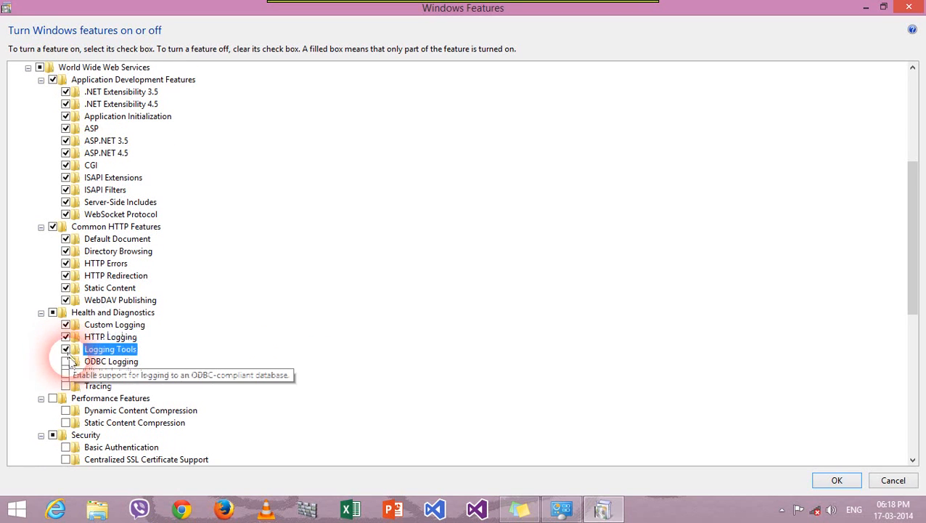
{"action": "left_click", "coordinate": [66, 361]}
{"action": "left_click", "coordinate": [66, 373]}
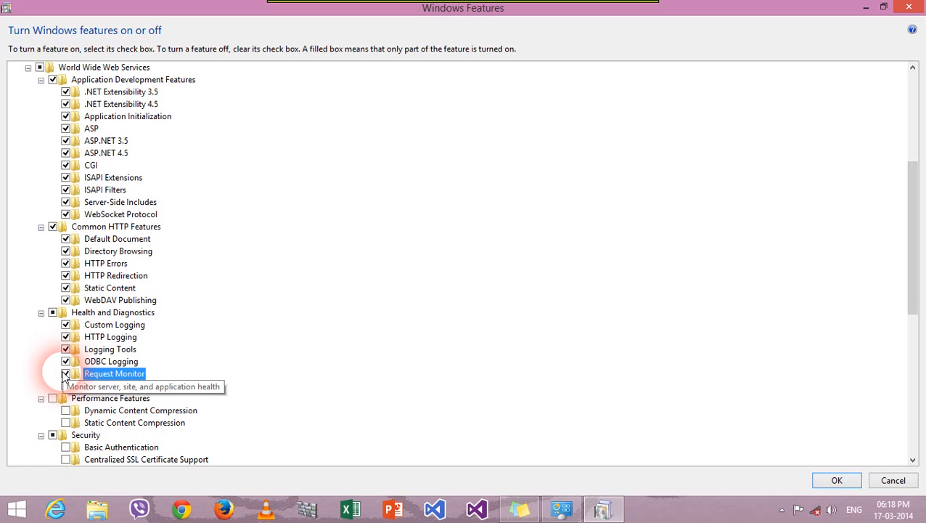
{"action": "left_click", "coordinate": [66, 386]}
Step: Turn on Dynamic and Static Content Compression
{"action": "scroll", "coordinate": [116, 368], "scroll_direction": "down", "scroll_amount": 3}
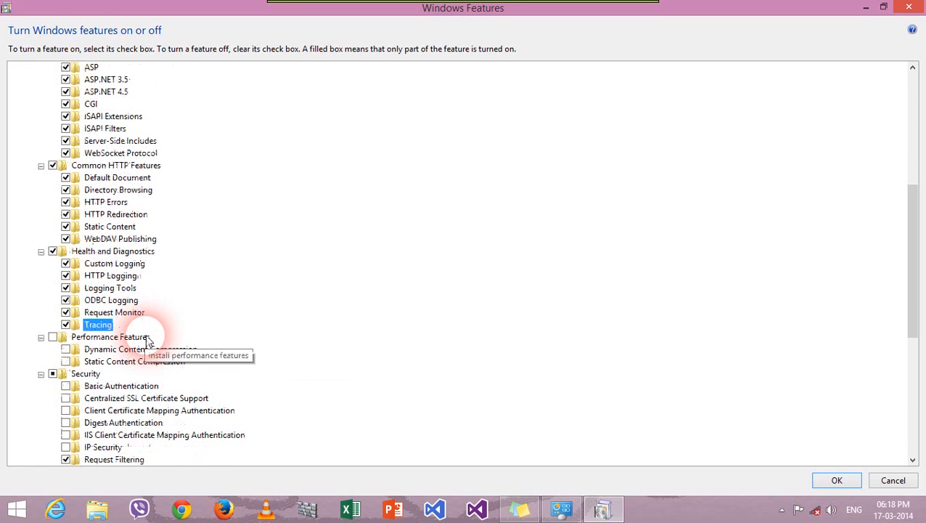
{"action": "scroll", "coordinate": [149, 341], "scroll_direction": "down", "scroll_amount": 2}
{"action": "left_click", "coordinate": [65, 312]}
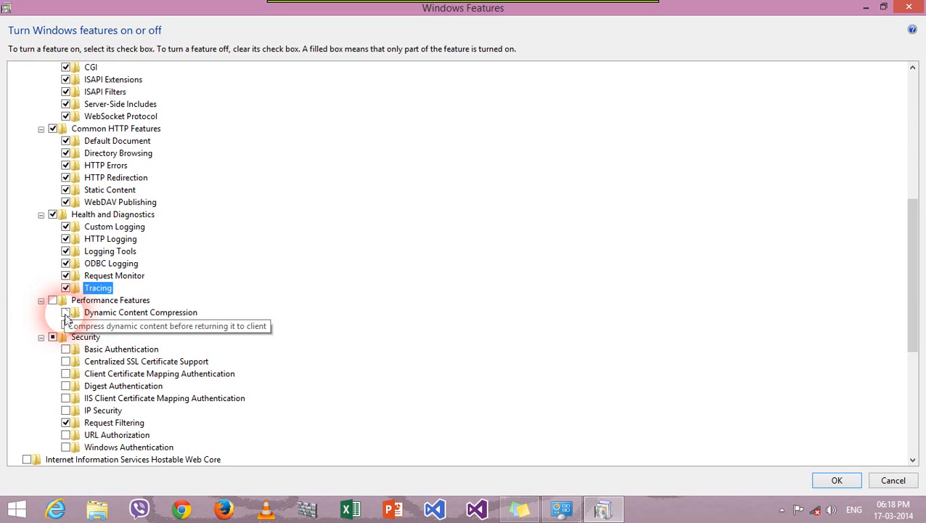
{"action": "left_click", "coordinate": [65, 324]}
Step: Turn on all Security features, from Basic Authentication through URL Authorization and Windows Authentication
{"action": "left_click", "coordinate": [66, 349]}
{"action": "left_click", "coordinate": [66, 361]}
{"action": "left_click", "coordinate": [66, 373]}
{"action": "left_click", "coordinate": [66, 385]}
{"action": "left_click", "coordinate": [66, 397]}
{"action": "left_click", "coordinate": [66, 410]}
{"action": "scroll", "coordinate": [73, 407], "scroll_direction": "down", "scroll_amount": 2}
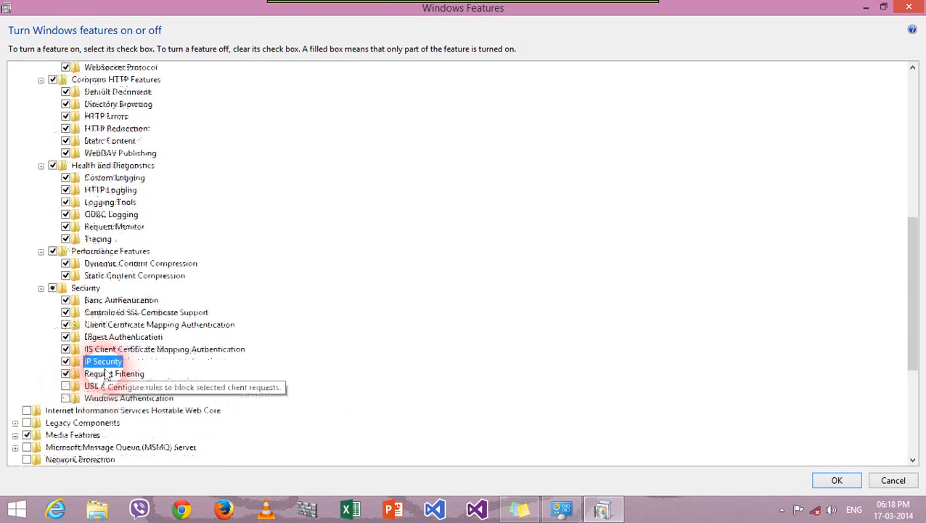
{"action": "left_click", "coordinate": [66, 386]}
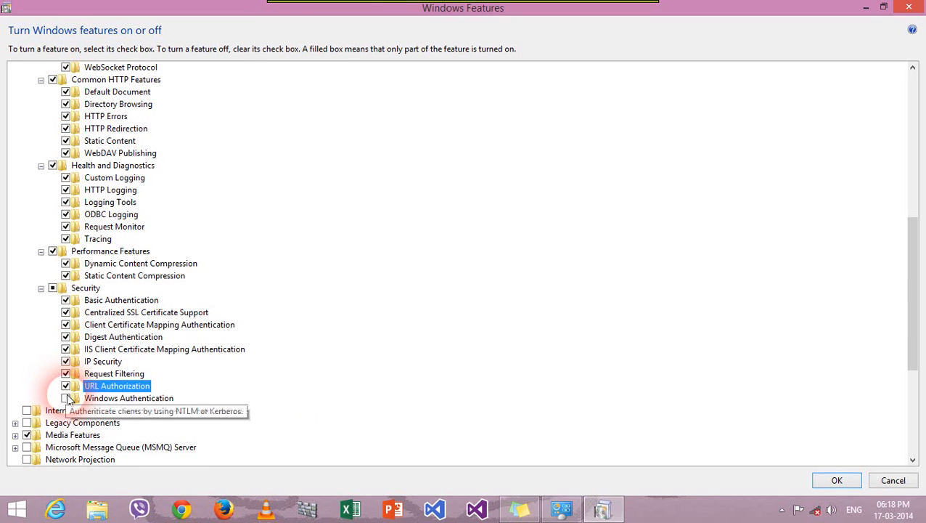
{"action": "left_click", "coordinate": [67, 398]}
Step: Collapse Internet Information Services and tick Internet Information Services Hostable Web Core
{"action": "left_click", "coordinate": [22, 412]}
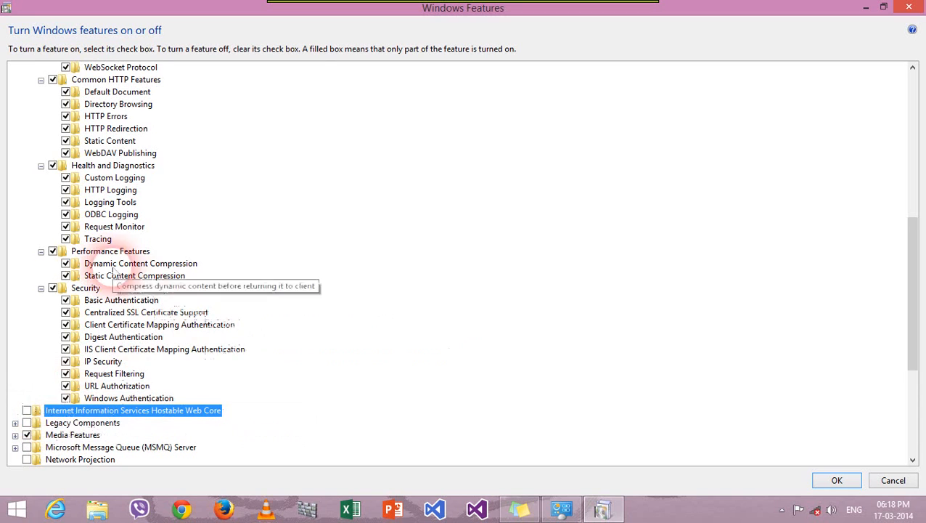
{"action": "scroll", "coordinate": [65, 236], "scroll_direction": "up", "scroll_amount": 8}
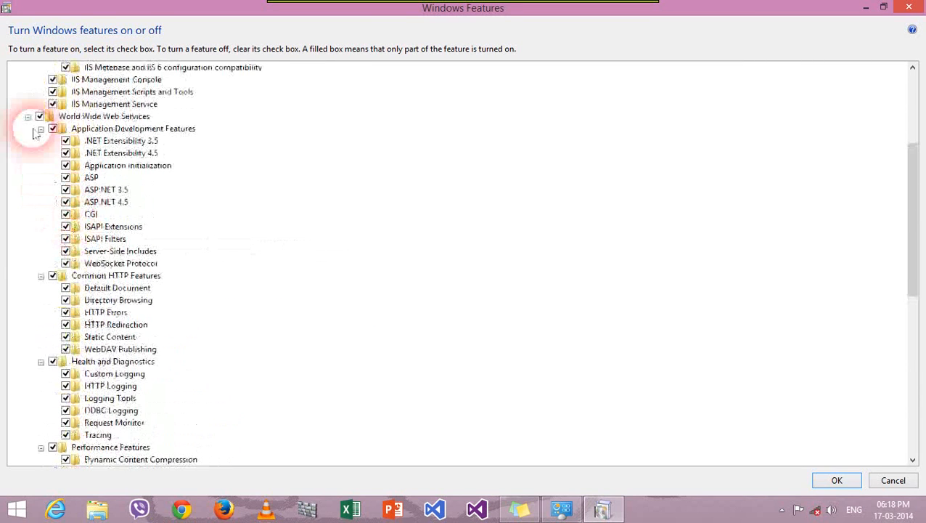
{"action": "scroll", "coordinate": [39, 251], "scroll_direction": "up", "scroll_amount": 3}
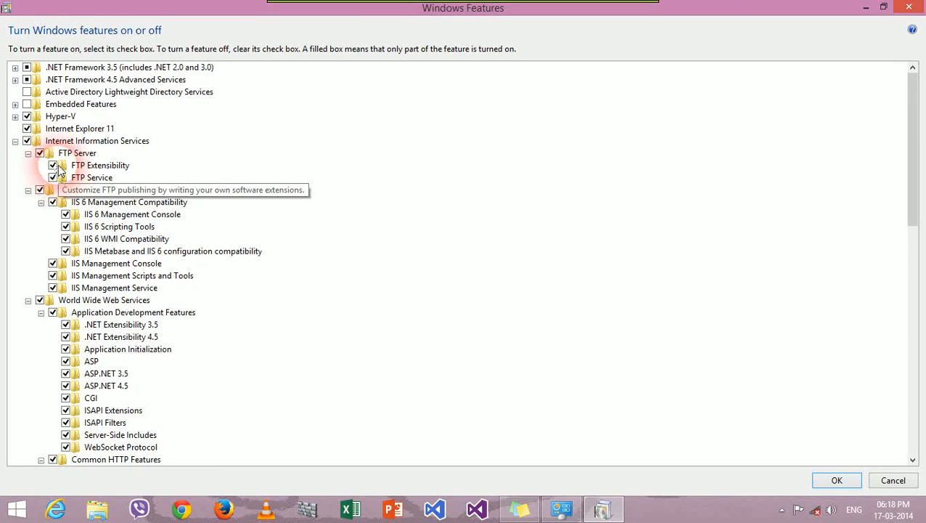
{"action": "left_click", "coordinate": [15, 141]}
{"action": "left_click", "coordinate": [27, 153]}
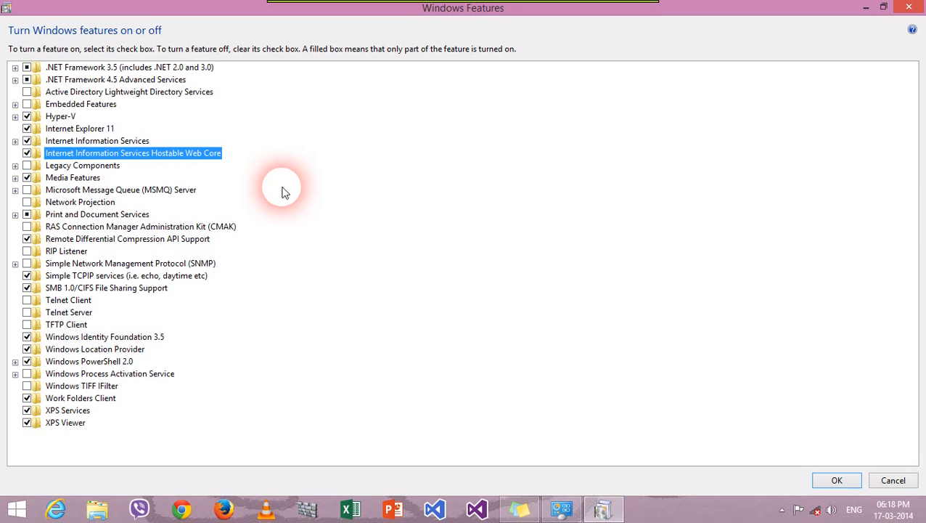
Step: Apply the IIS feature changes, close Windows Features when finished, and refresh the desktop
{"action": "left_click", "coordinate": [846, 480]}
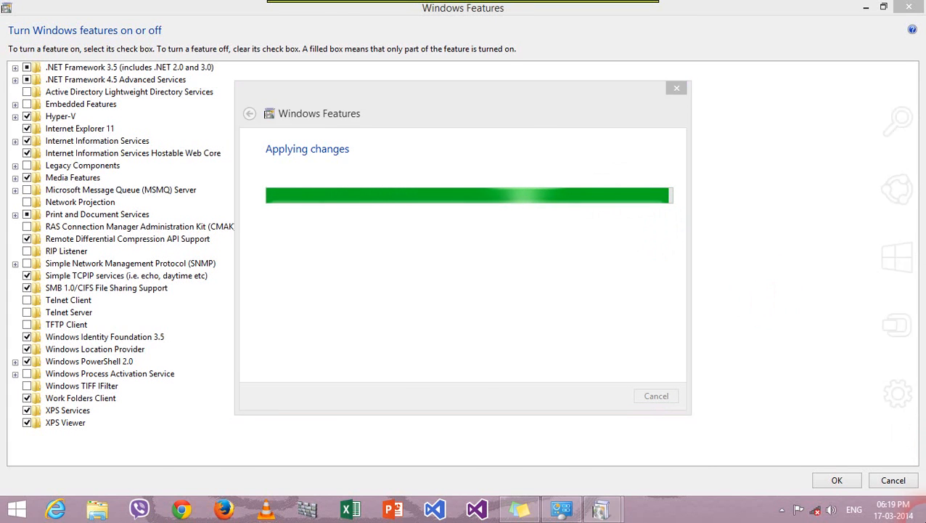
{"action": "left_click", "coordinate": [918, 517]}
{"action": "right_click", "coordinate": [419, 288]}
{"action": "left_click", "coordinate": [483, 327]}
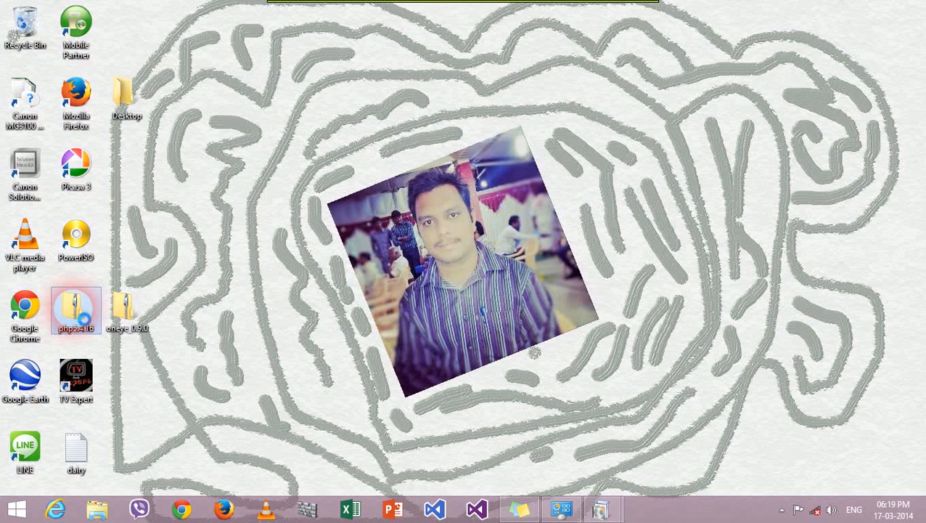
Step: Copy the php5.4.16 zip archive into Local Disk (C:), granting administrator permission
{"action": "right_click", "coordinate": [66, 308]}
{"action": "left_click", "coordinate": [96, 229]}
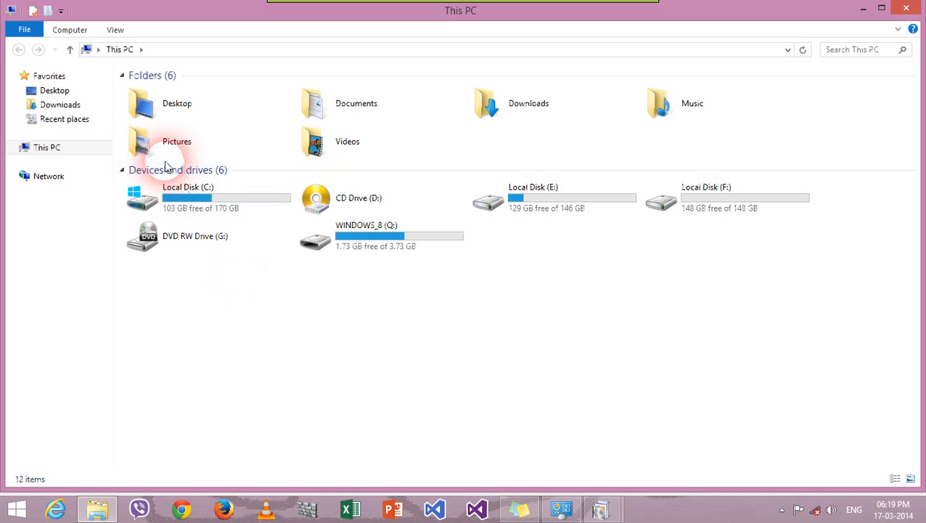
{"action": "left_click", "coordinate": [201, 190]}
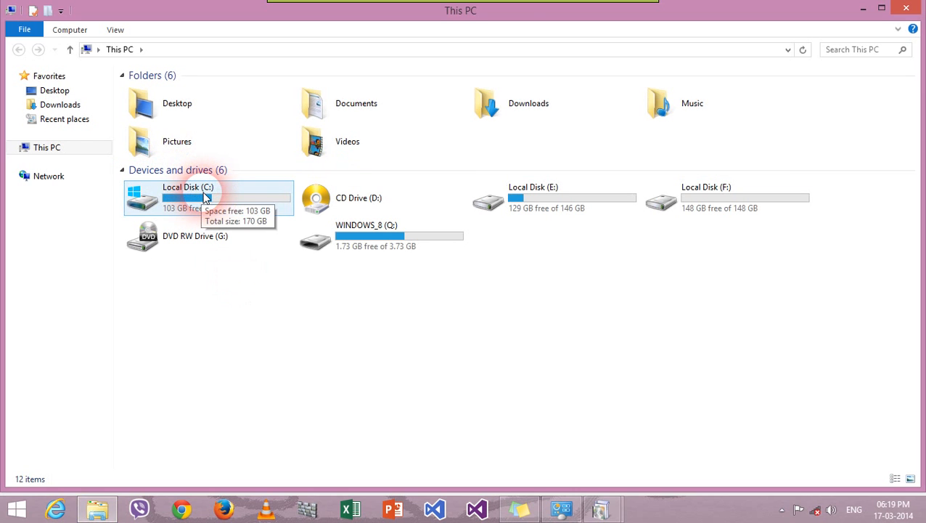
{"action": "double_click", "coordinate": [206, 196]}
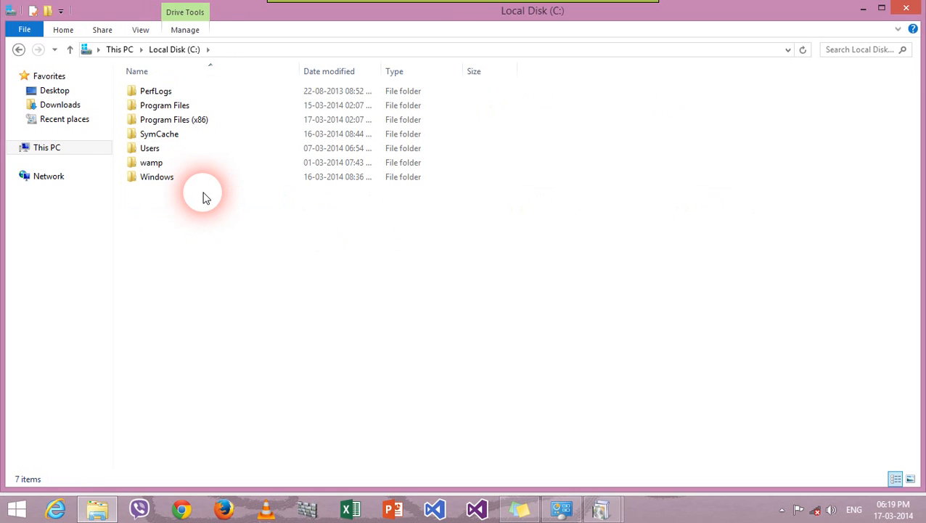
{"action": "right_click", "coordinate": [227, 253]}
{"action": "left_click", "coordinate": [285, 326]}
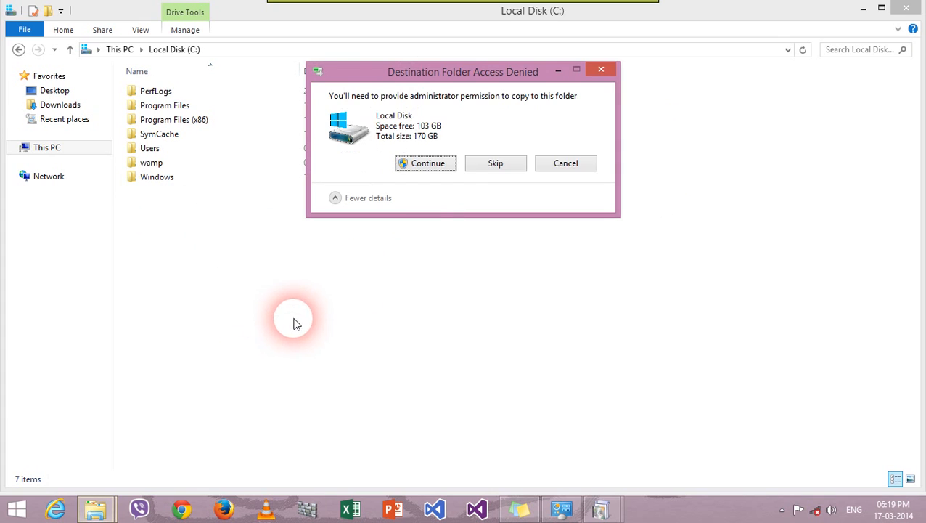
{"action": "left_click", "coordinate": [442, 166]}
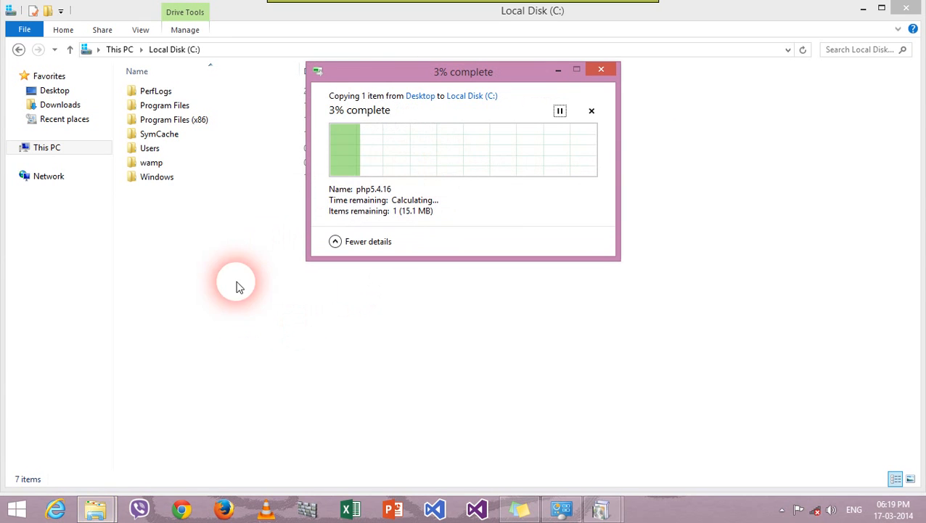
Step: Extract the php5.4.16 zip in C:\, then permanently delete the zip archive
{"action": "right_click", "coordinate": [186, 193]}
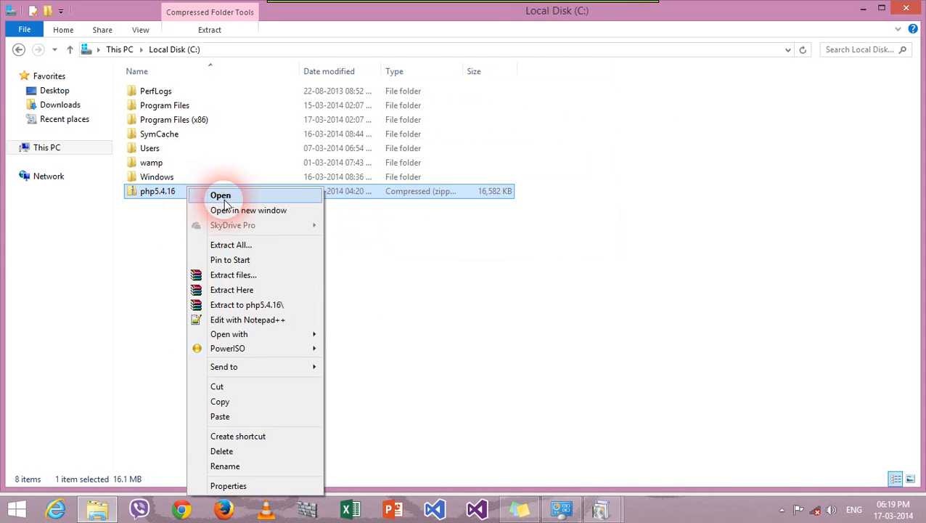
{"action": "left_click", "coordinate": [254, 292]}
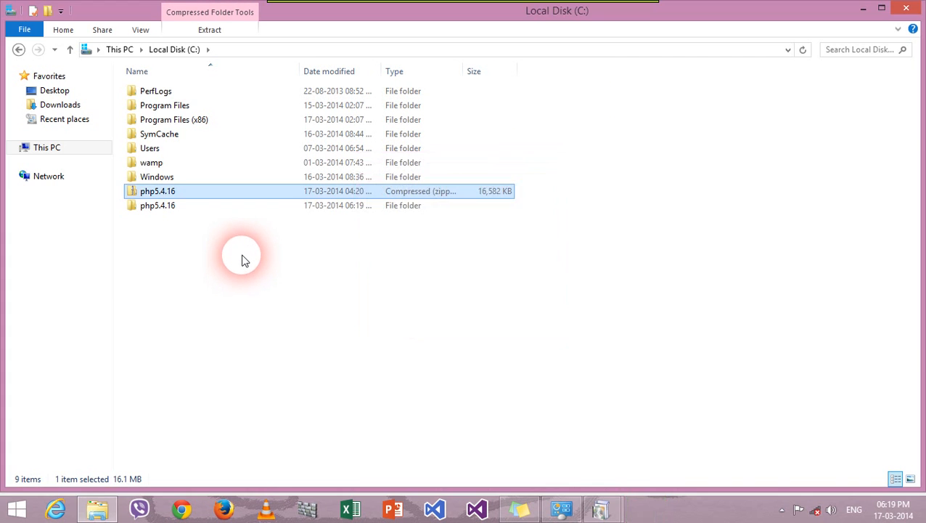
{"action": "left_click", "coordinate": [192, 192]}
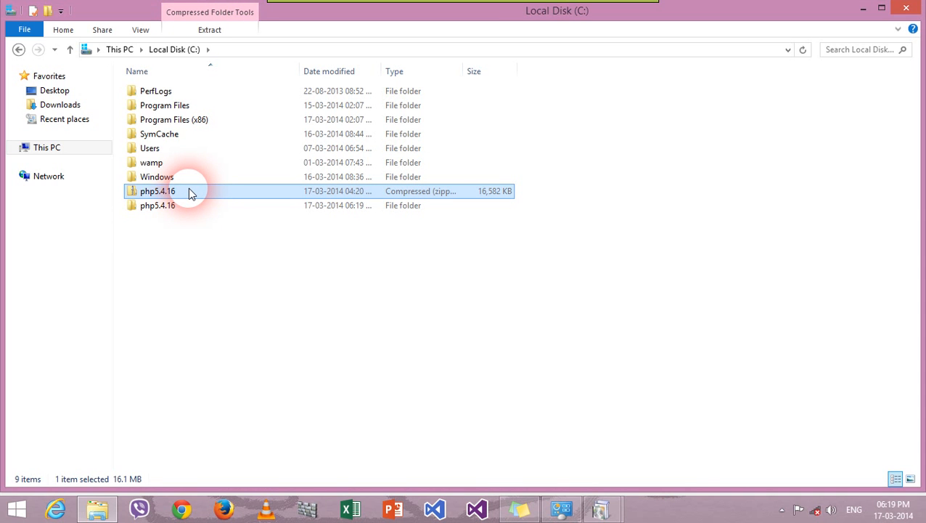
{"action": "key", "text": "shift+Delete"}
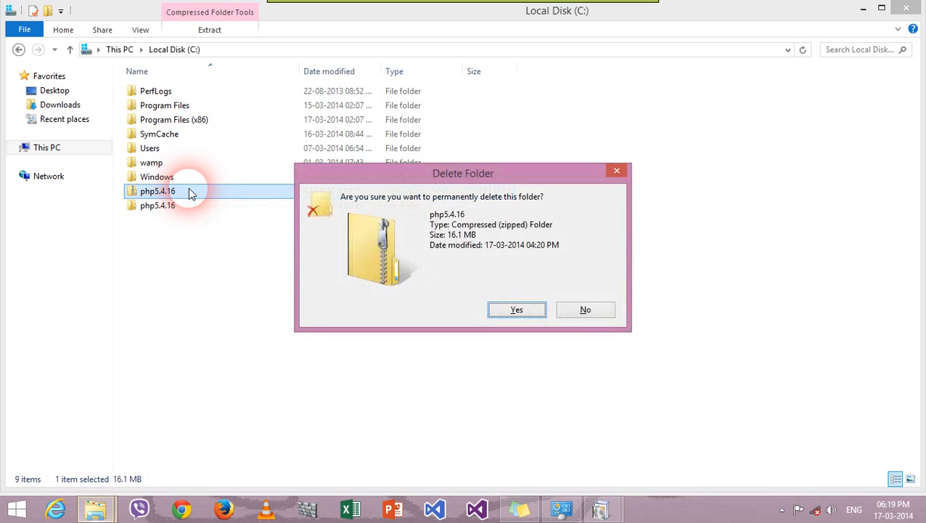
{"action": "key", "text": "Return"}
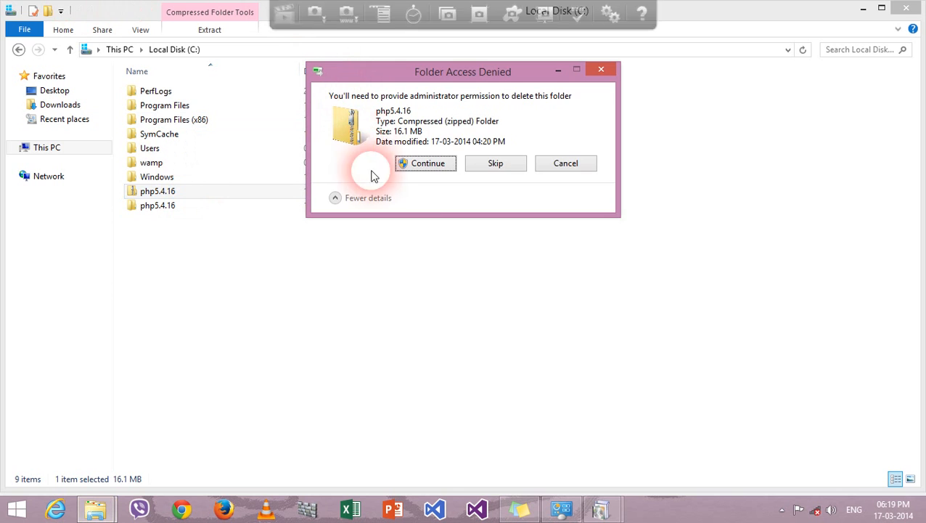
{"action": "left_click", "coordinate": [430, 165]}
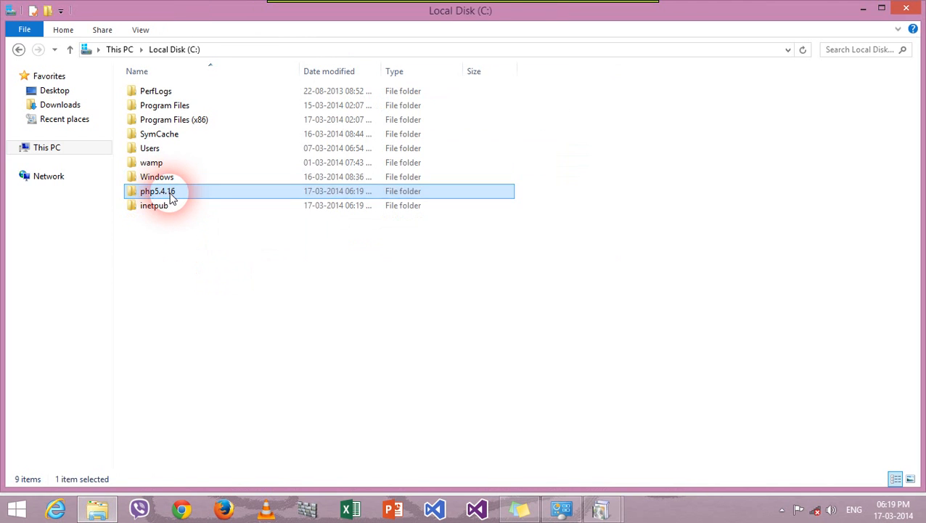
Step: Open the php5.4.16 folder and copy its path C:\php5.4.16 from the address bar
{"action": "double_click", "coordinate": [166, 190]}
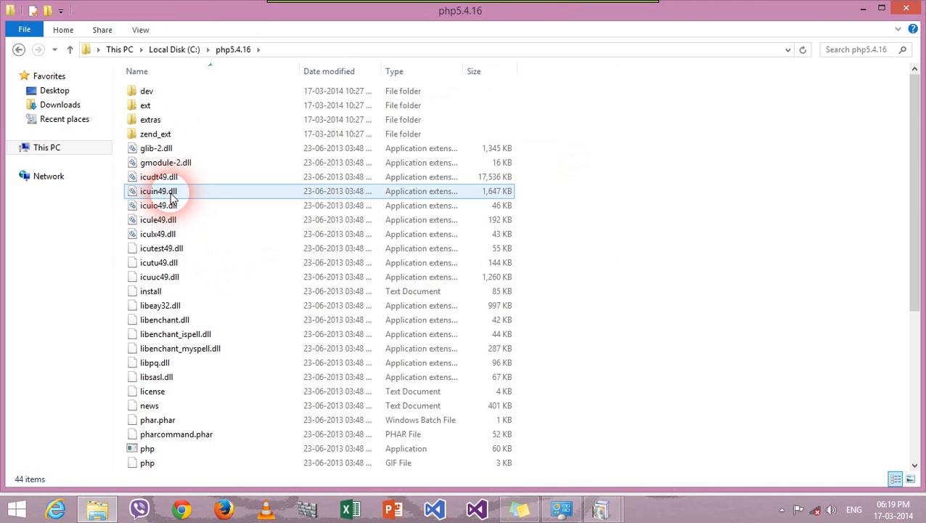
{"action": "left_click", "coordinate": [279, 49]}
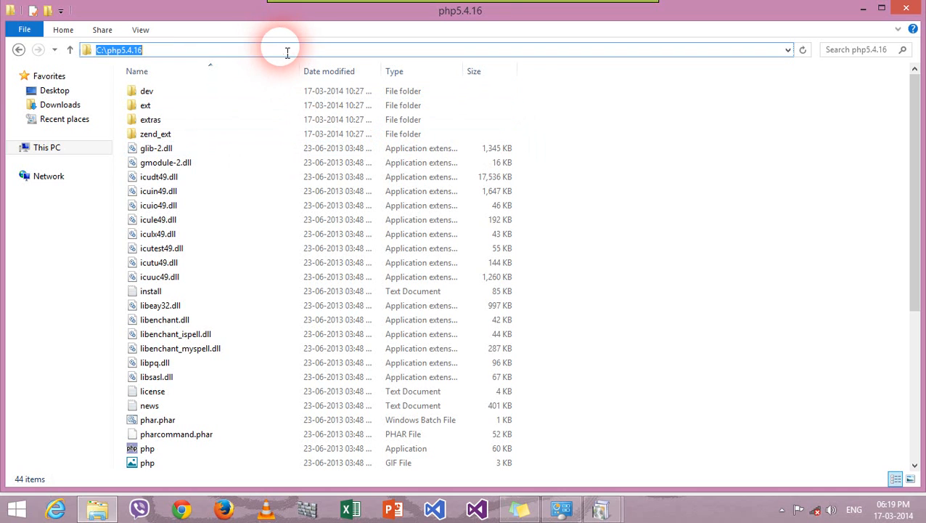
{"action": "right_click", "coordinate": [102, 53]}
{"action": "left_click", "coordinate": [172, 90]}
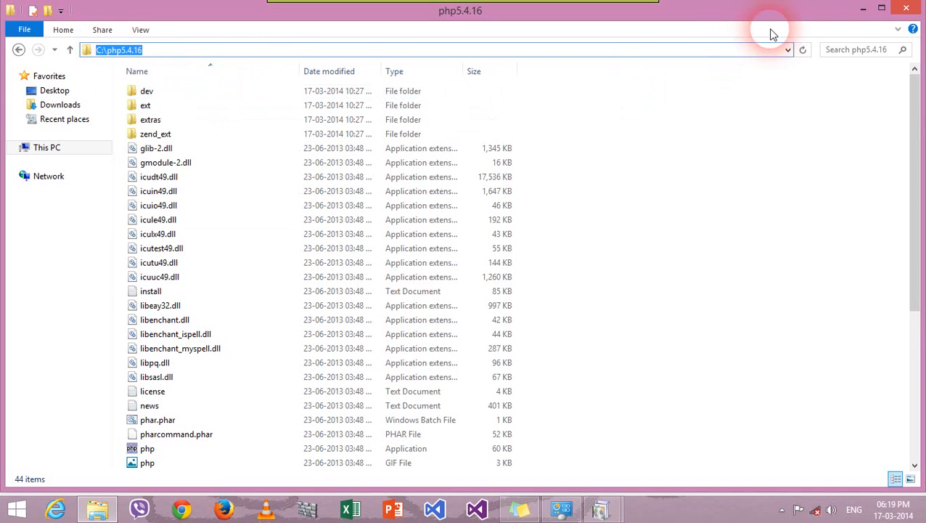
Step: Open System properties from This PC's Computer menu
{"action": "left_click", "coordinate": [46, 148]}
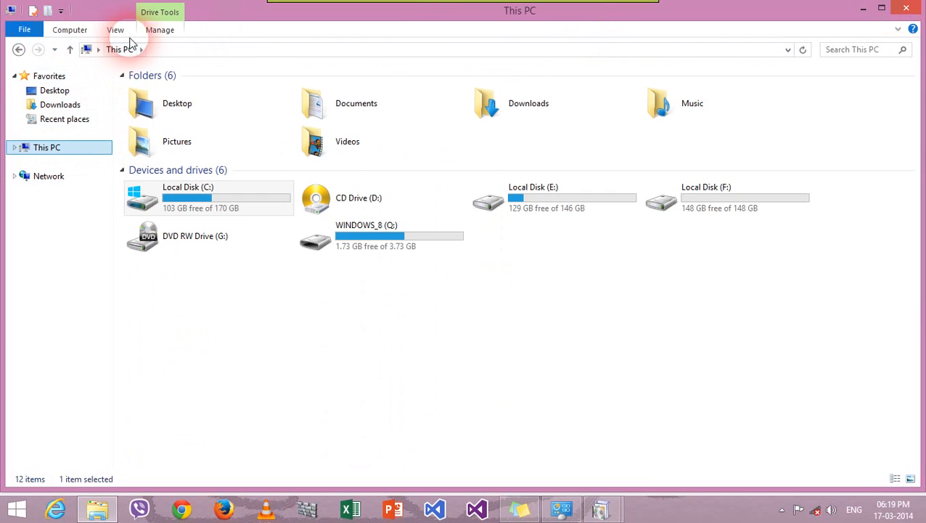
{"action": "left_click", "coordinate": [70, 31]}
{"action": "left_click", "coordinate": [360, 64]}
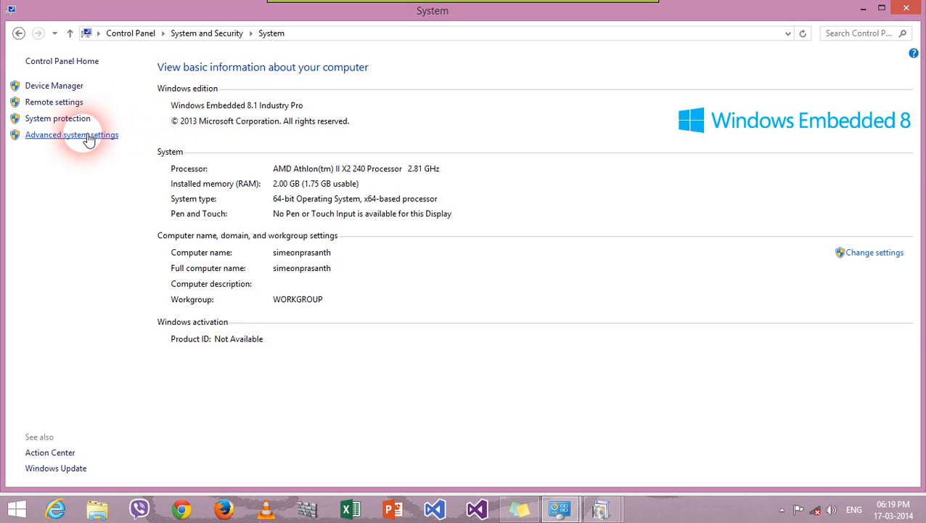
Step: Open the system Path variable for editing from Advanced system settings > Environment Variables
{"action": "left_click", "coordinate": [87, 140]}
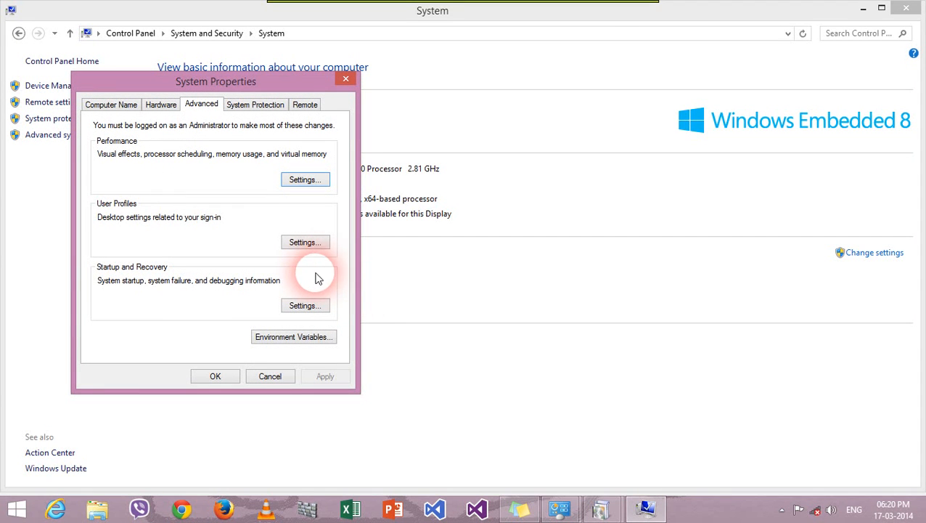
{"action": "left_click", "coordinate": [314, 336]}
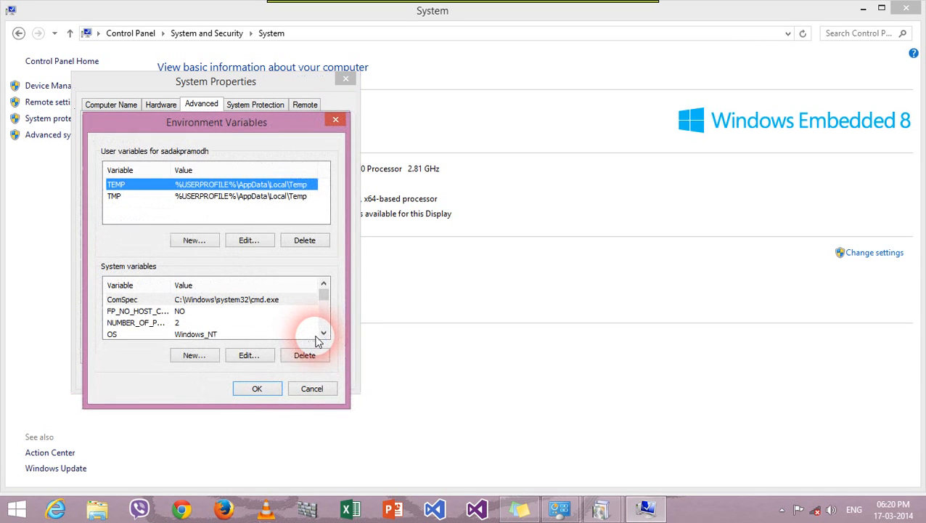
{"action": "left_click", "coordinate": [142, 322]}
{"action": "scroll", "coordinate": [143, 321], "scroll_direction": "down", "scroll_amount": 1}
{"action": "scroll", "coordinate": [143, 322], "scroll_direction": "up", "scroll_amount": 1}
{"action": "scroll", "coordinate": [148, 337], "scroll_direction": "down", "scroll_amount": 1}
{"action": "left_click", "coordinate": [199, 324]}
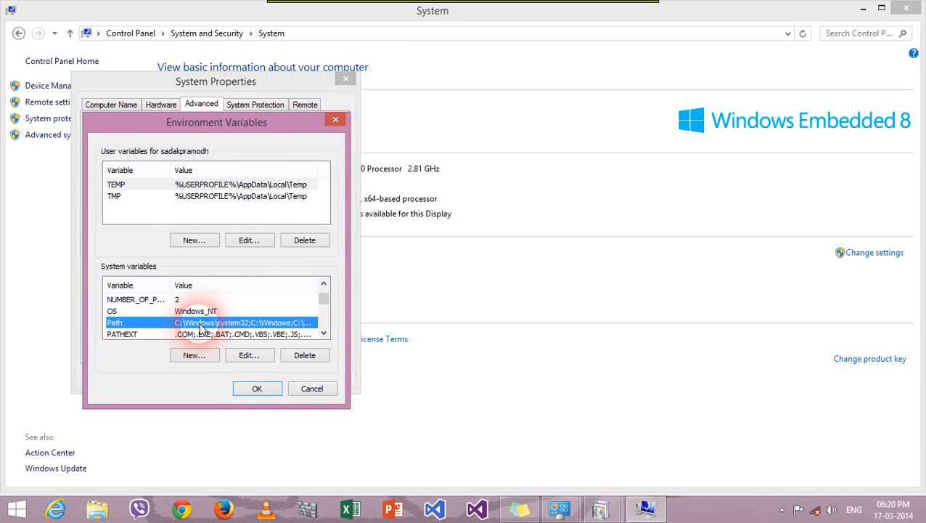
{"action": "left_click", "coordinate": [259, 358]}
Step: Append ';C:\php5.4.16' to the Path value and confirm all three dialogs
{"action": "left_click_drag", "start_coordinate": [239, 209], "coordinate": [347, 215]}
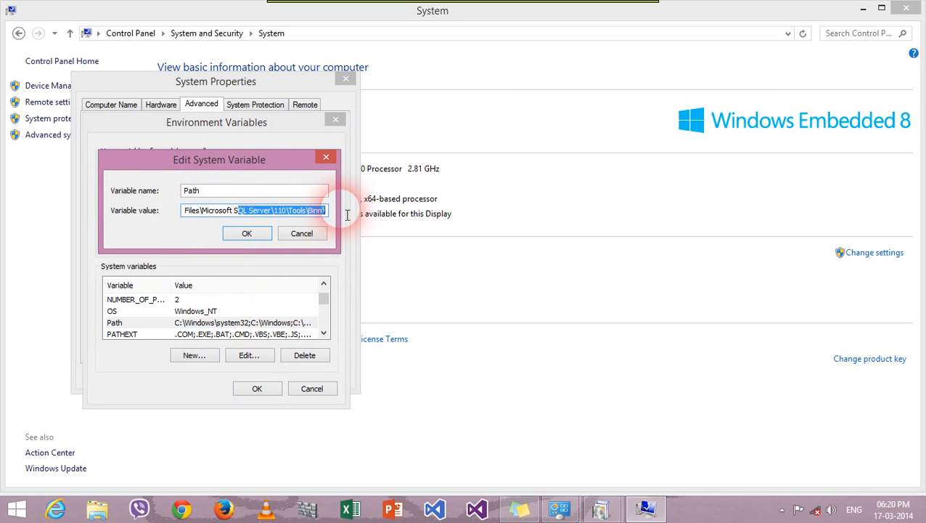
{"action": "left_click", "coordinate": [326, 210]}
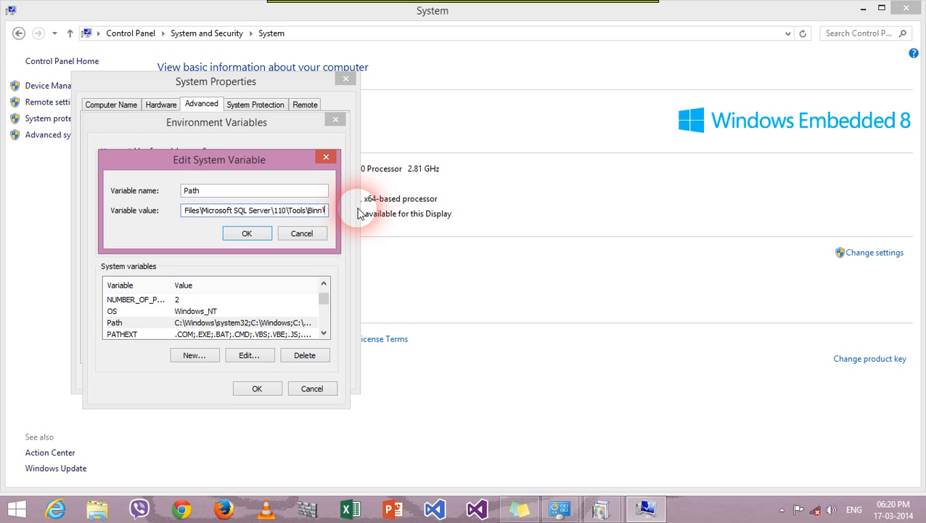
{"action": "type", "text": ";C:\\php5.4.16"}
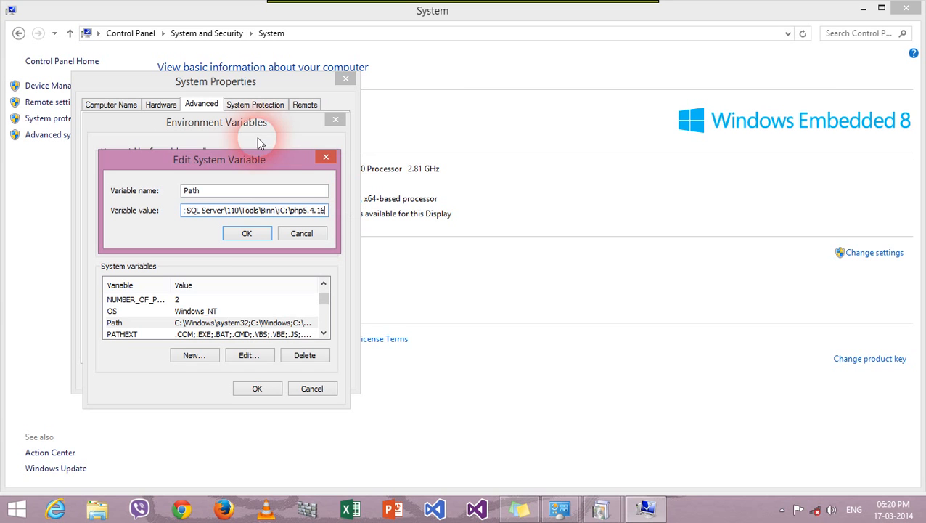
{"action": "left_click", "coordinate": [259, 233]}
{"action": "left_click", "coordinate": [261, 390]}
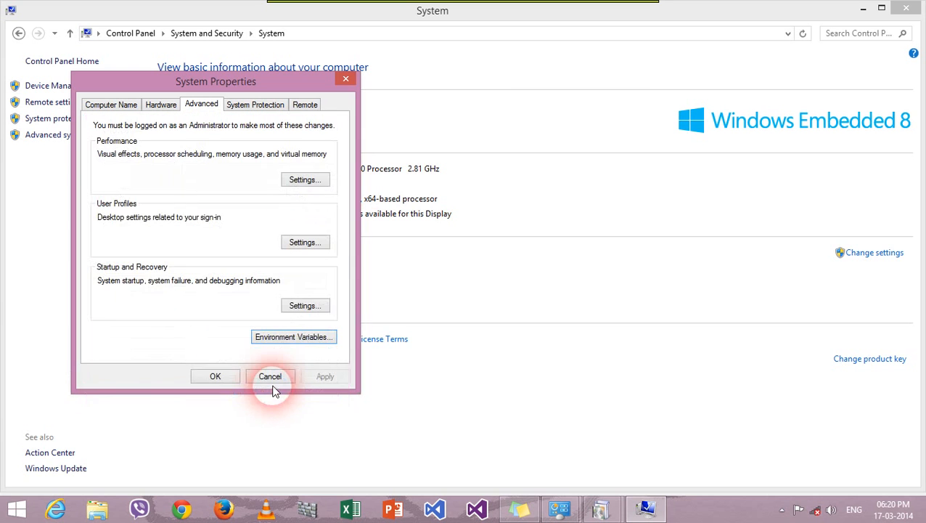
{"action": "left_click", "coordinate": [225, 378]}
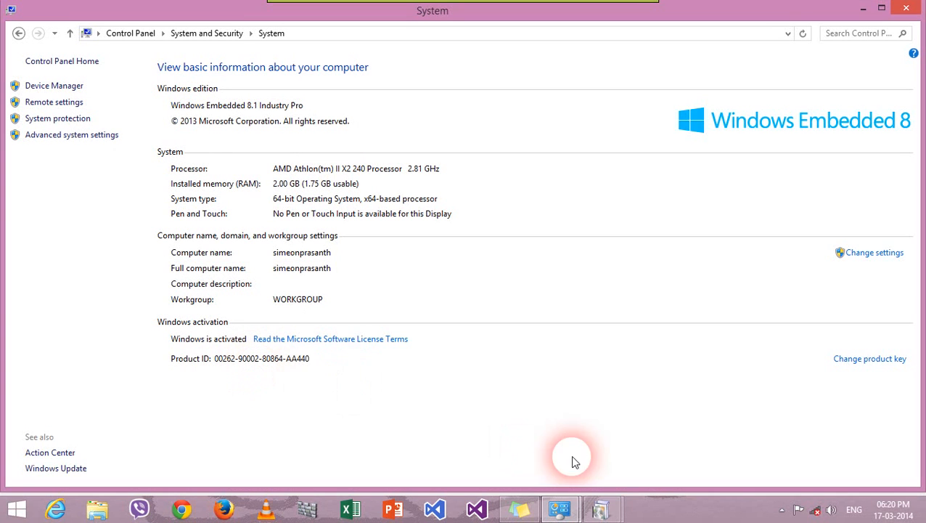
Step: Check the Windows Features installation progress, then show and refresh the desktop twice
{"action": "mouse_move", "coordinate": [599, 508]}
{"action": "left_click", "coordinate": [612, 439]}
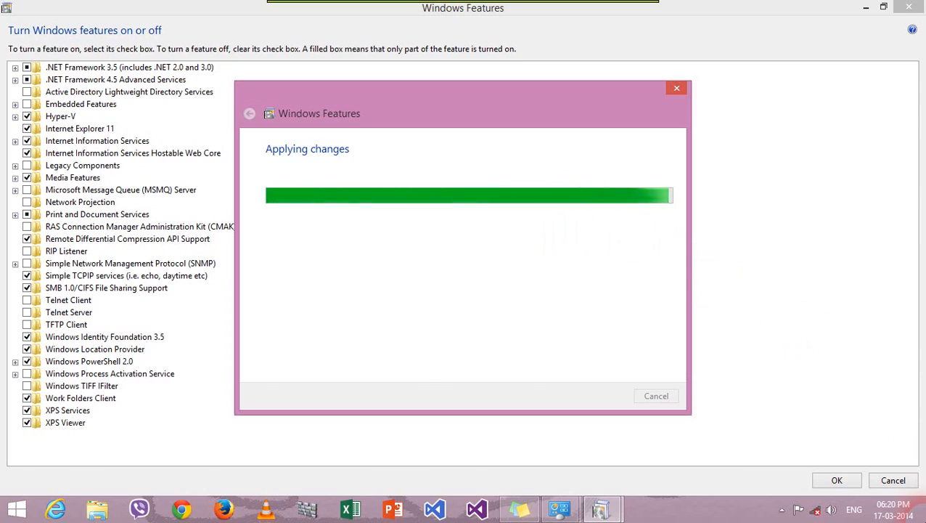
{"action": "left_click", "coordinate": [923, 518]}
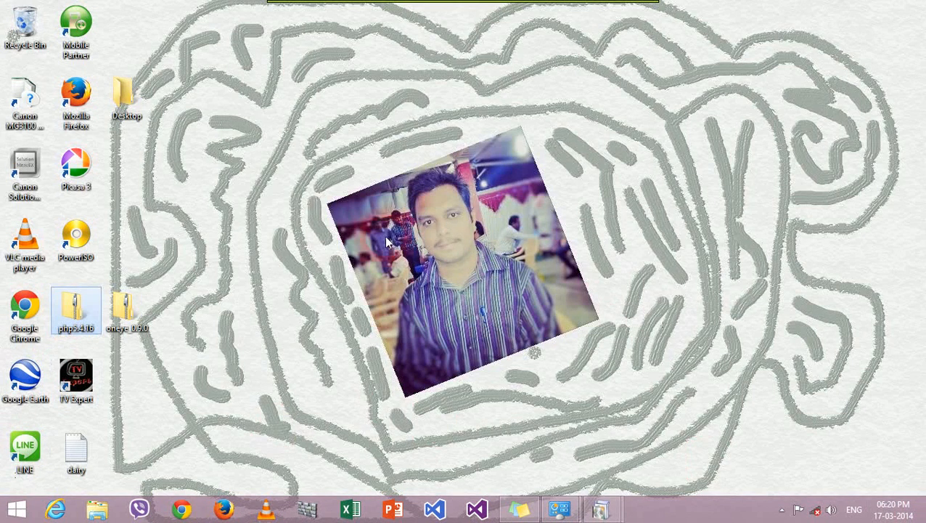
{"action": "right_click", "coordinate": [278, 207]}
{"action": "left_click", "coordinate": [328, 250]}
{"action": "right_click", "coordinate": [233, 192]}
{"action": "left_click", "coordinate": [275, 235]}
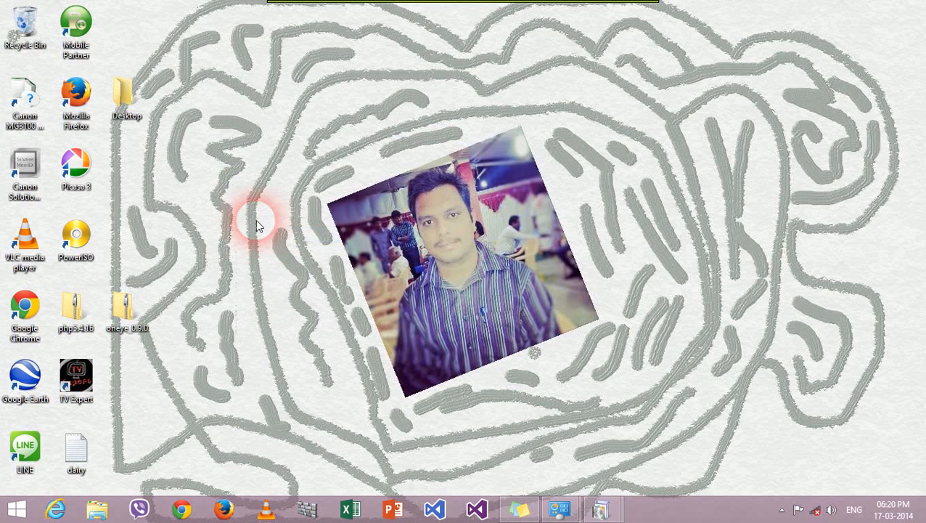
Step: Open a File Explorer window and bring the feature installation progress back into view
{"action": "left_click", "coordinate": [101, 505]}
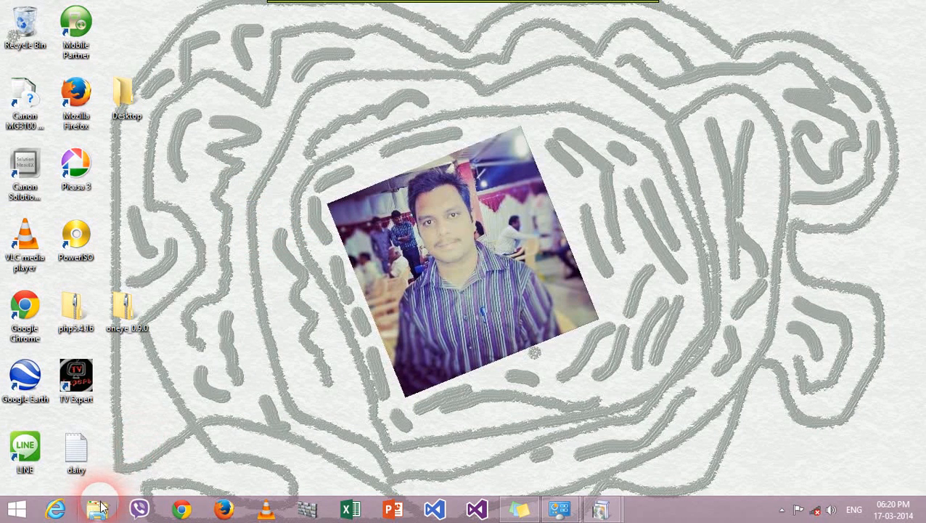
{"action": "mouse_move", "coordinate": [599, 508]}
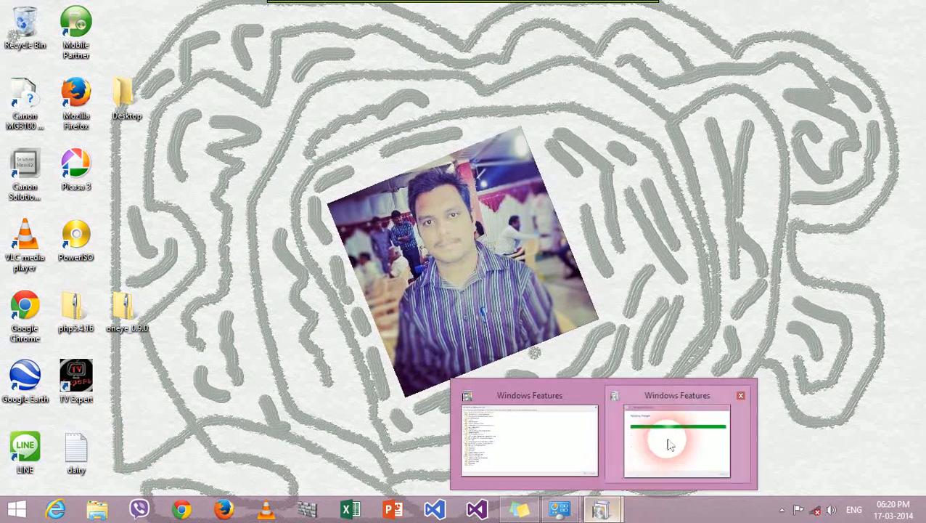
{"action": "left_click", "coordinate": [670, 445]}
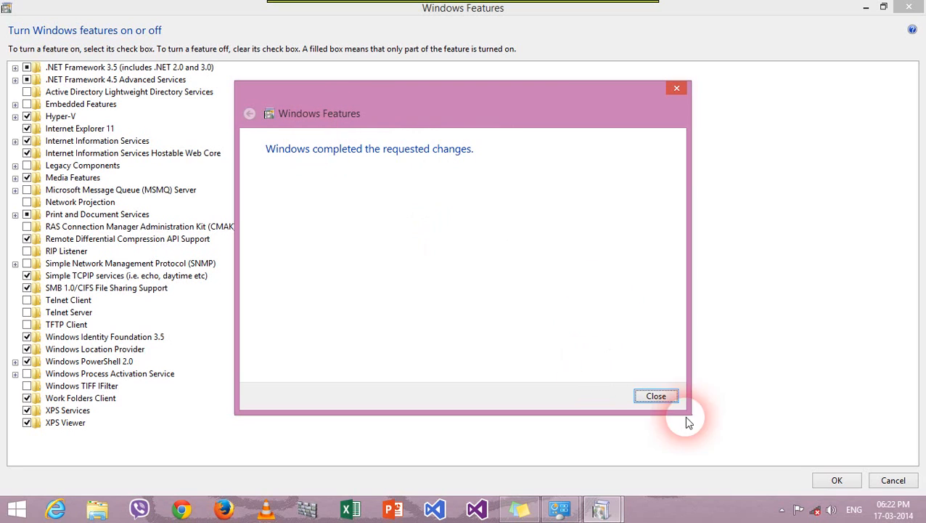
Step: Close the completed Windows Features dialog and refresh the desktop
{"action": "left_click", "coordinate": [664, 397]}
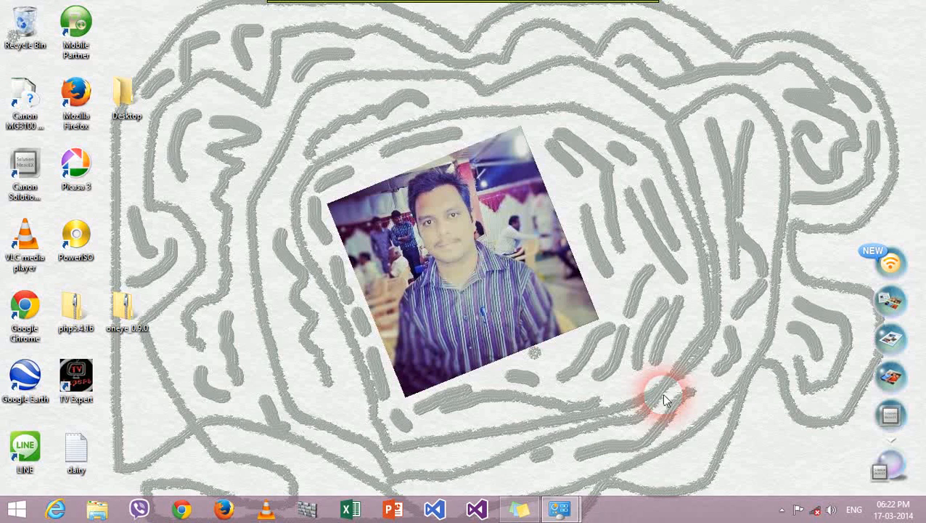
{"action": "right_click", "coordinate": [587, 306]}
{"action": "left_click", "coordinate": [649, 345]}
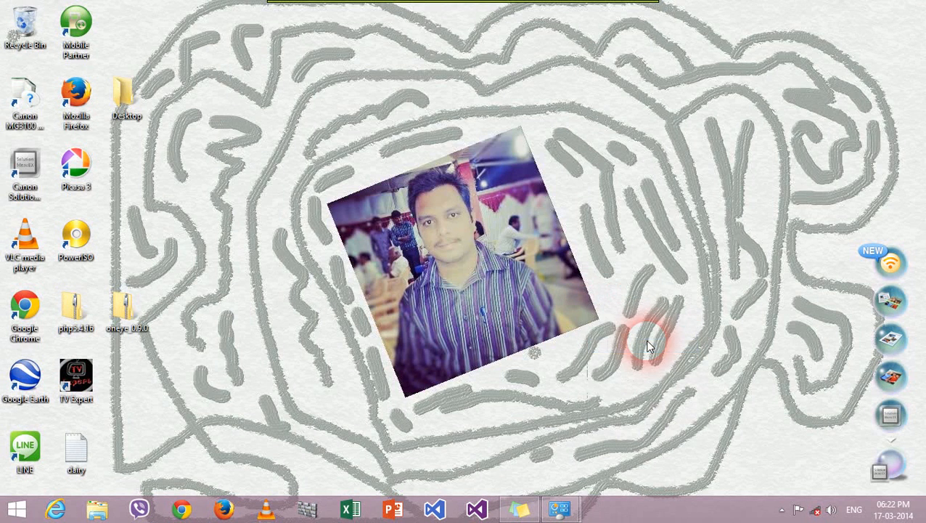
Step: Load 127.0.0.1 in Internet Explorer to see the IIS welcome page, then close the browser
{"action": "left_click", "coordinate": [58, 511]}
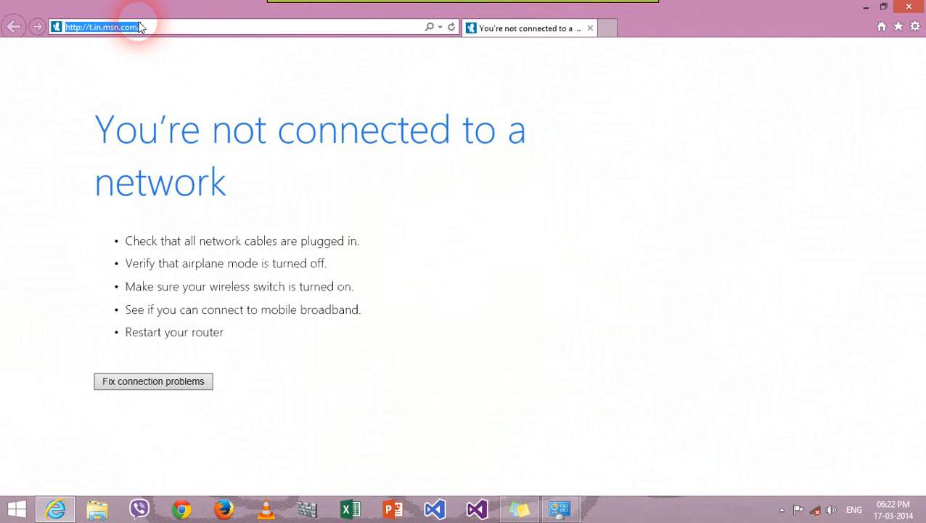
{"action": "type", "text": "12"}
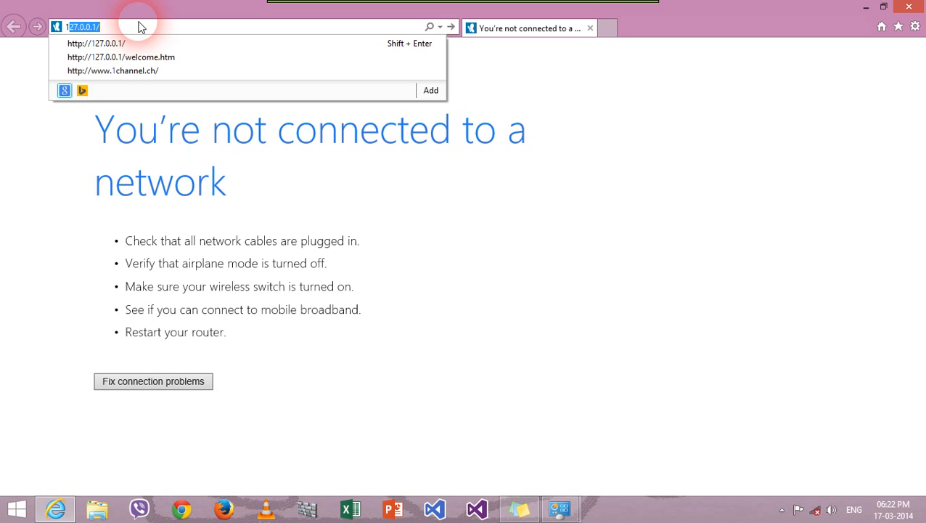
{"action": "type", "text": "7.0.0.1/"}
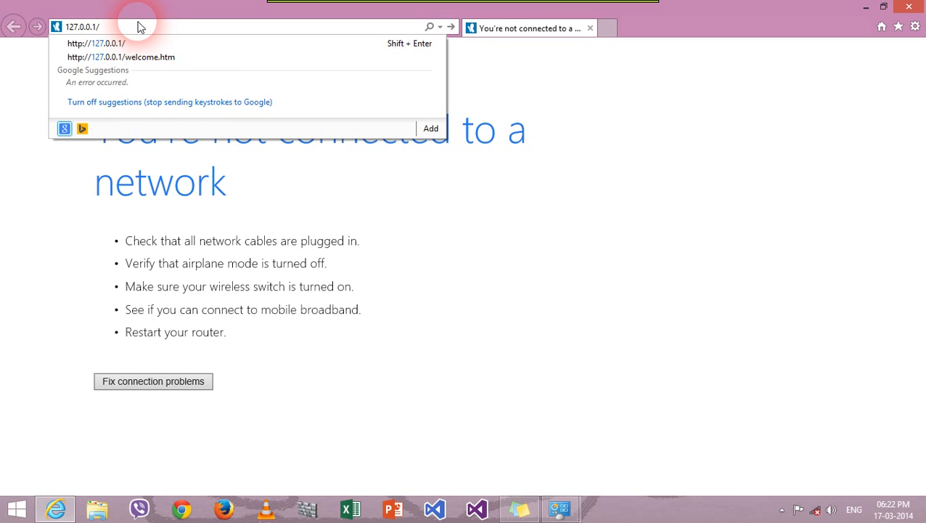
{"action": "key", "text": "Return"}
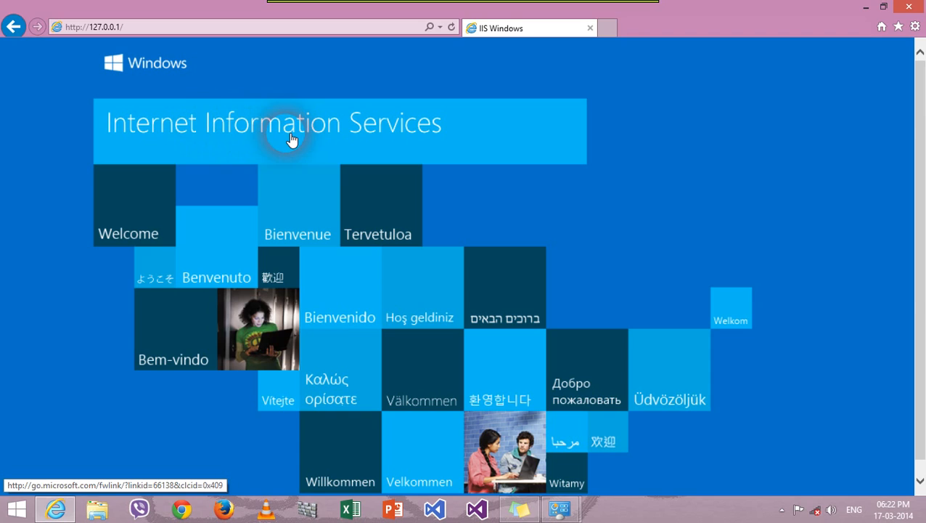
{"action": "left_click", "coordinate": [909, 7]}
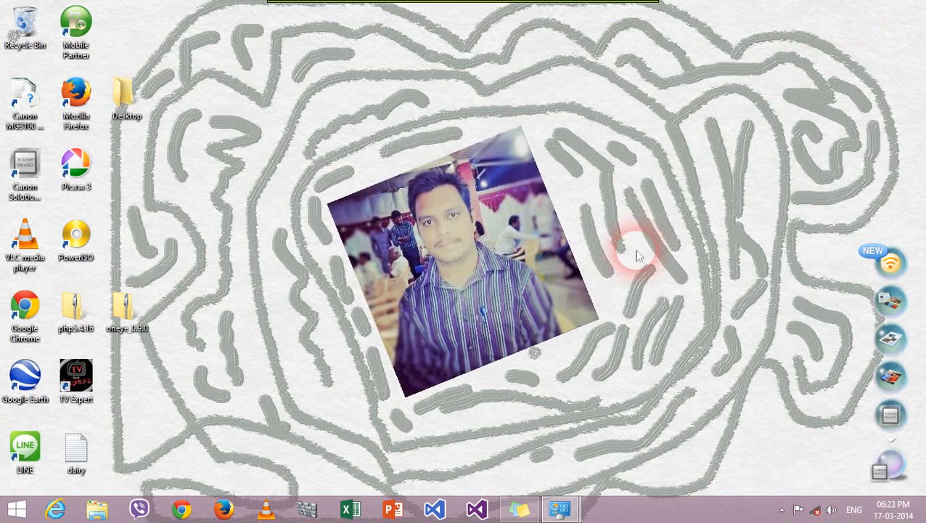
Step: Refresh the desktop and bring up Control Panel at its top level
{"action": "right_click", "coordinate": [616, 205]}
{"action": "left_click", "coordinate": [671, 249]}
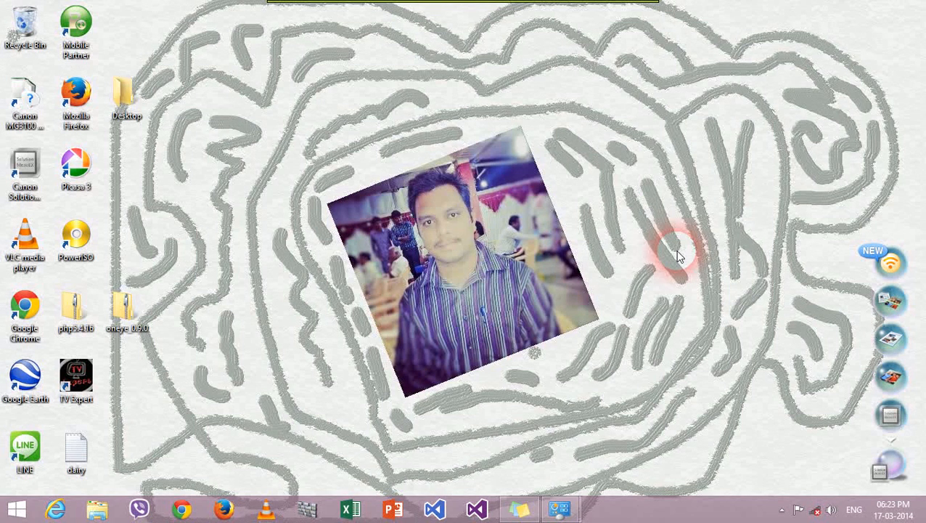
{"action": "mouse_move", "coordinate": [561, 504]}
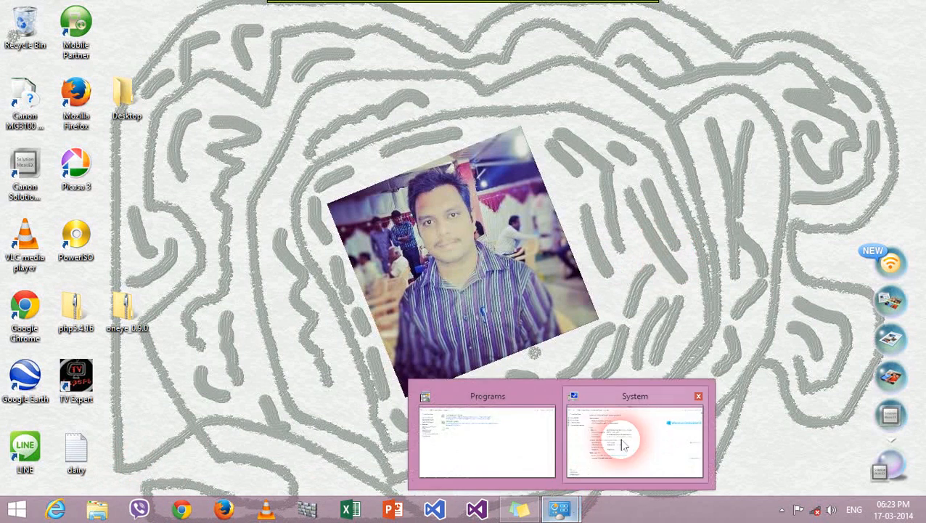
{"action": "mouse_move", "coordinate": [573, 444]}
{"action": "left_click", "coordinate": [517, 429]}
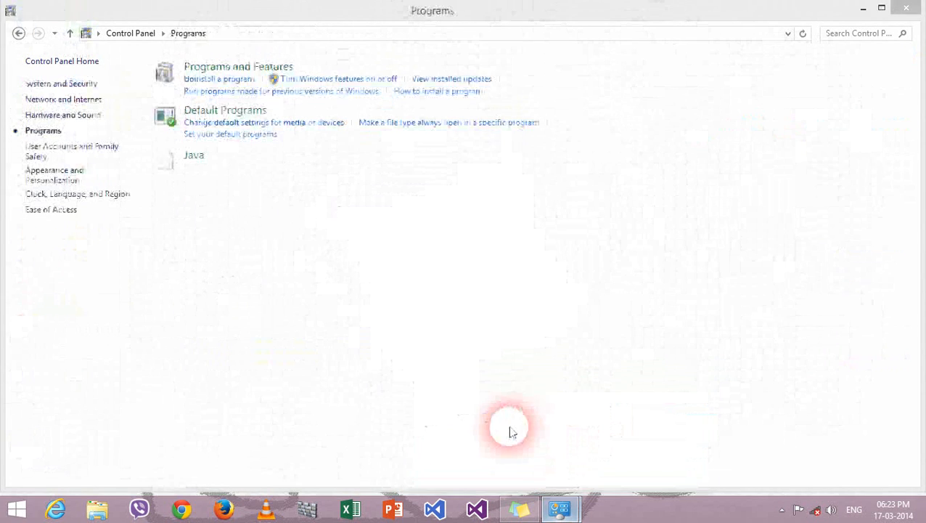
{"action": "left_click", "coordinate": [122, 33]}
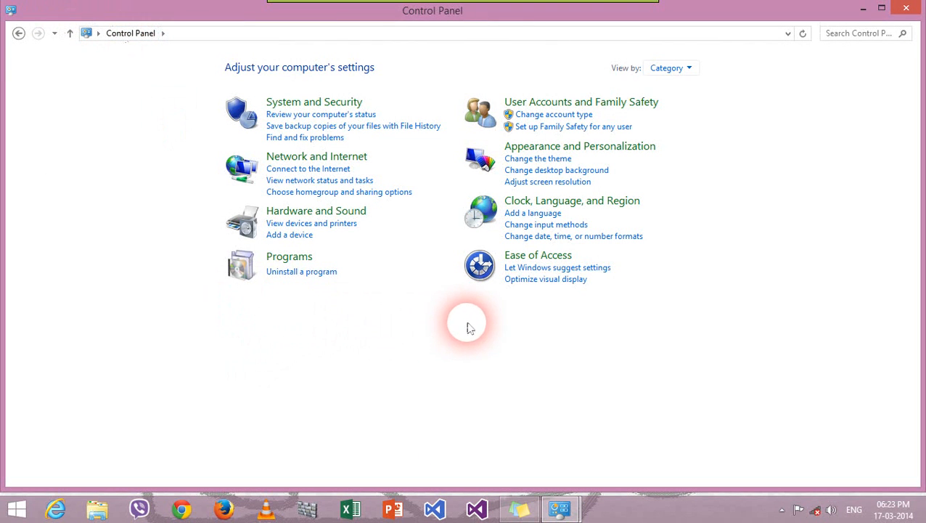
Step: Open System and Security > Administrative Tools and launch Internet Information Services (IIS) Manager
{"action": "left_click", "coordinate": [326, 101]}
{"action": "left_click", "coordinate": [224, 386]}
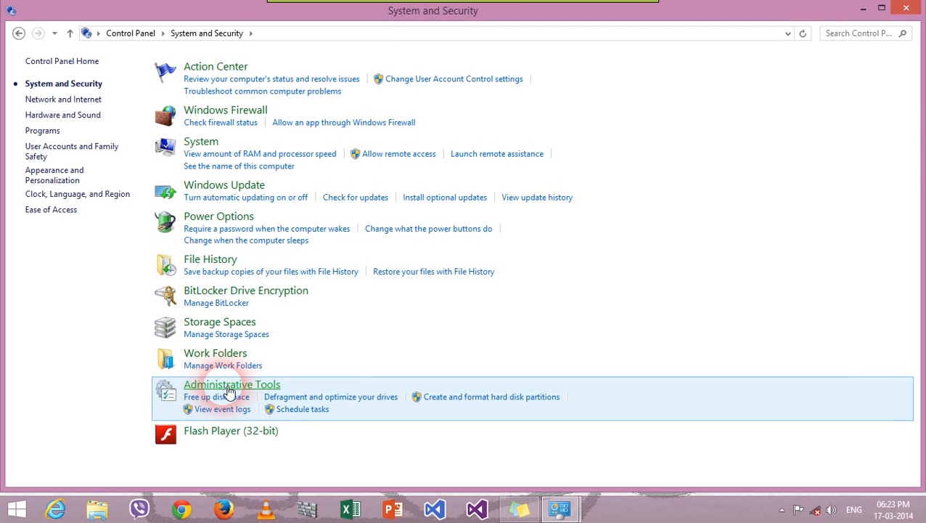
{"action": "left_click", "coordinate": [373, 377]}
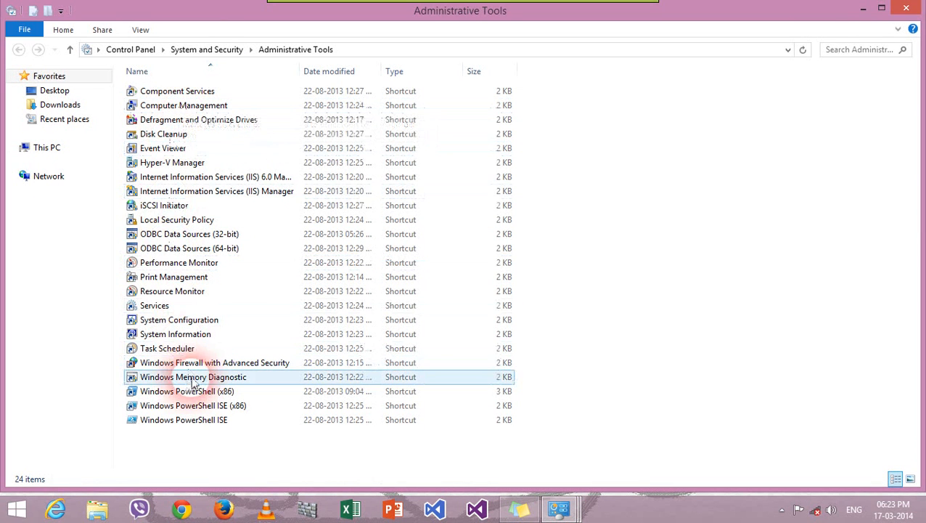
{"action": "double_click", "coordinate": [215, 193]}
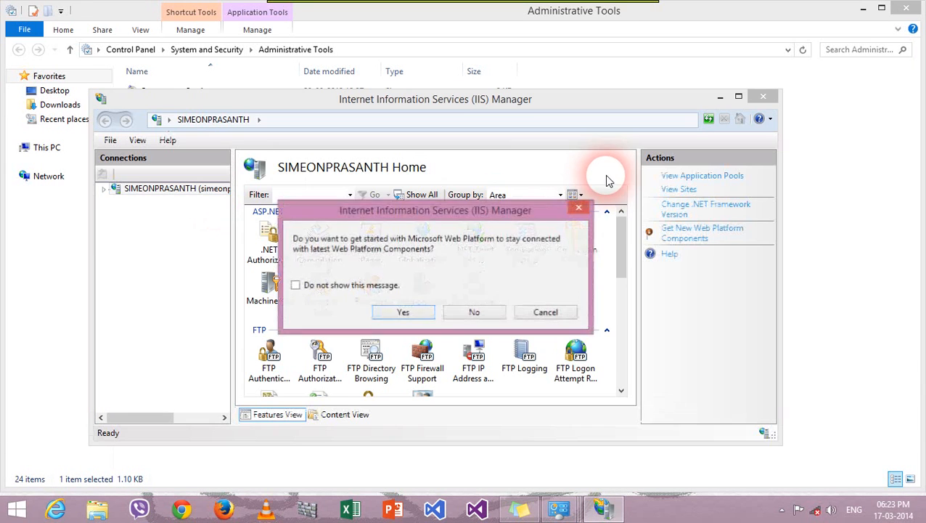
Step: Decline the Web Platform getting-started prompt and maximize IIS Manager
{"action": "left_click", "coordinate": [471, 313]}
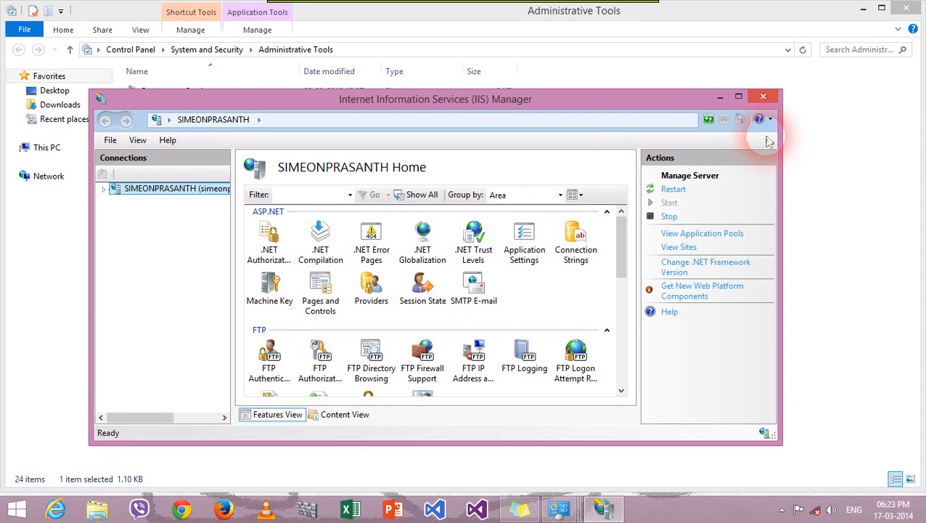
{"action": "left_click", "coordinate": [739, 96]}
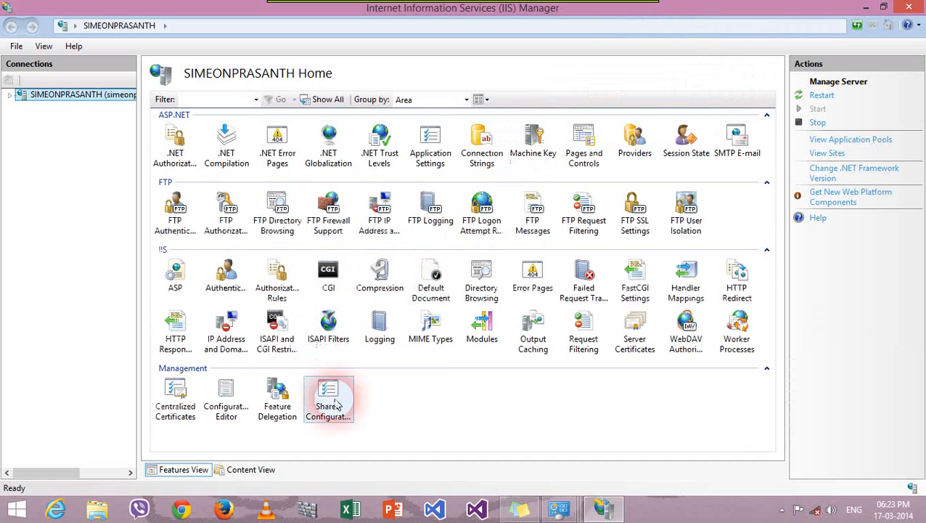
{"action": "left_click", "coordinate": [413, 416]}
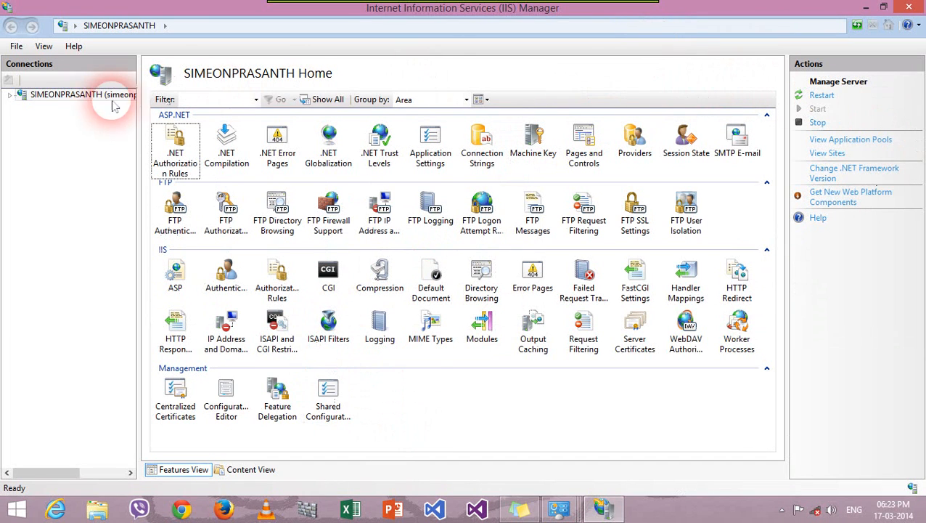
Step: Expand the local server and its Sites to show Default Web Site, then stop the server
{"action": "left_click", "coordinate": [64, 95]}
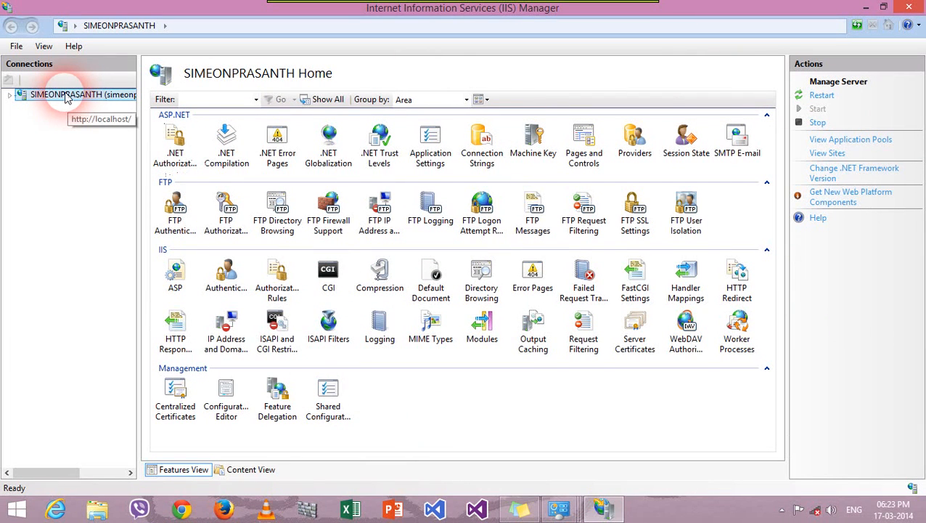
{"action": "left_click", "coordinate": [8, 96]}
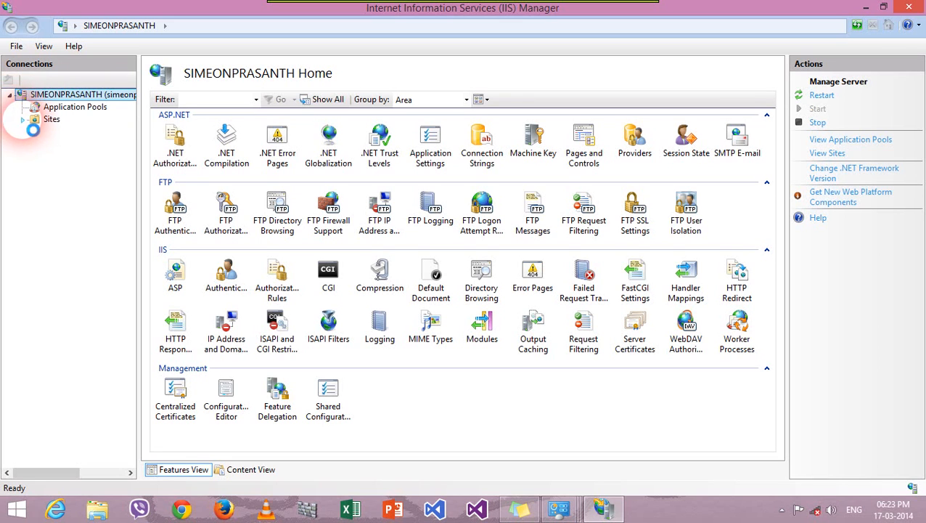
{"action": "left_click", "coordinate": [22, 119]}
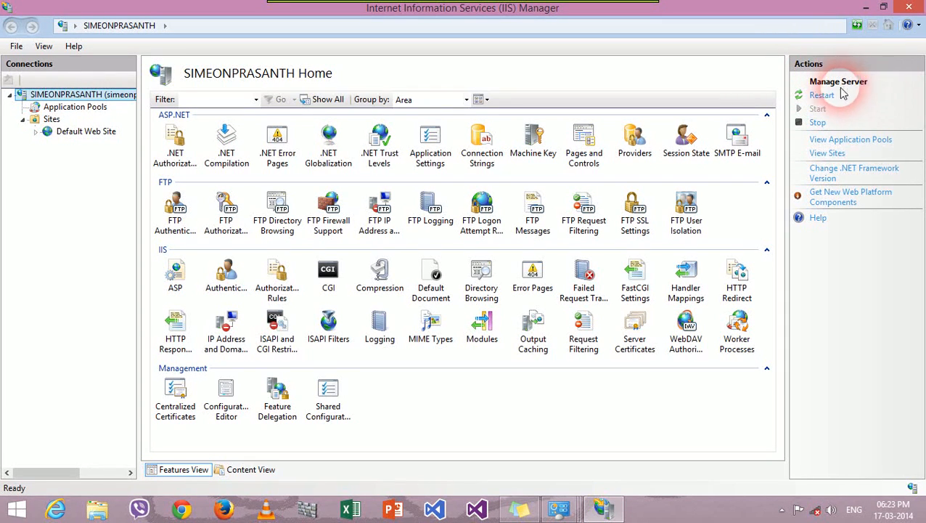
{"action": "left_click", "coordinate": [817, 123]}
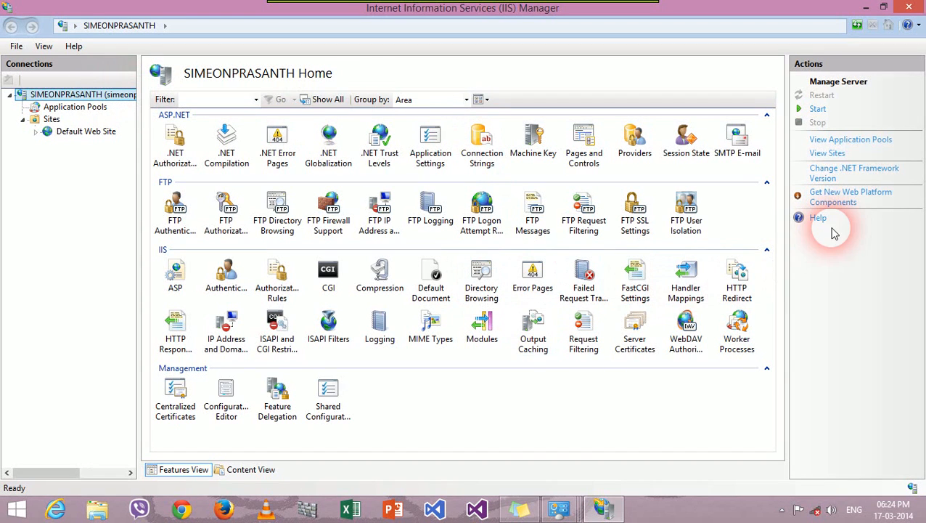
Step: In Handler Mappings, begin a module mapping for *.php using FastCgiModule
{"action": "double_click", "coordinate": [701, 290]}
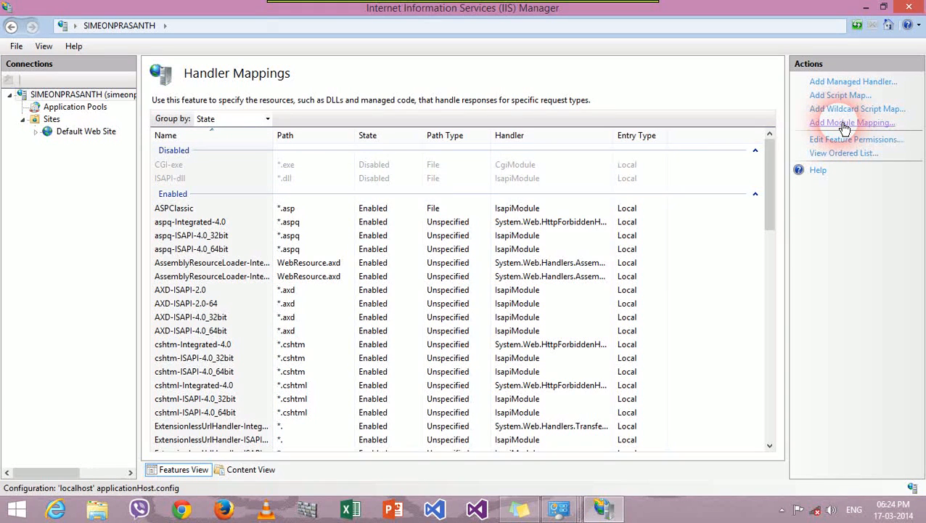
{"action": "left_click", "coordinate": [844, 124]}
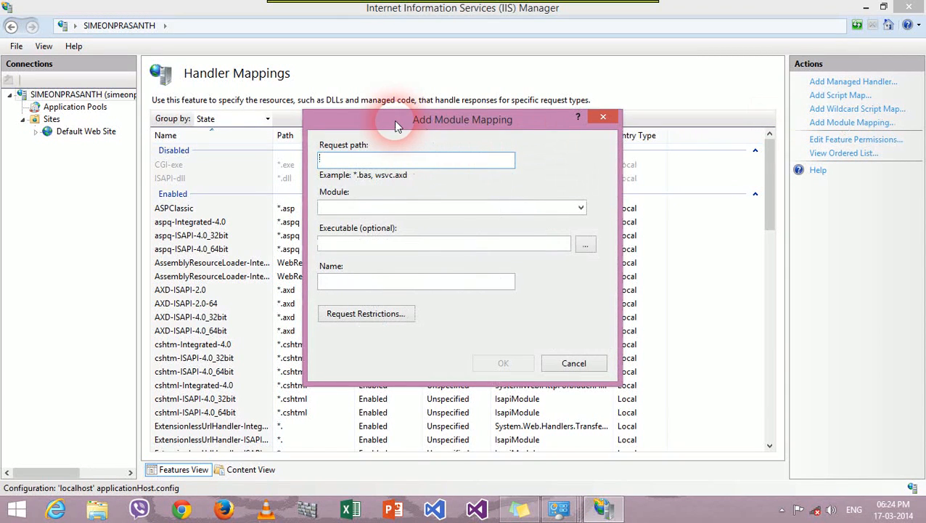
{"action": "type", "text": "*."}
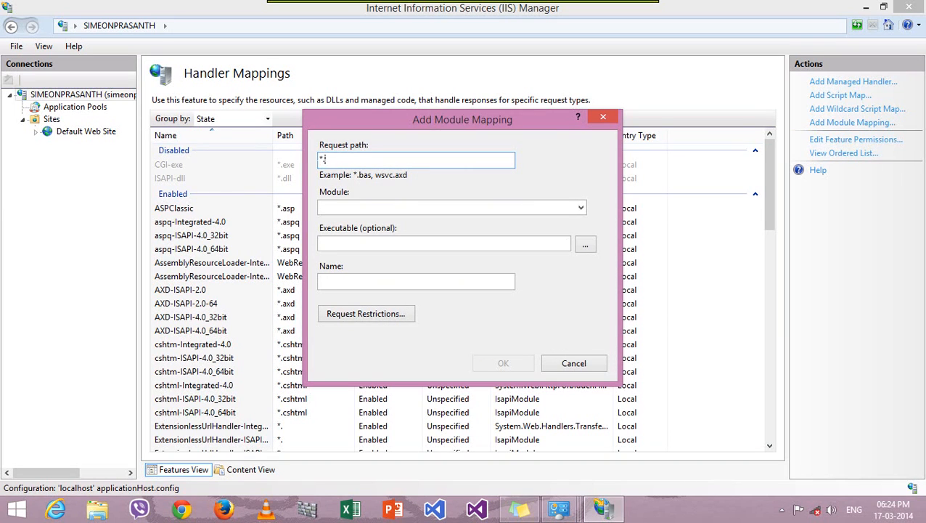
{"action": "type", "text": "php"}
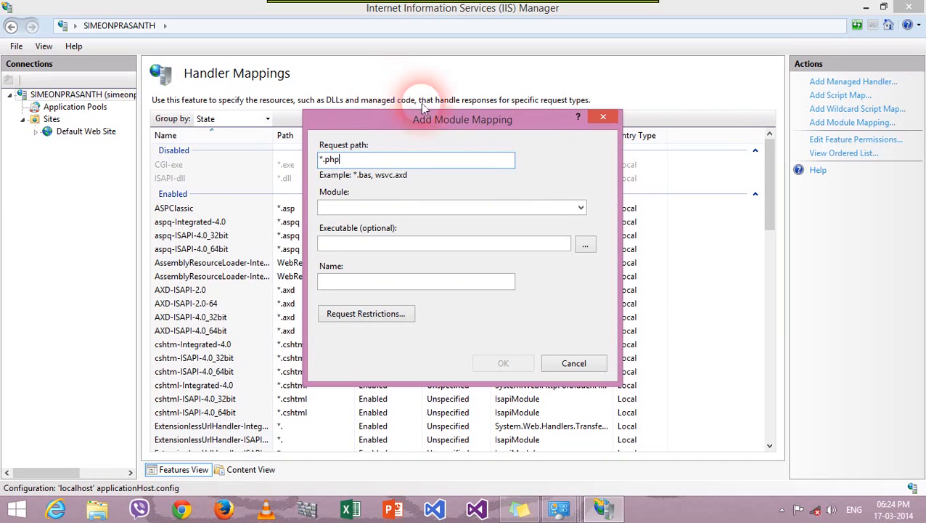
{"action": "left_click", "coordinate": [580, 208]}
{"action": "left_click", "coordinate": [585, 189]}
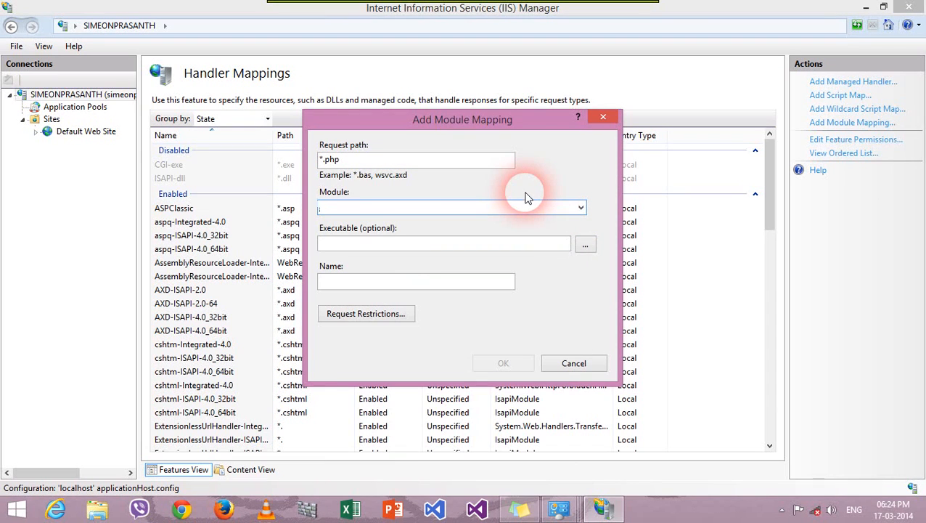
{"action": "type", "text": "fast"}
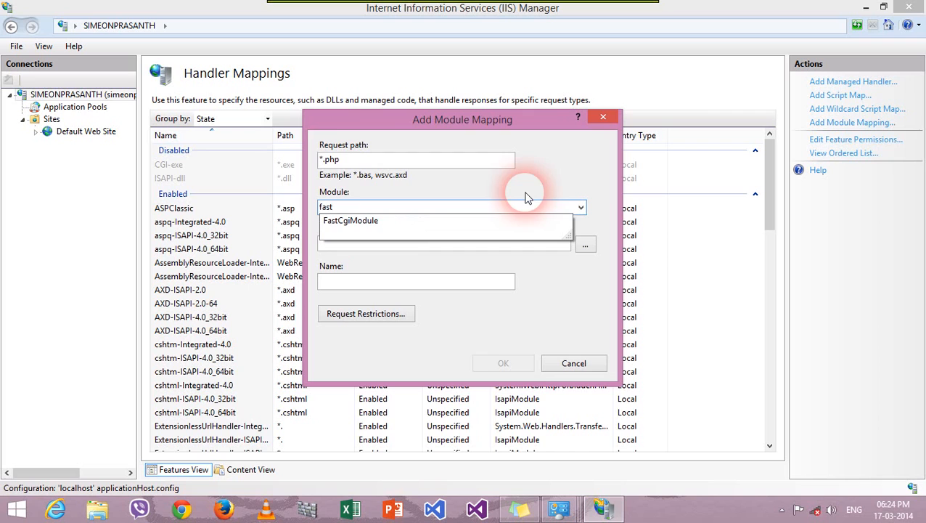
{"action": "left_click", "coordinate": [357, 225]}
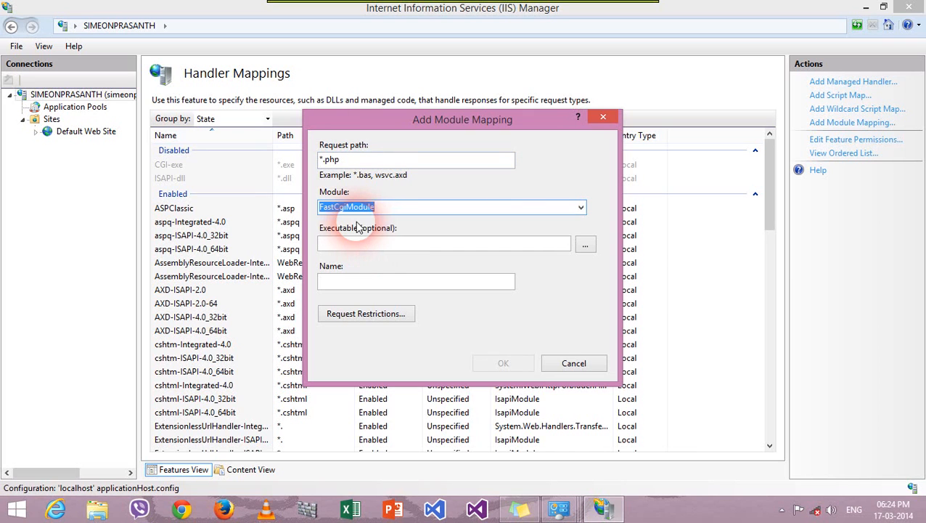
Step: Set the mapping's executable to C:\php5.4.16\php-cgi.exe
{"action": "left_click", "coordinate": [410, 247]}
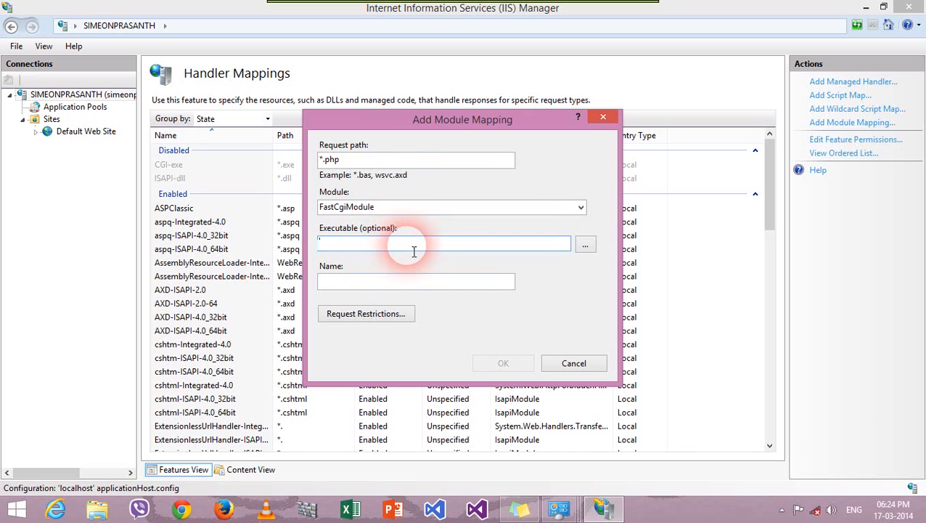
{"action": "left_click", "coordinate": [590, 247]}
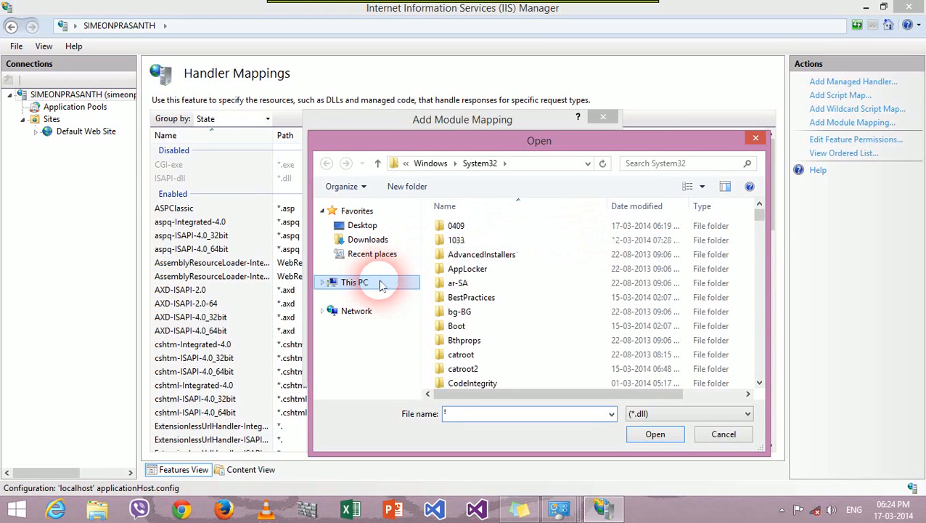
{"action": "left_click", "coordinate": [380, 285]}
{"action": "double_click", "coordinate": [496, 370]}
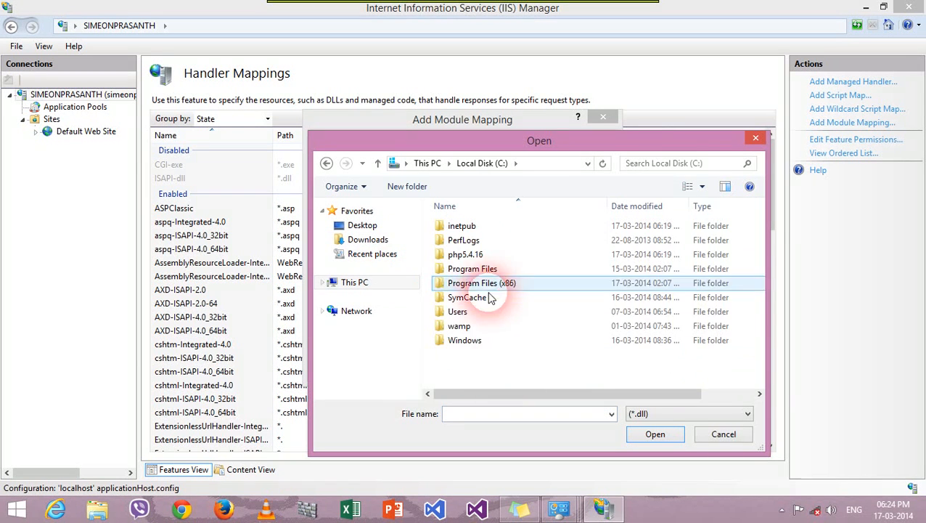
{"action": "double_click", "coordinate": [485, 256]}
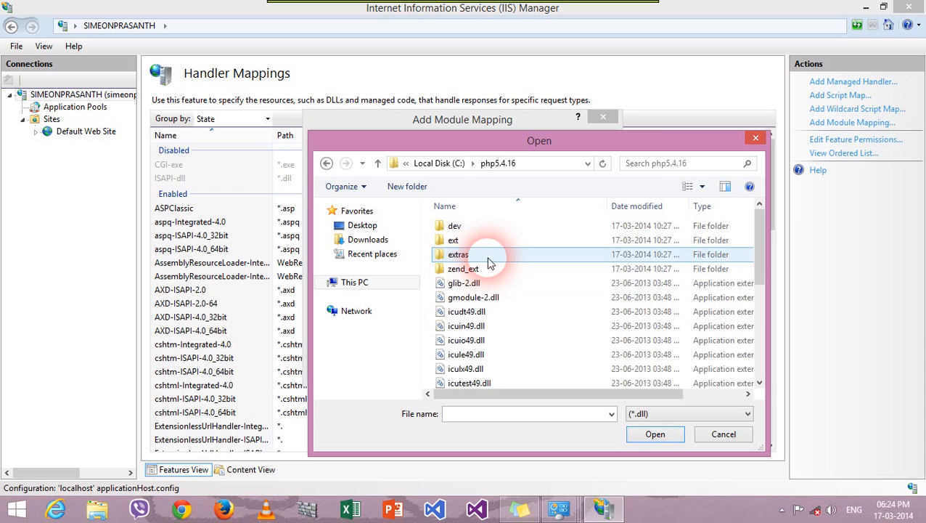
{"action": "left_click", "coordinate": [659, 414]}
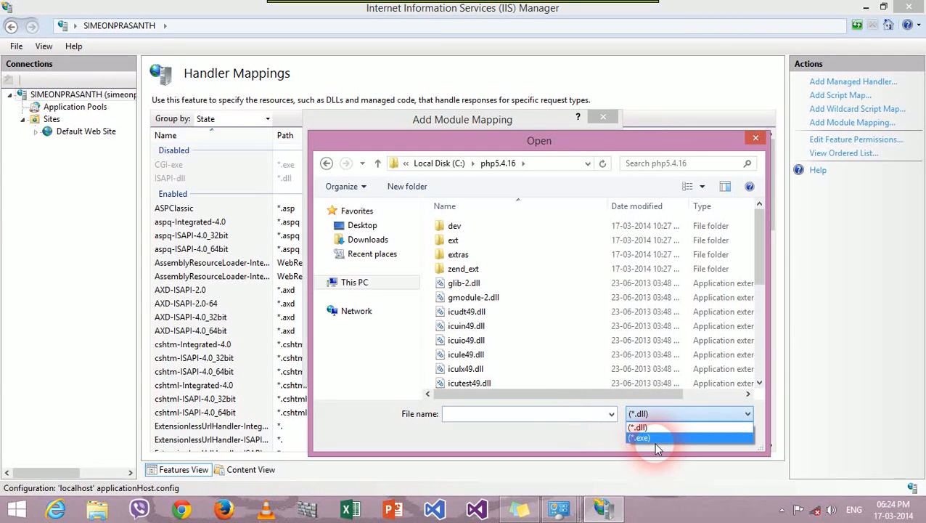
{"action": "left_click", "coordinate": [655, 438]}
{"action": "left_click", "coordinate": [444, 301]}
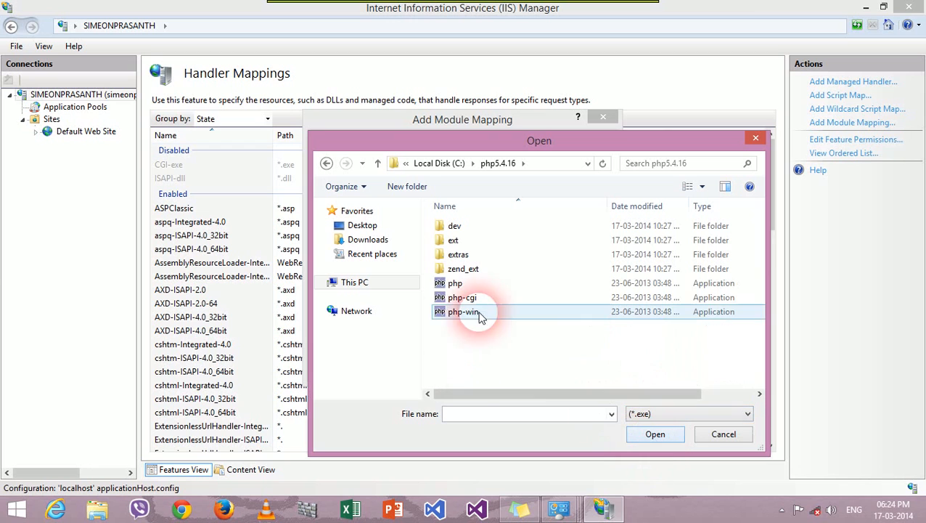
{"action": "left_click", "coordinate": [445, 300]}
{"action": "left_click", "coordinate": [655, 434]}
Step: Name the mapping phpbyfastcgi, confirm it, and agree to create the FastCGI application
{"action": "left_click", "coordinate": [360, 283]}
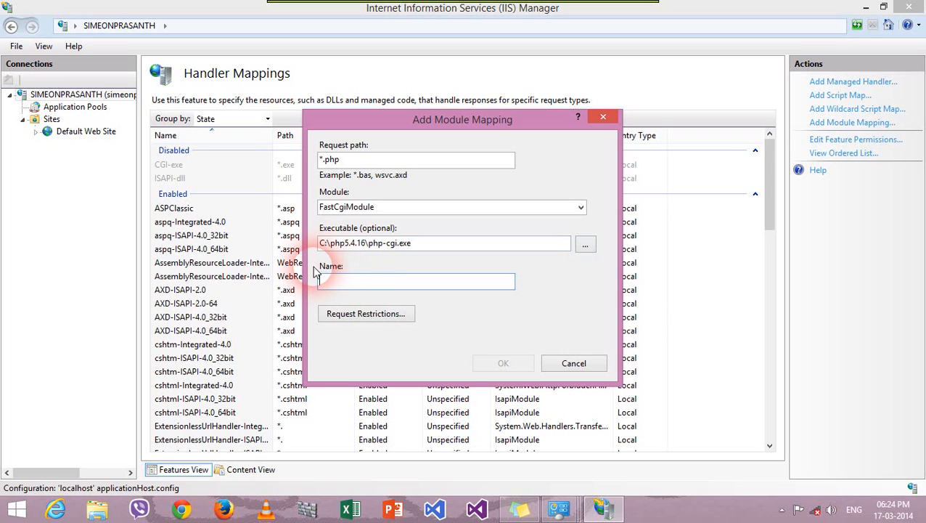
{"action": "type", "text": "fastcgi"}
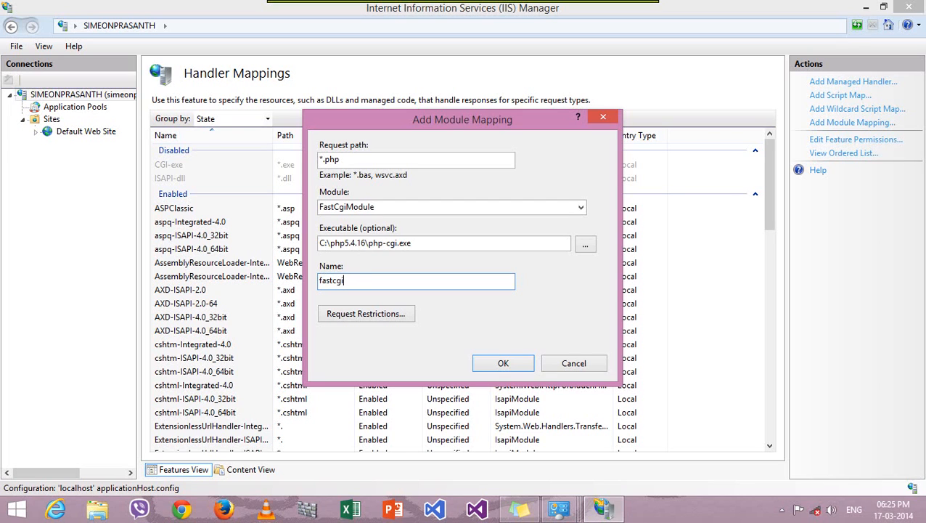
{"action": "type", "text": "phpby"}
{"action": "left_click", "coordinate": [503, 363]}
{"action": "left_click", "coordinate": [455, 307]}
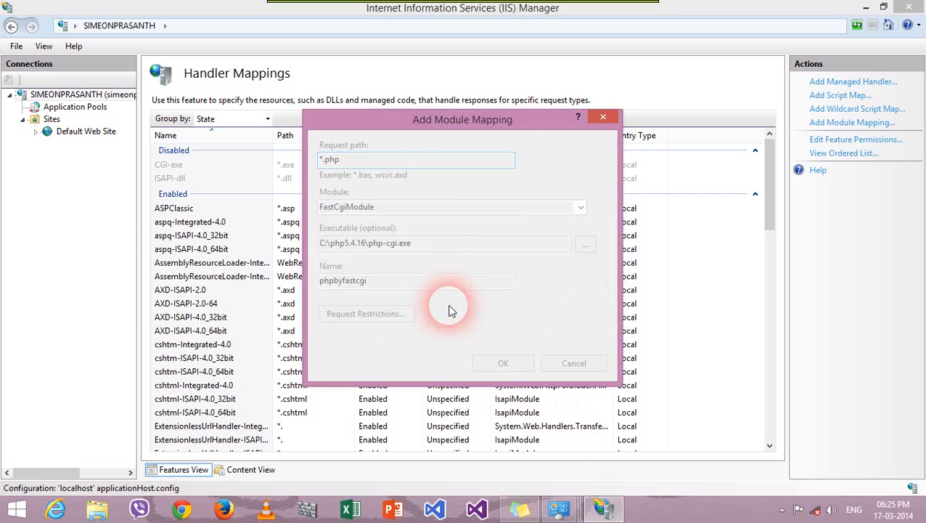
{"action": "left_click", "coordinate": [192, 445]}
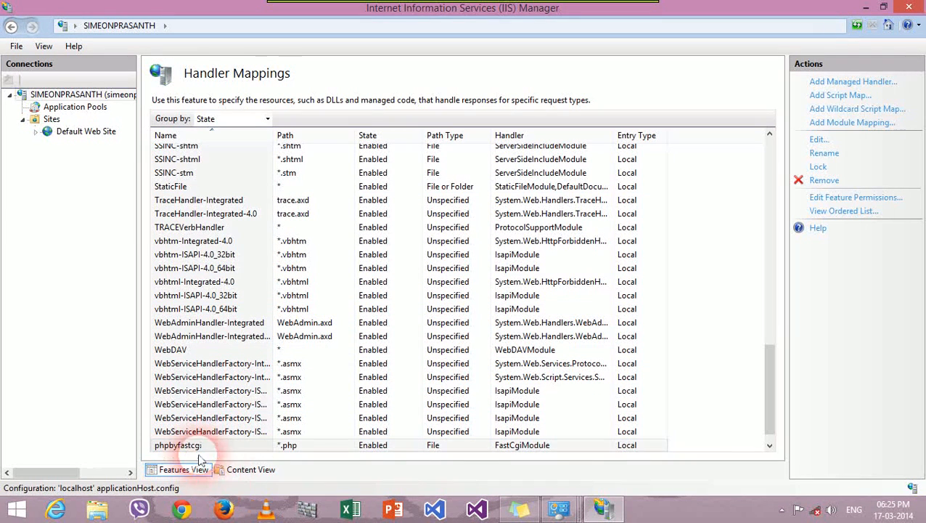
Step: Review the phpbyfastcgi row among the handler mappings, then return to the server's Home features page
{"action": "left_click", "coordinate": [175, 446]}
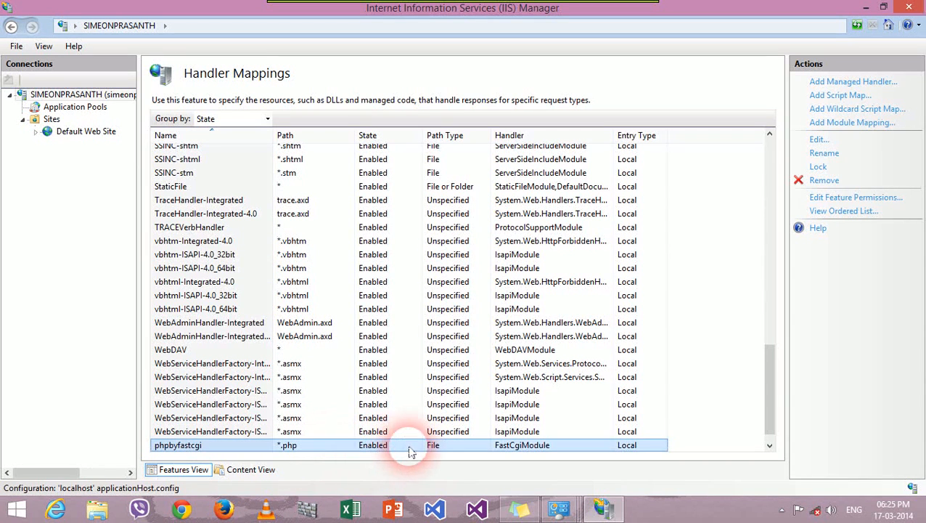
{"action": "left_click", "coordinate": [437, 324]}
{"action": "left_click", "coordinate": [405, 420]}
{"action": "left_click", "coordinate": [434, 446]}
{"action": "left_click", "coordinate": [475, 266]}
{"action": "left_click", "coordinate": [492, 298]}
{"action": "left_click", "coordinate": [552, 186]}
{"action": "left_click", "coordinate": [563, 444]}
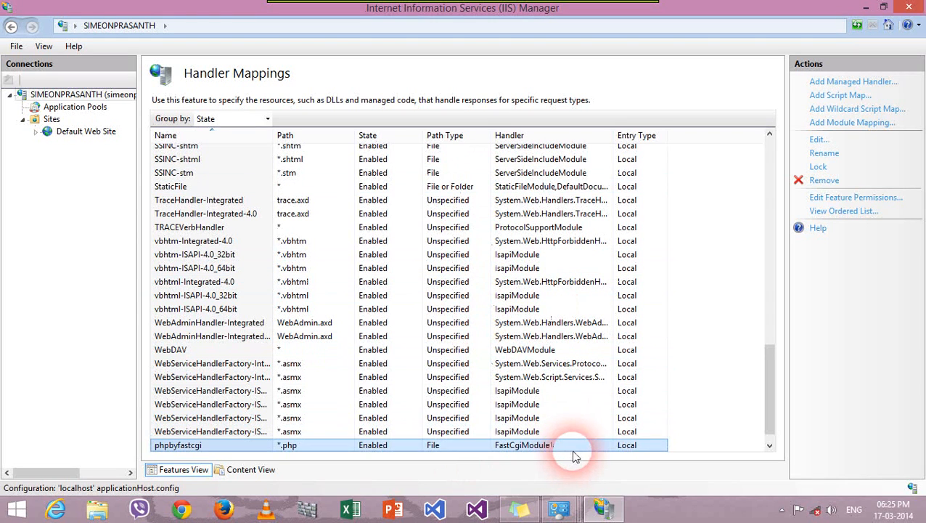
{"action": "left_click", "coordinate": [614, 147]}
{"action": "left_click", "coordinate": [670, 446]}
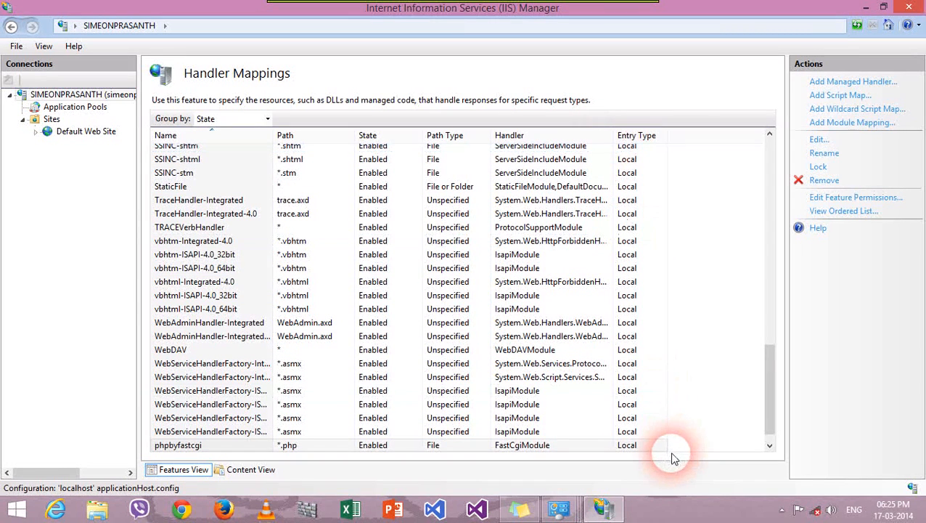
{"action": "left_click", "coordinate": [717, 398]}
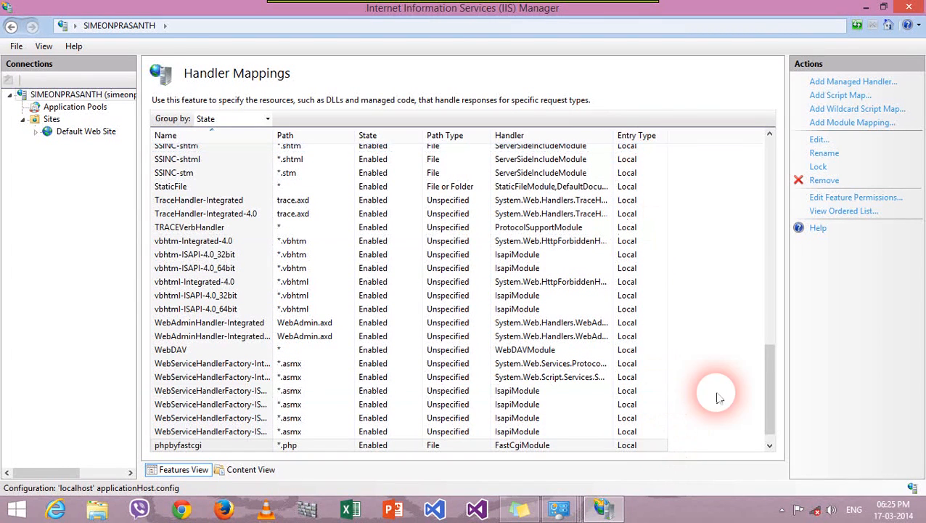
{"action": "left_click", "coordinate": [65, 97]}
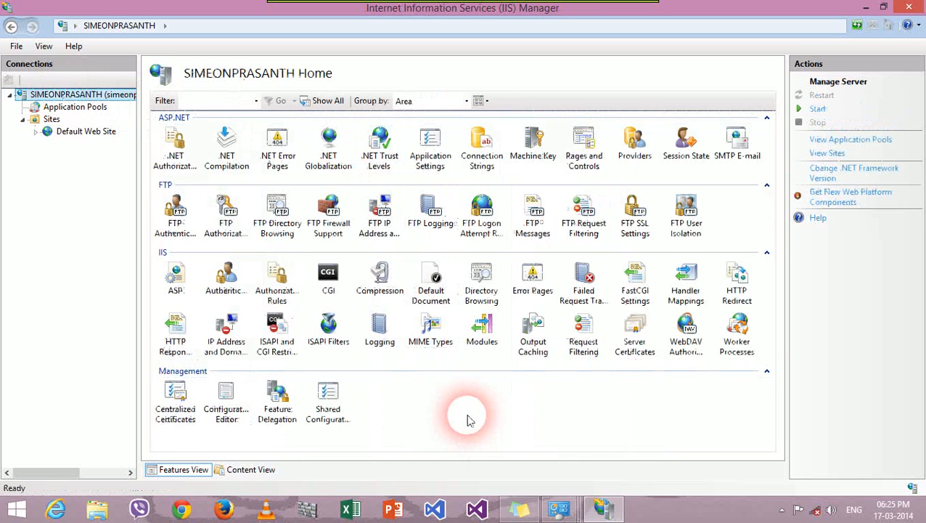
Step: Add index.php as a default document for the server
{"action": "double_click", "coordinate": [430, 292]}
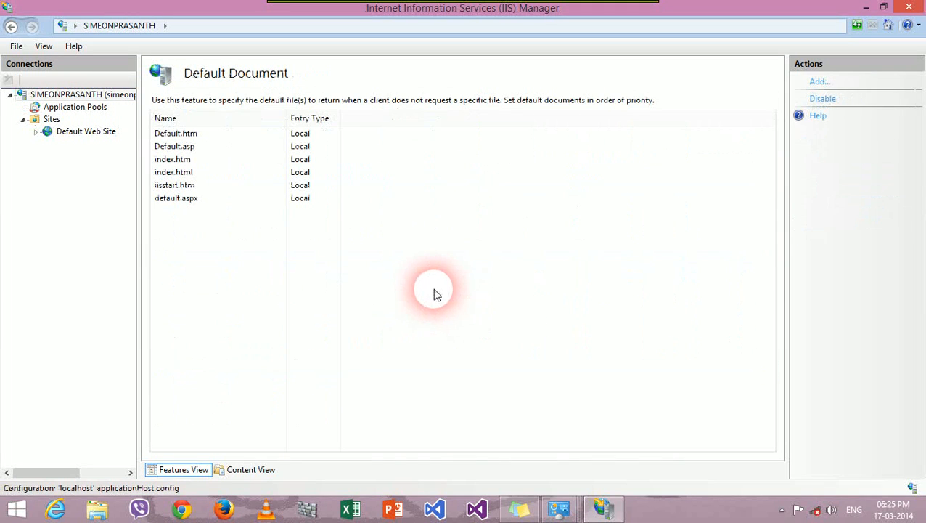
{"action": "left_click", "coordinate": [819, 81]}
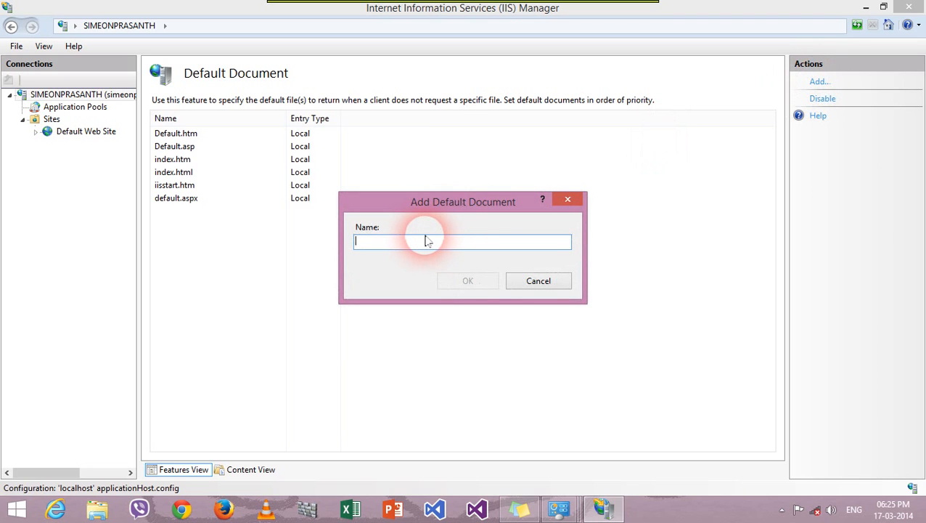
{"action": "type", "text": "index.php"}
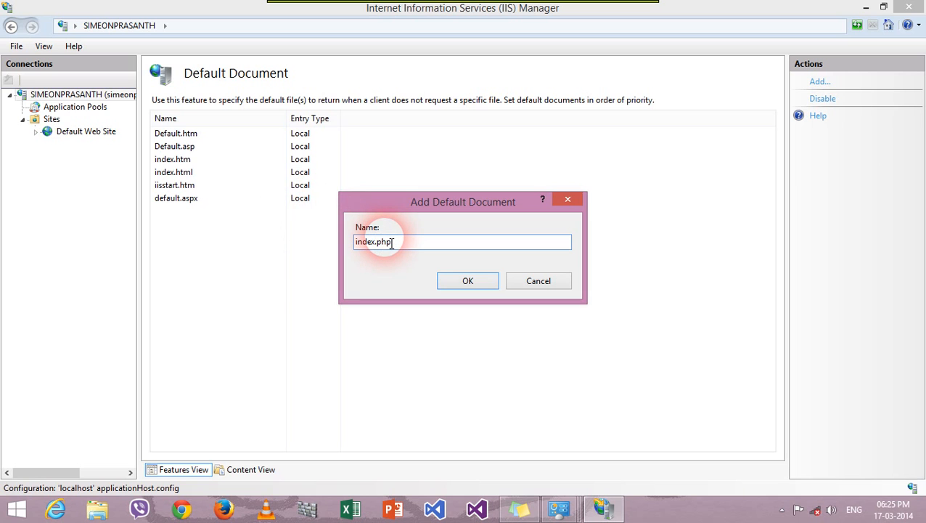
{"action": "left_click", "coordinate": [484, 282]}
Step: Move Default.htm down below Default.asp and back up, then return to the server Home page
{"action": "left_click", "coordinate": [434, 275]}
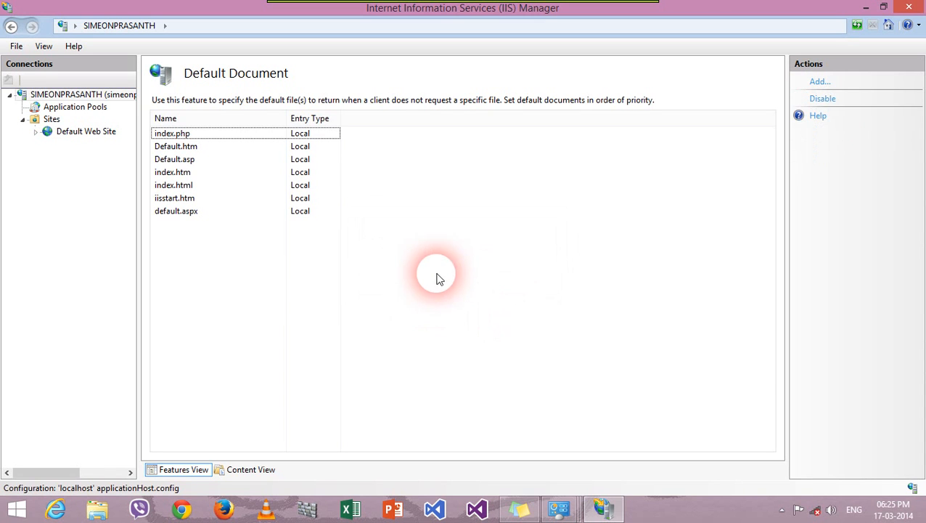
{"action": "left_click", "coordinate": [193, 147]}
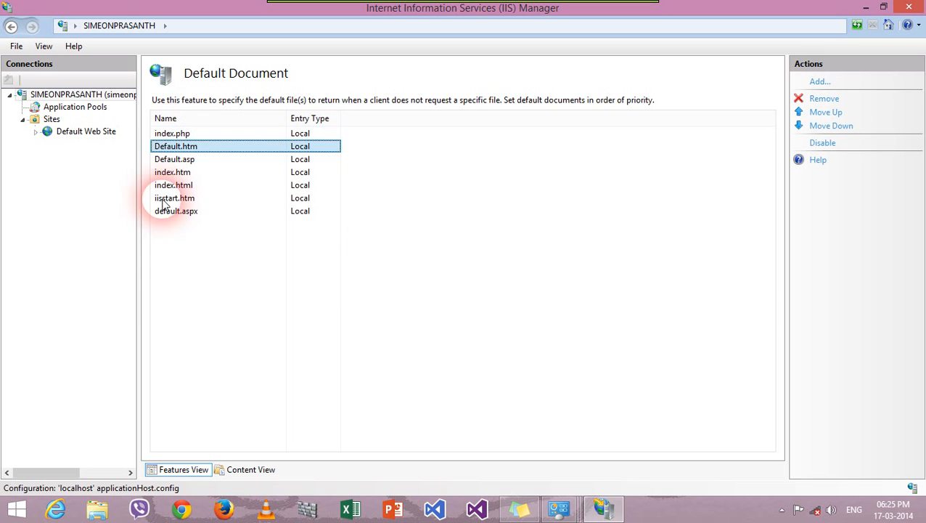
{"action": "left_click", "coordinate": [834, 126]}
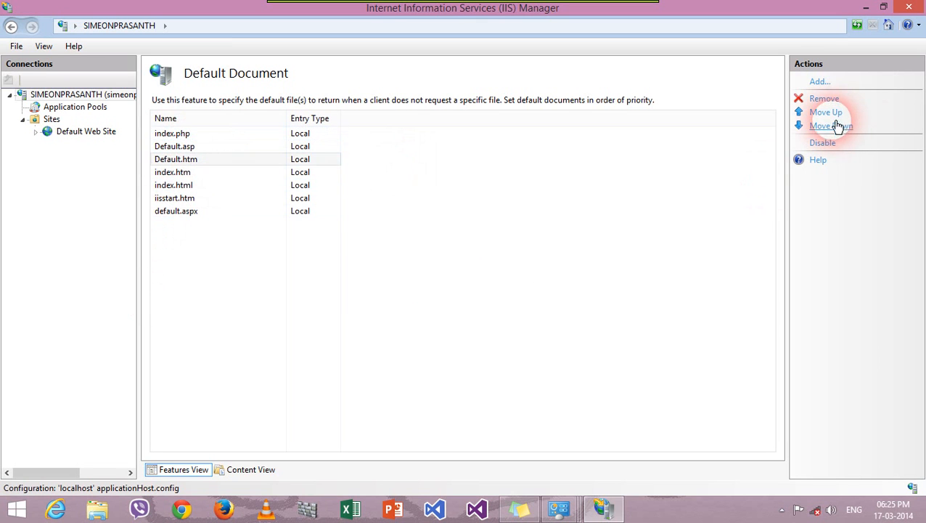
{"action": "left_click", "coordinate": [840, 113]}
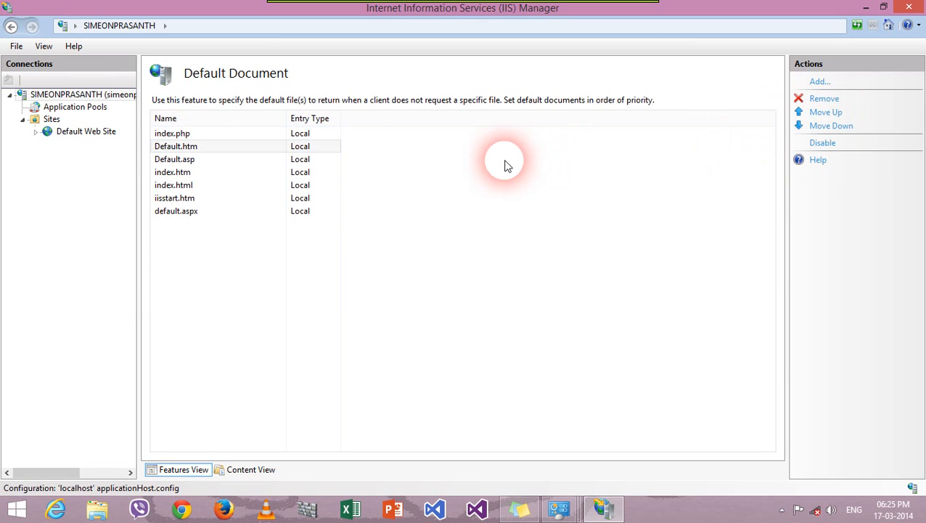
{"action": "left_click", "coordinate": [436, 274]}
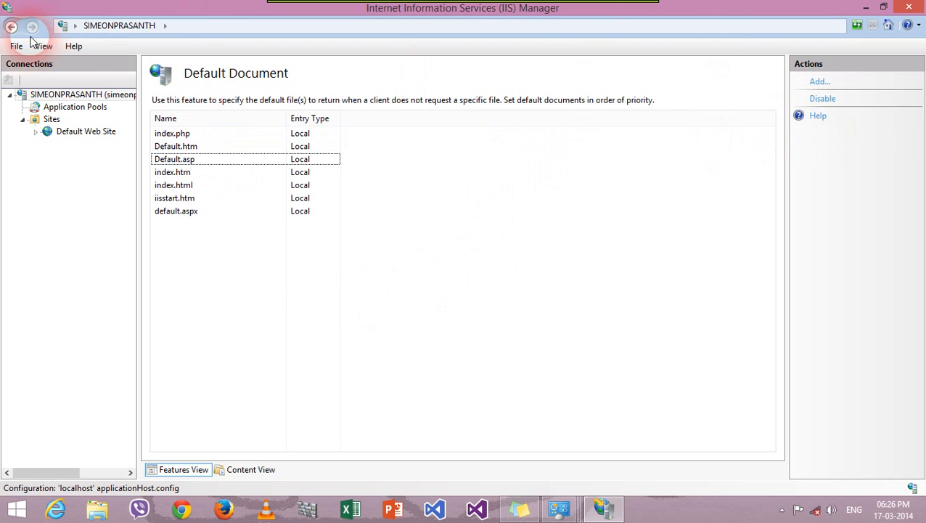
{"action": "left_click", "coordinate": [10, 26]}
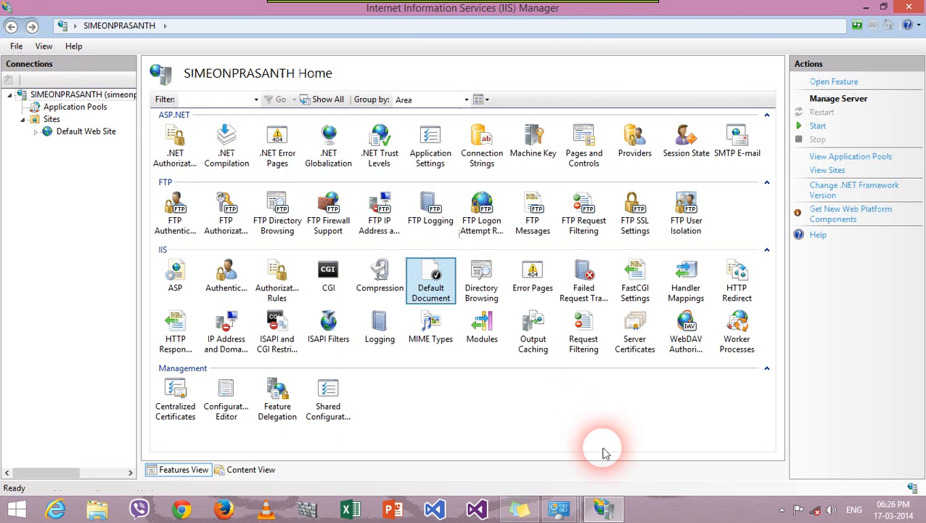
Step: Select Default Web Site, browse it on *:80 in the browser, then close the browser
{"action": "left_click", "coordinate": [72, 133]}
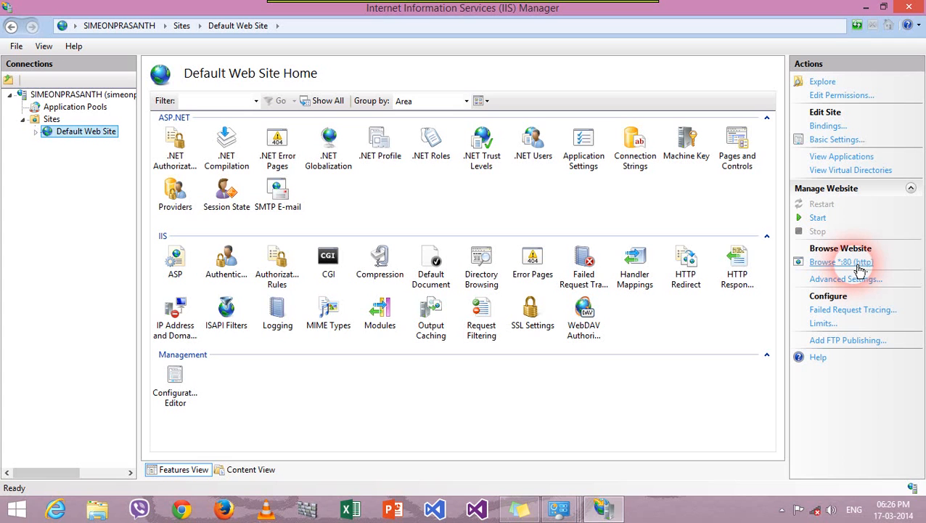
{"action": "left_click", "coordinate": [859, 267]}
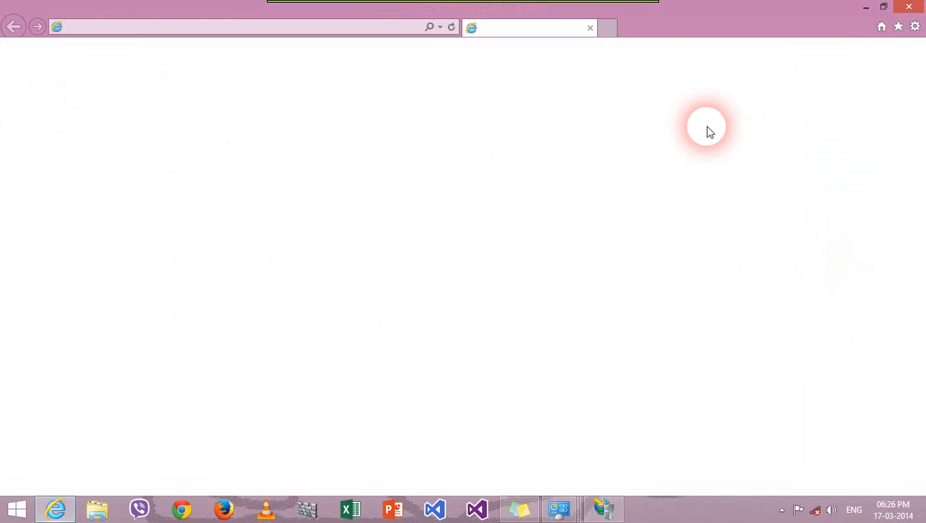
{"action": "left_click", "coordinate": [919, 9]}
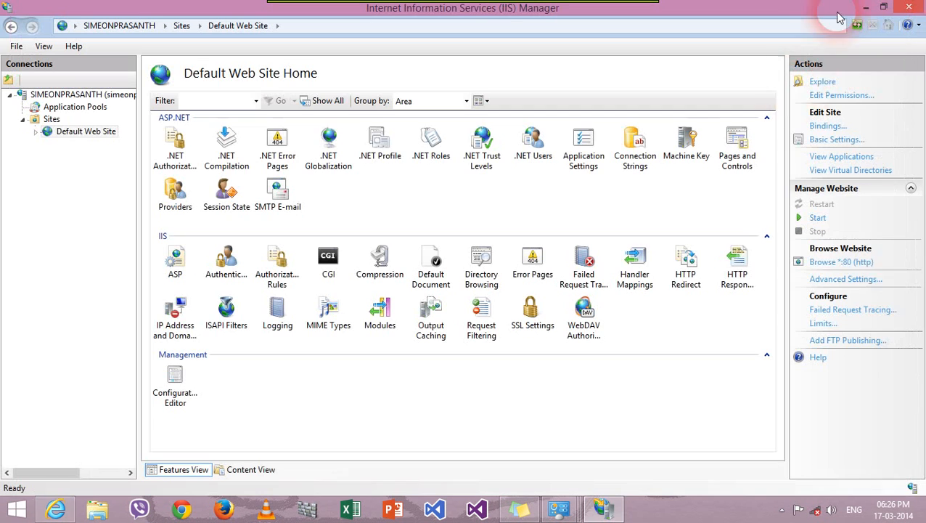
Step: In Advanced Settings, create a new C:\mywebsite folder and set it as the physical path
{"action": "left_click", "coordinate": [849, 281]}
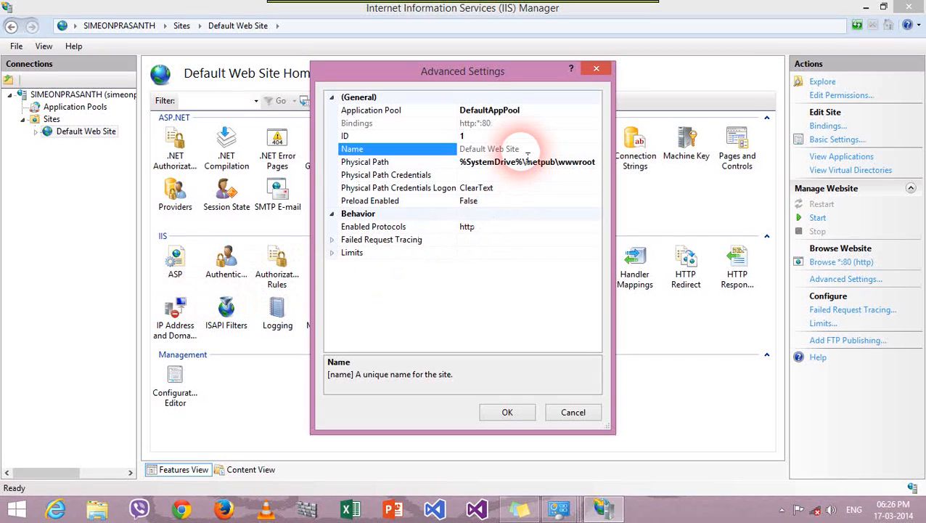
{"action": "left_click", "coordinate": [529, 161]}
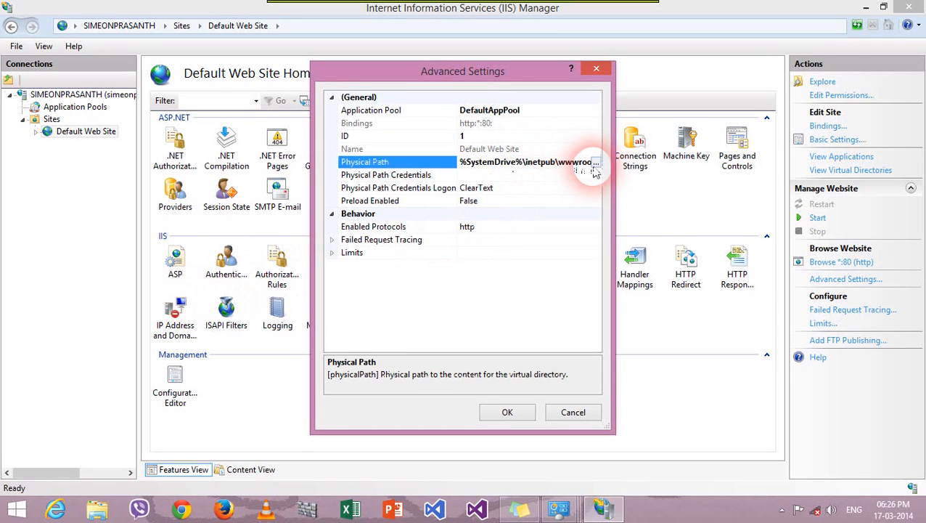
{"action": "left_click", "coordinate": [595, 163]}
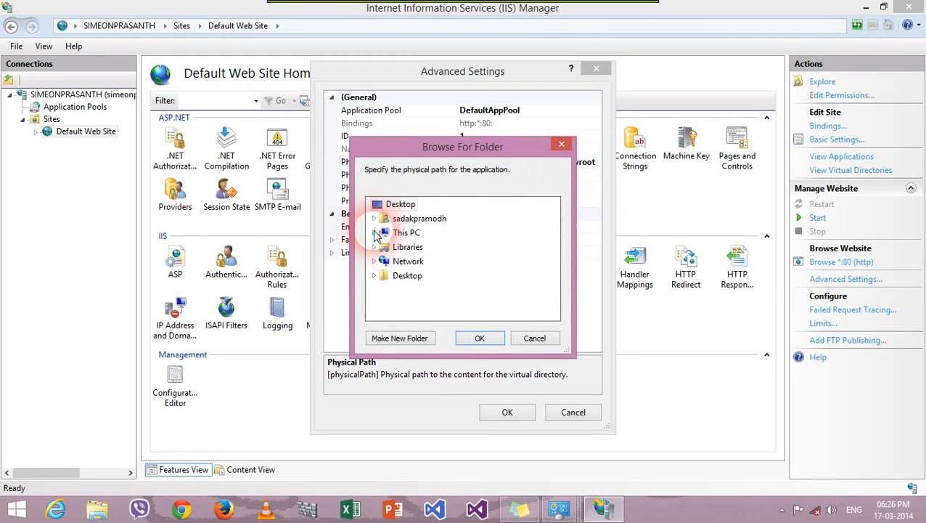
{"action": "left_click", "coordinate": [375, 233]}
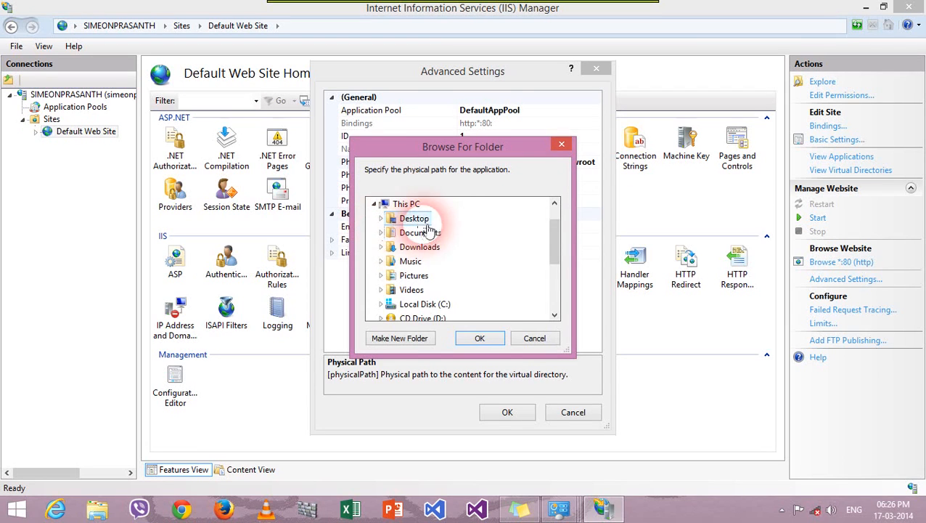
{"action": "double_click", "coordinate": [416, 305]}
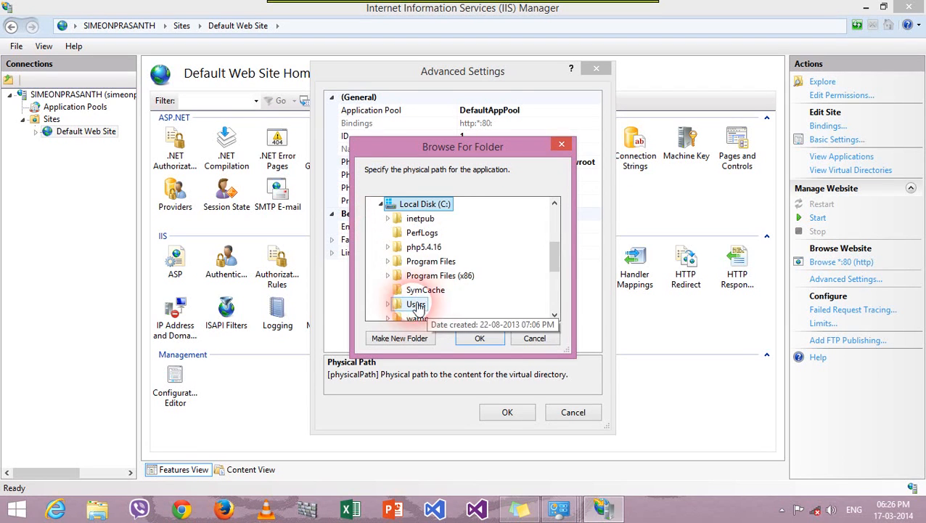
{"action": "left_click", "coordinate": [392, 339]}
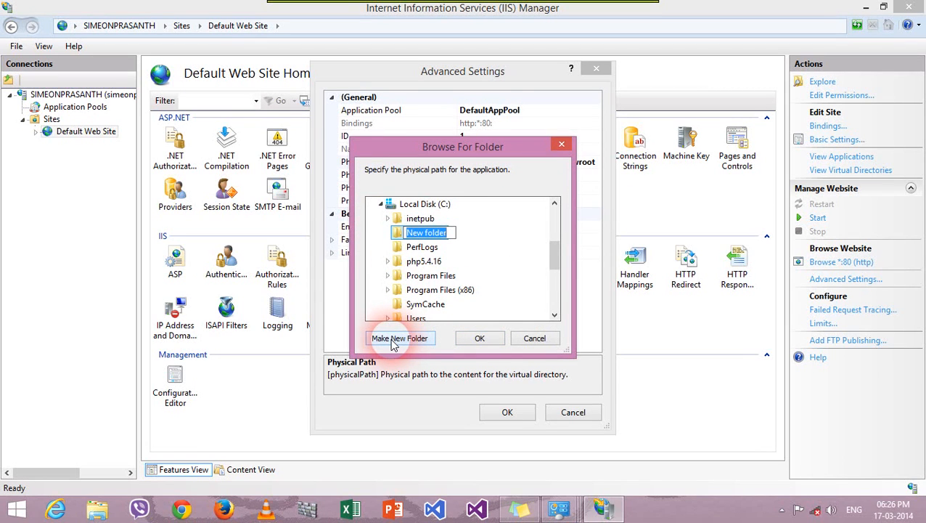
{"action": "type", "text": "my"}
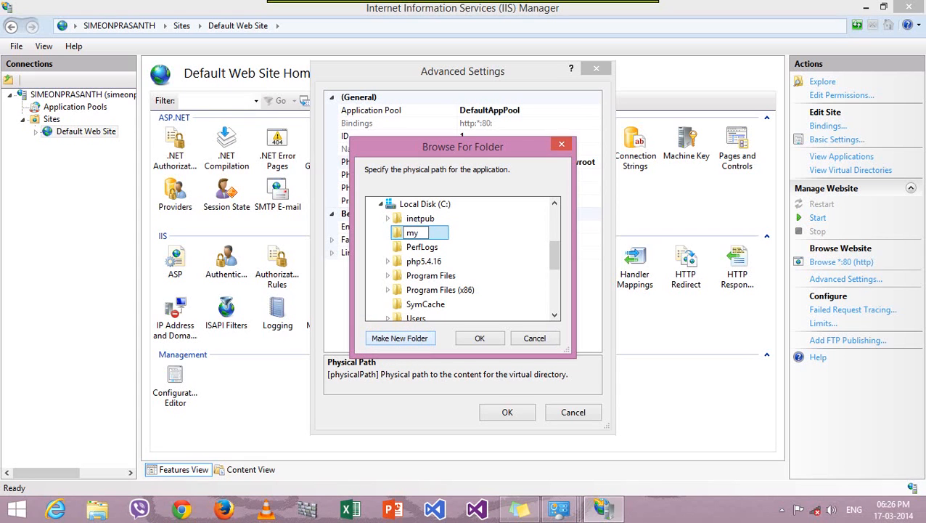
{"action": "type", "text": "be"}
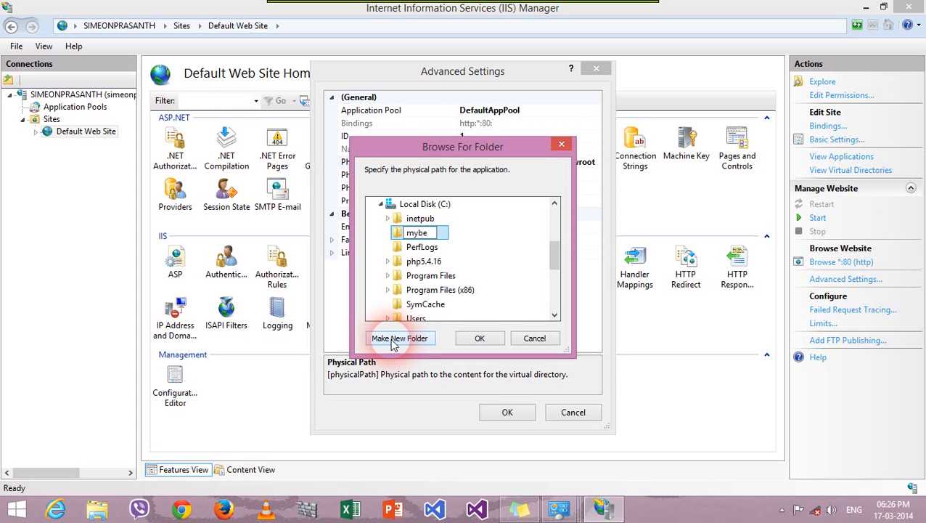
{"action": "type", "text": "ywebsit"}
{"action": "left_click", "coordinate": [401, 234]}
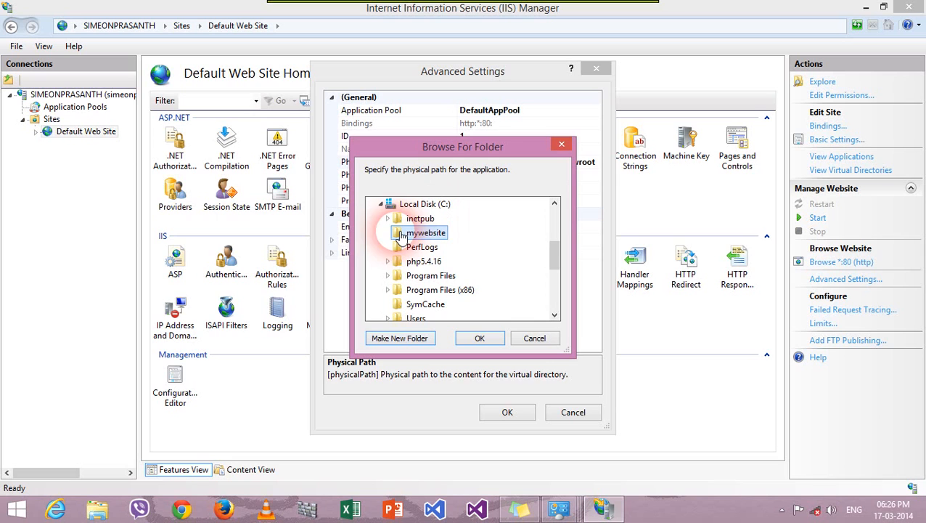
{"action": "left_click", "coordinate": [481, 338]}
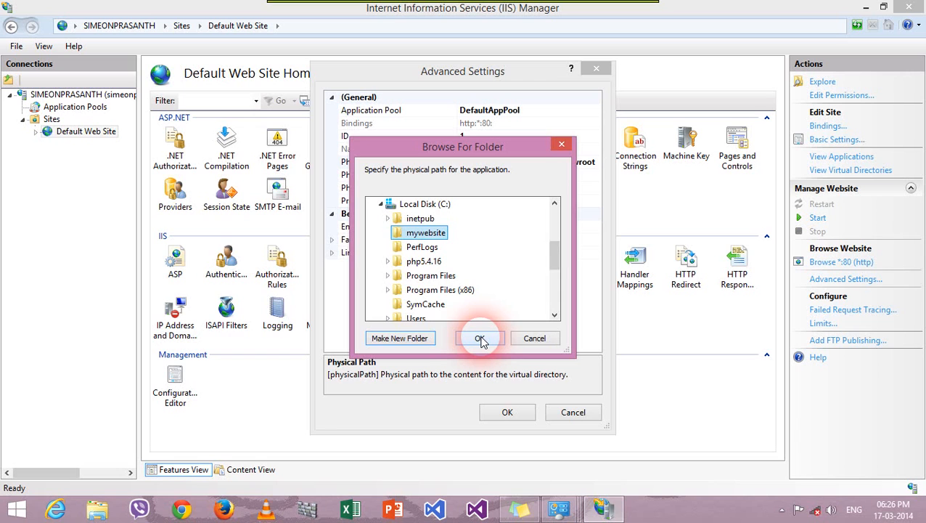
{"action": "left_click", "coordinate": [480, 339]}
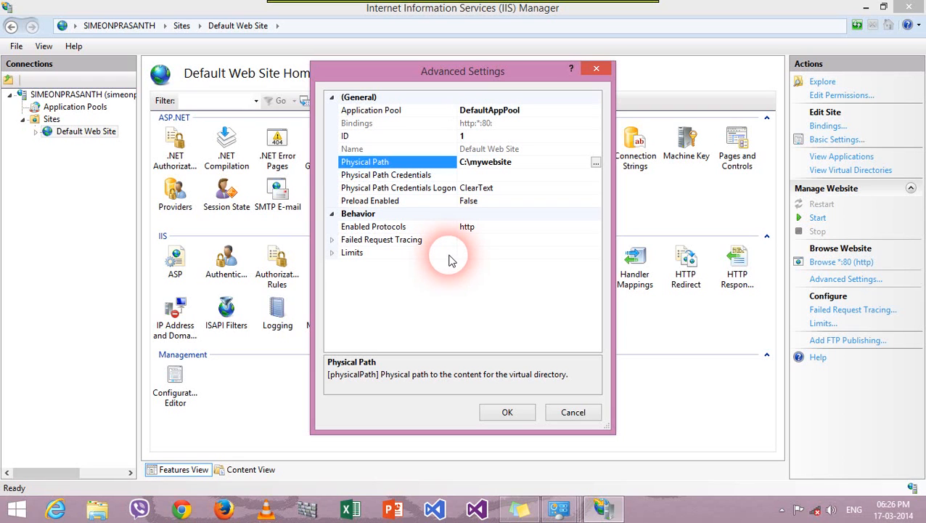
{"action": "left_click", "coordinate": [508, 411]}
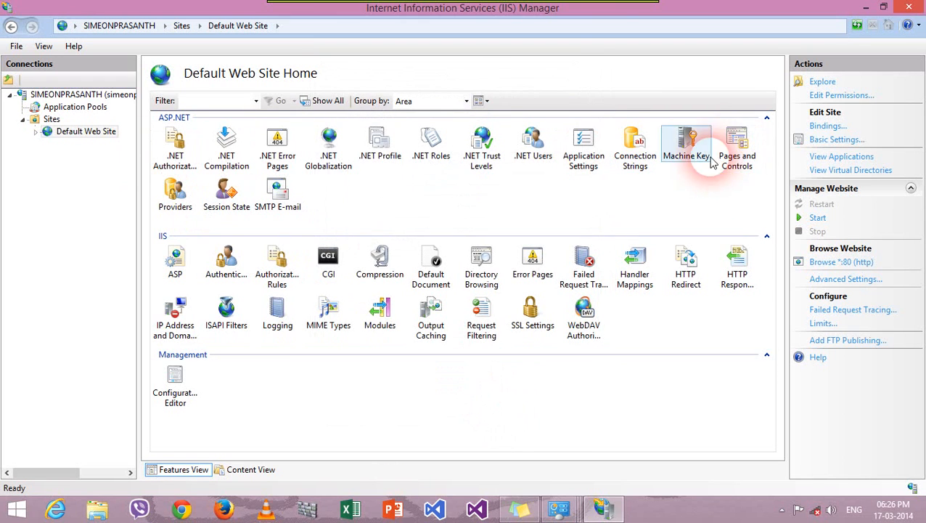
Step: Start the web server from the server node and return to Default Web Site
{"action": "left_click", "coordinate": [116, 94]}
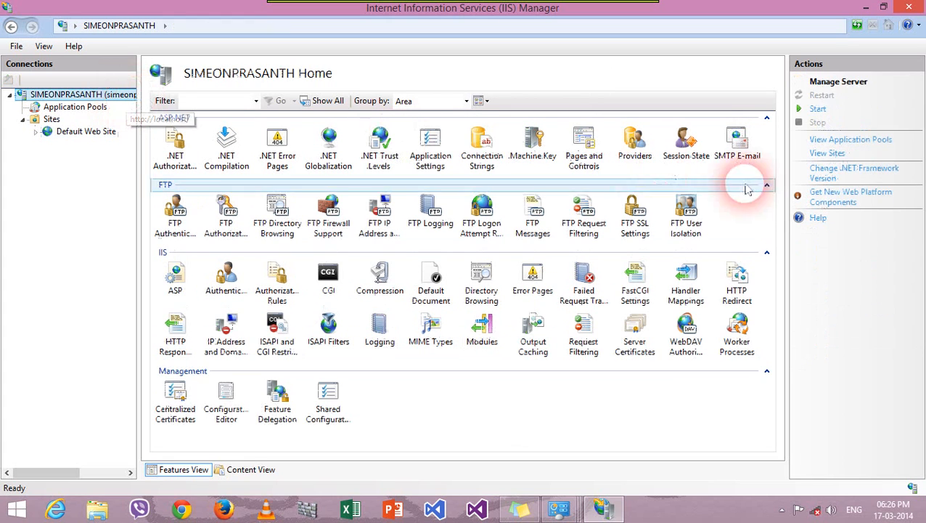
{"action": "left_click", "coordinate": [820, 110]}
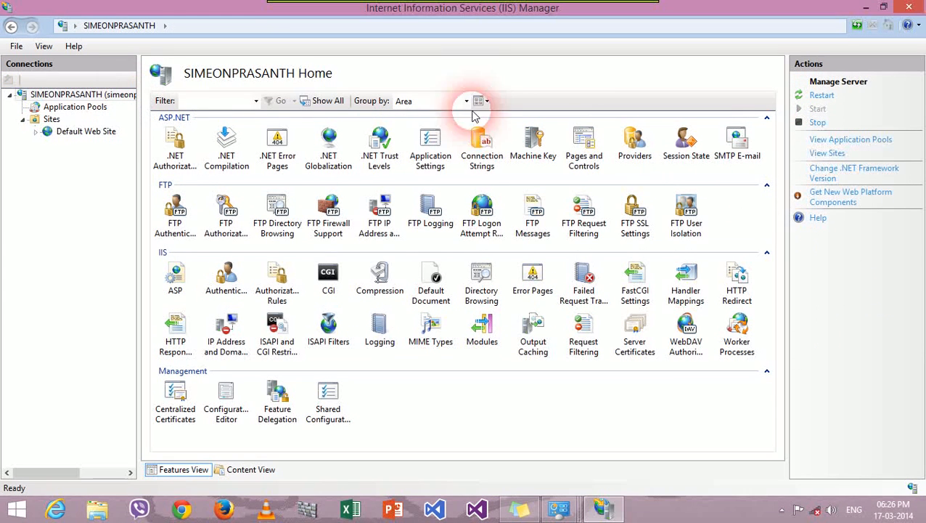
{"action": "left_click", "coordinate": [102, 137]}
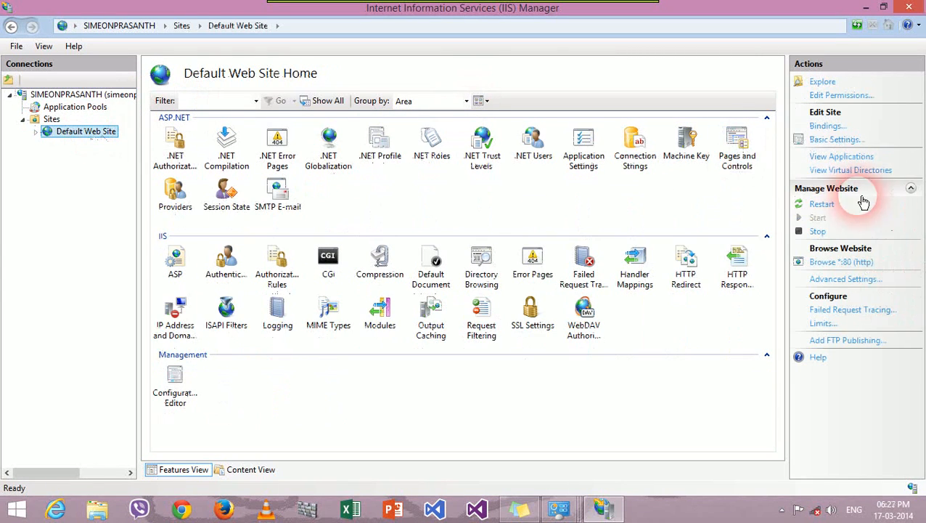
Step: Close IIS Manager and the Control Panel windows, refresh the desktop, and launch Internet Explorer
{"action": "left_click", "coordinate": [909, 7]}
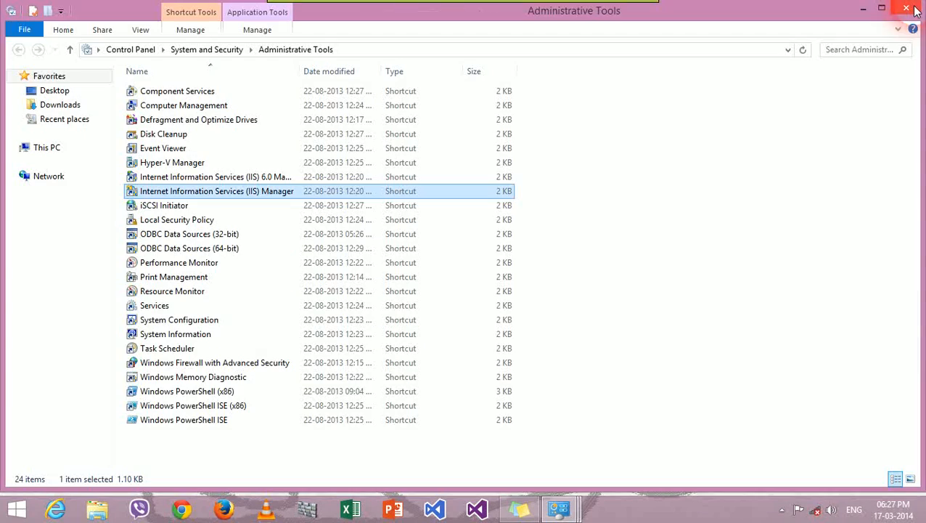
{"action": "left_click", "coordinate": [906, 9]}
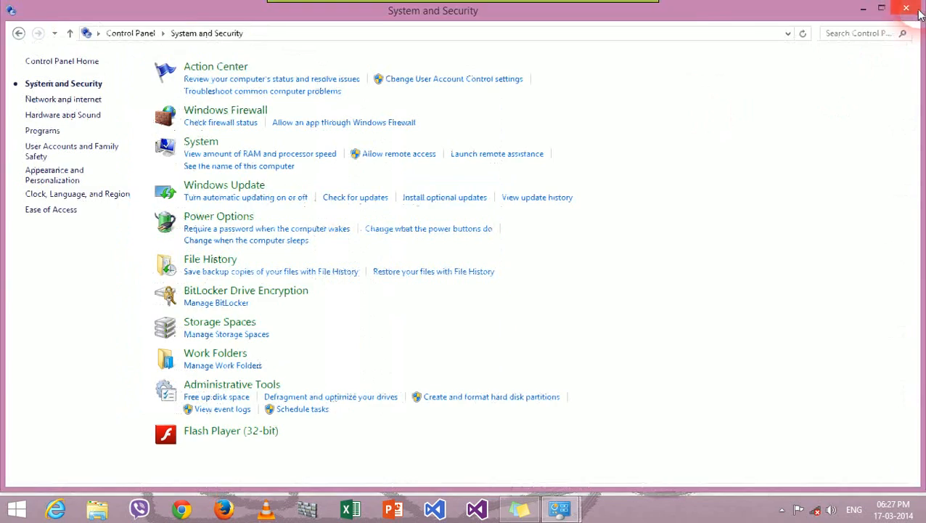
{"action": "left_click", "coordinate": [893, 14]}
{"action": "right_click", "coordinate": [459, 176]}
{"action": "left_click", "coordinate": [541, 209]}
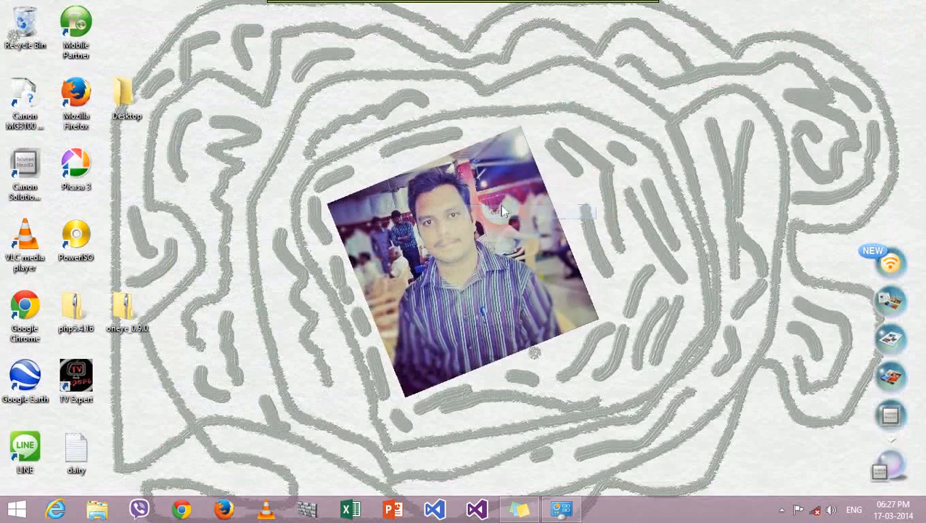
{"action": "left_click", "coordinate": [51, 510]}
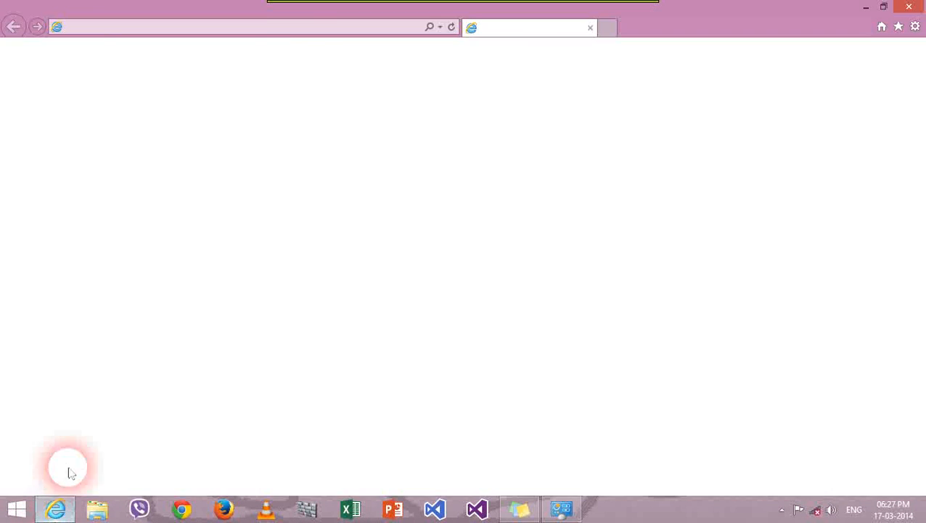
Step: Load localhost/, which shows HTTP Error 403.14 Forbidden, and dock the browser on the right half
{"action": "left_click", "coordinate": [305, 29]}
{"action": "type", "text": "localhost/"}
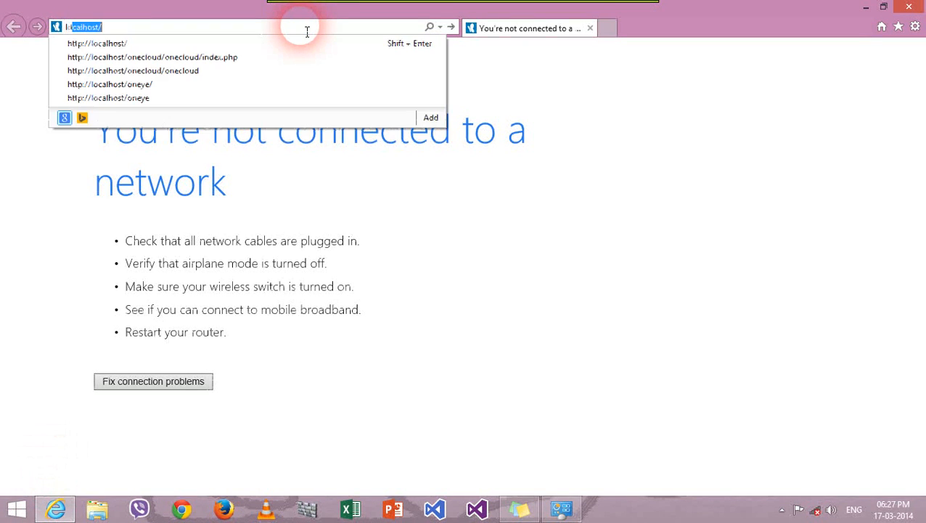
{"action": "key", "text": "Return"}
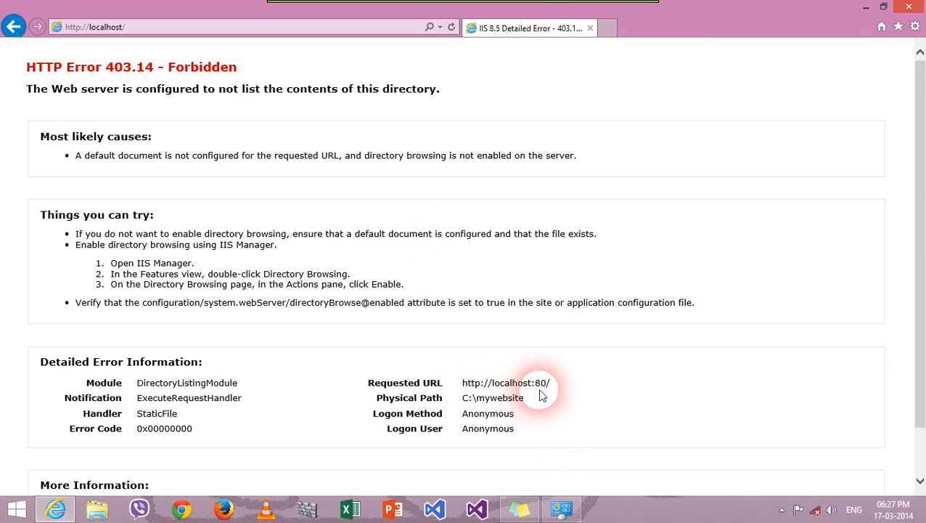
{"action": "left_click_drag", "start_coordinate": [692, 27], "coordinate": [923, 113]}
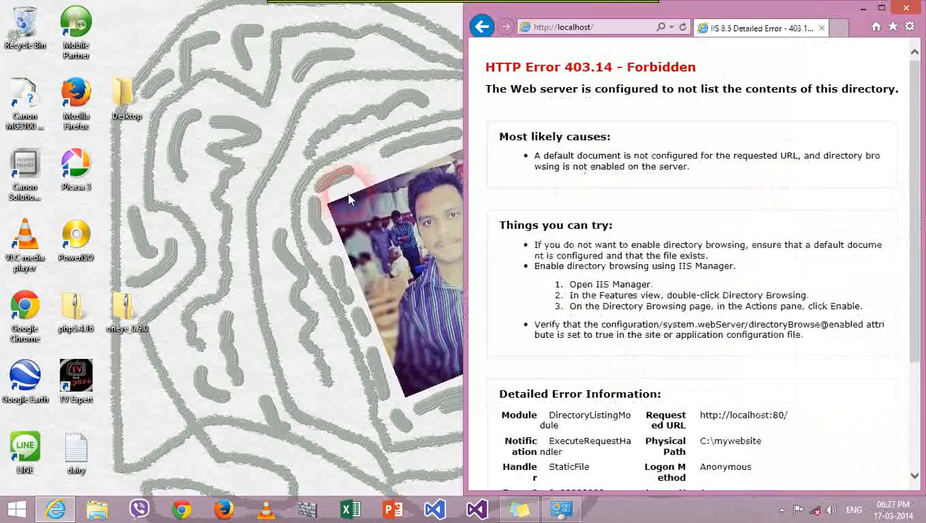
{"action": "right_click", "coordinate": [248, 207]}
Step: Launch Notepad as administrator from the Start search and type <?php phpinfo(); ?>
{"action": "left_click", "coordinate": [316, 250]}
{"action": "left_click", "coordinate": [10, 512]}
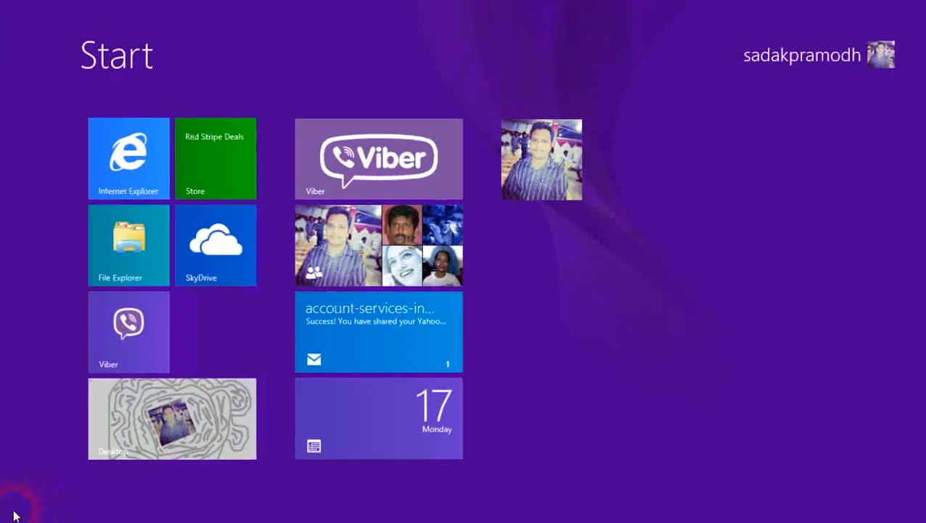
{"action": "type", "text": "php"}
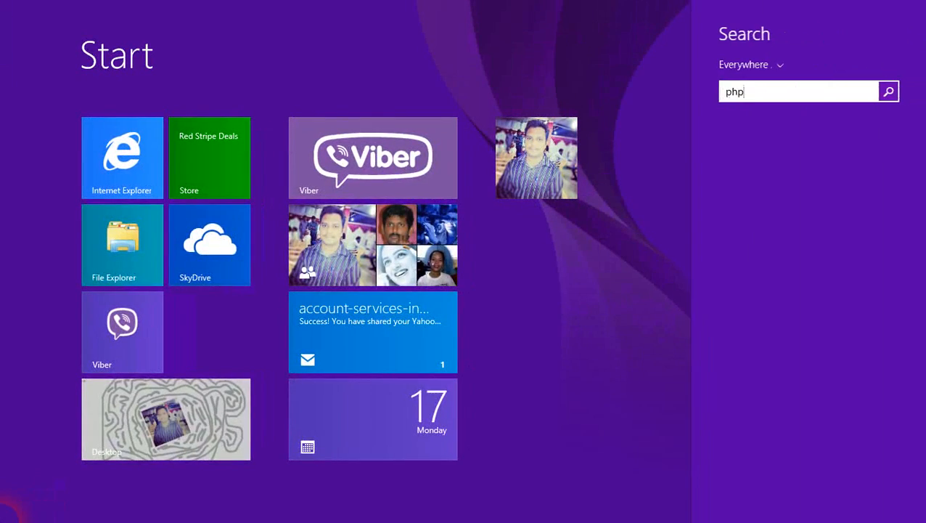
{"action": "key", "text": "BackSpace"}
{"action": "key", "text": "BackSpace"}
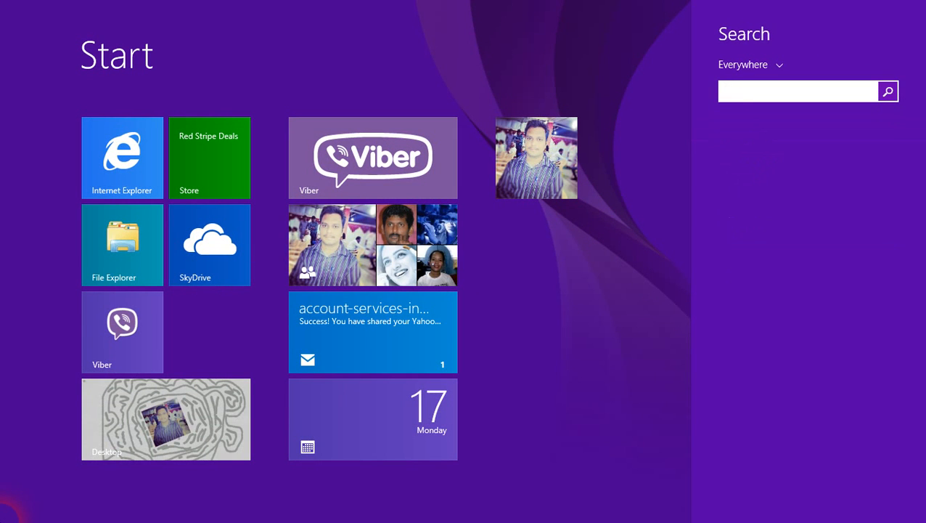
{"action": "type", "text": "no"}
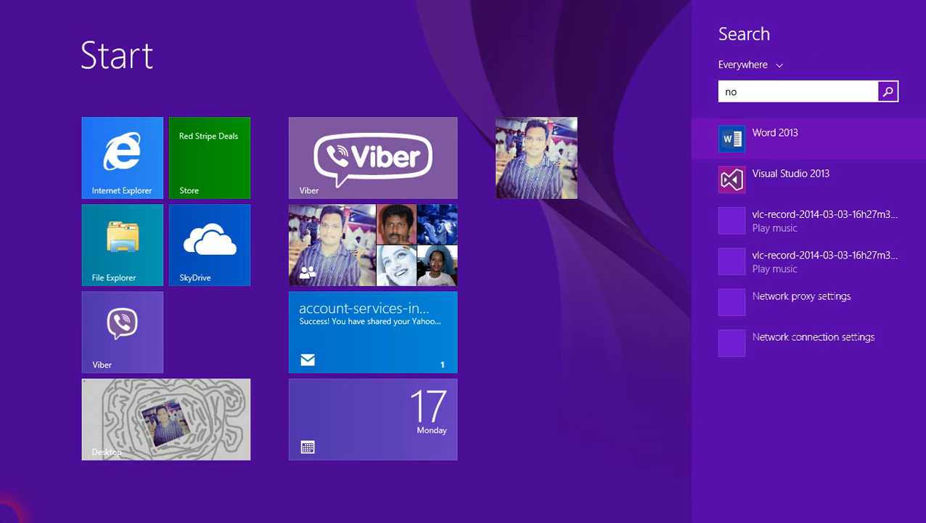
{"action": "type", "text": "tepad"}
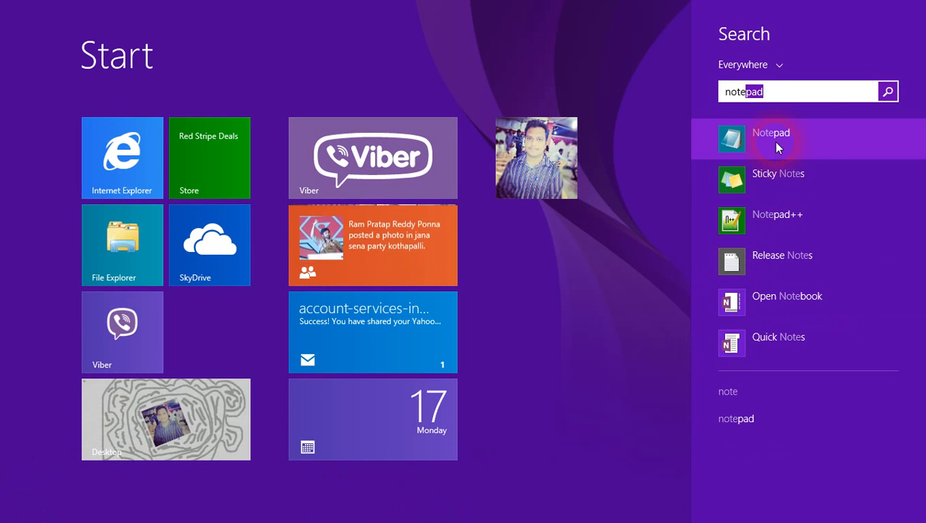
{"action": "right_click", "coordinate": [779, 146]}
{"action": "left_click", "coordinate": [769, 246]}
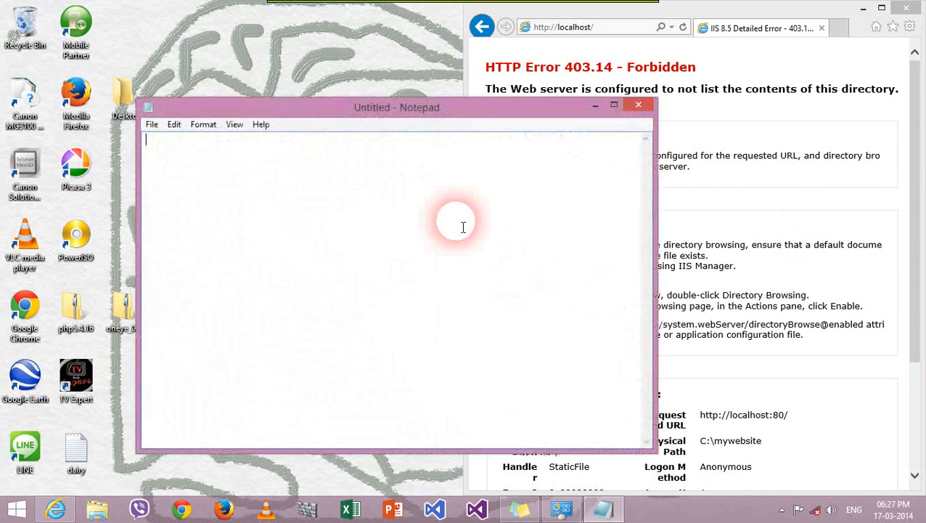
{"action": "type", "text": "<"}
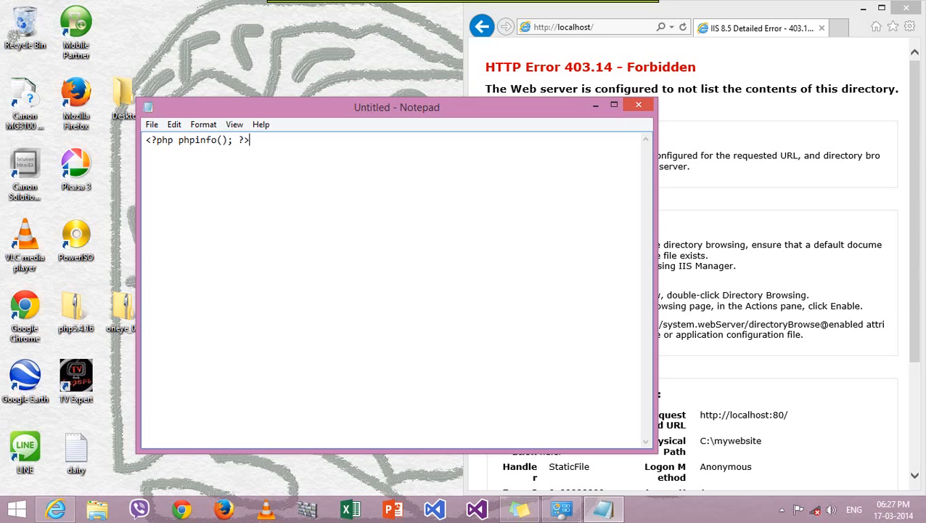
{"action": "left_click", "coordinate": [350, 190]}
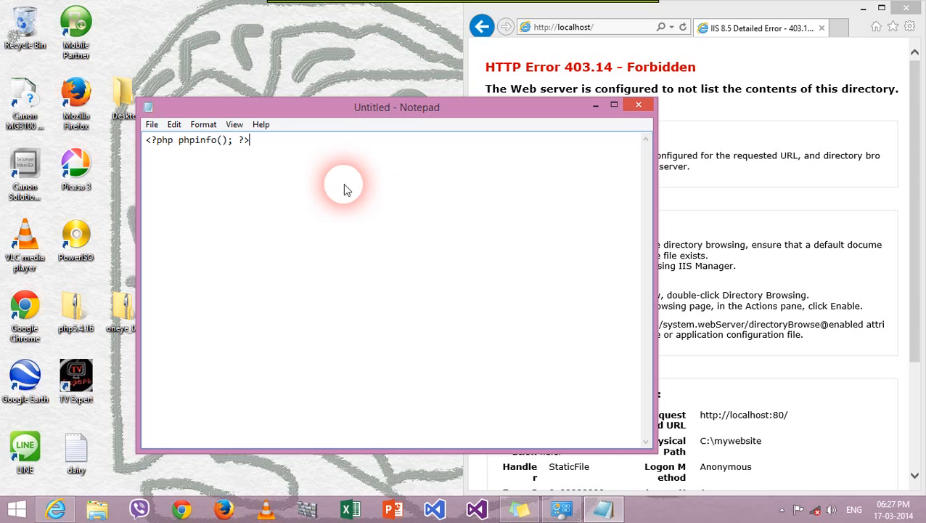
Step: Save the script as All Files C:\mywebsite\index.php, close Notepad, and refresh localhost
{"action": "key", "text": "ctrl+s"}
{"action": "left_click", "coordinate": [203, 283]}
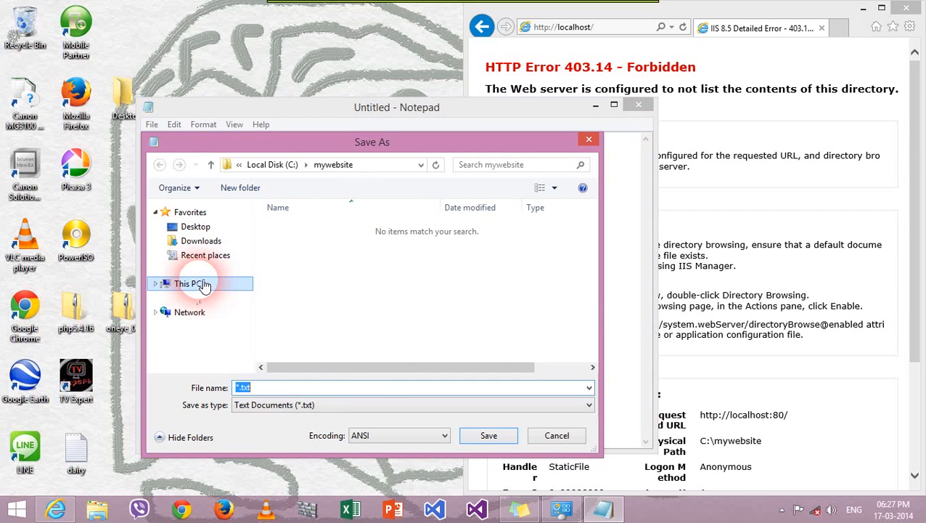
{"action": "left_click", "coordinate": [486, 313]}
{"action": "scroll", "coordinate": [465, 309], "scroll_direction": "down", "scroll_amount": 3}
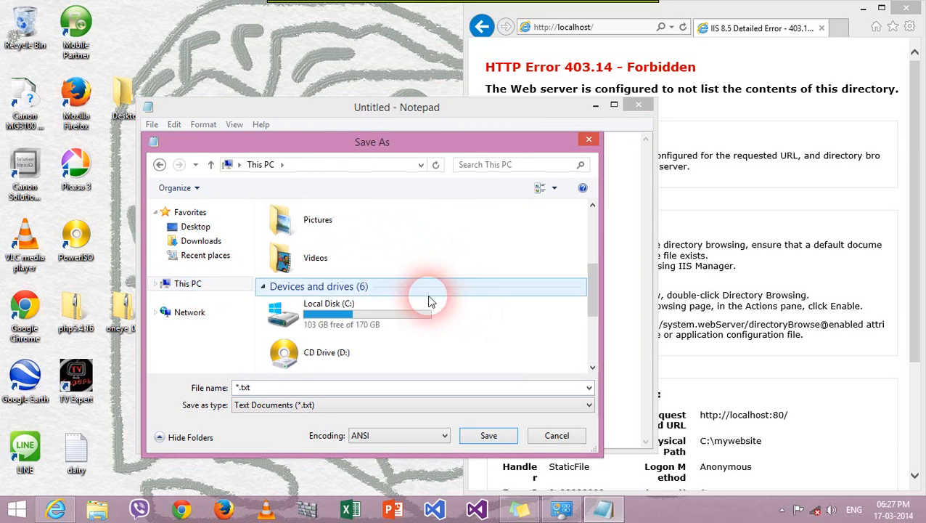
{"action": "double_click", "coordinate": [370, 315]}
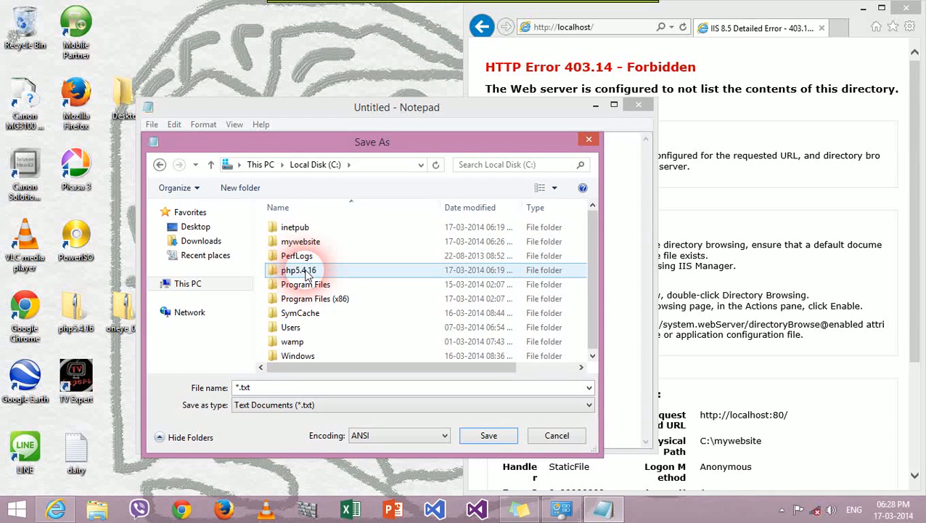
{"action": "double_click", "coordinate": [343, 242]}
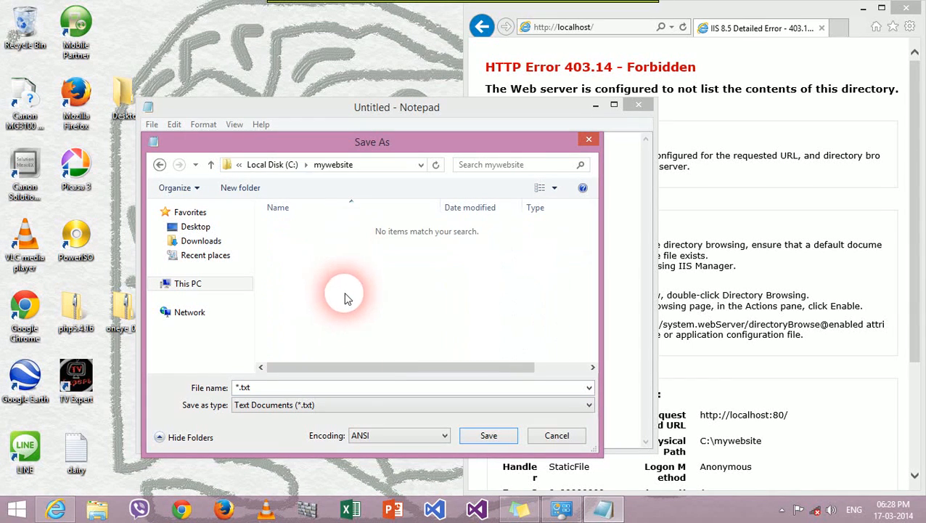
{"action": "type", "text": "index"}
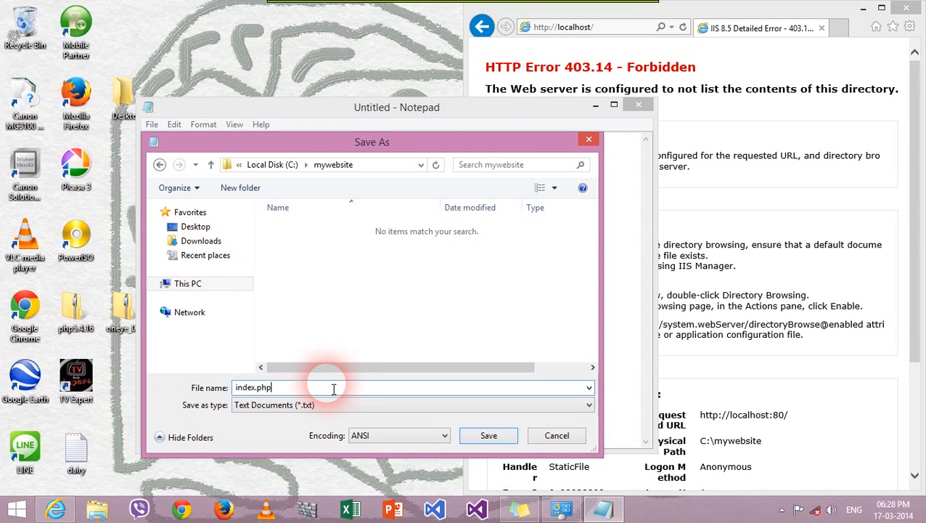
{"action": "type", "text": ".php"}
{"action": "left_click", "coordinate": [366, 404]}
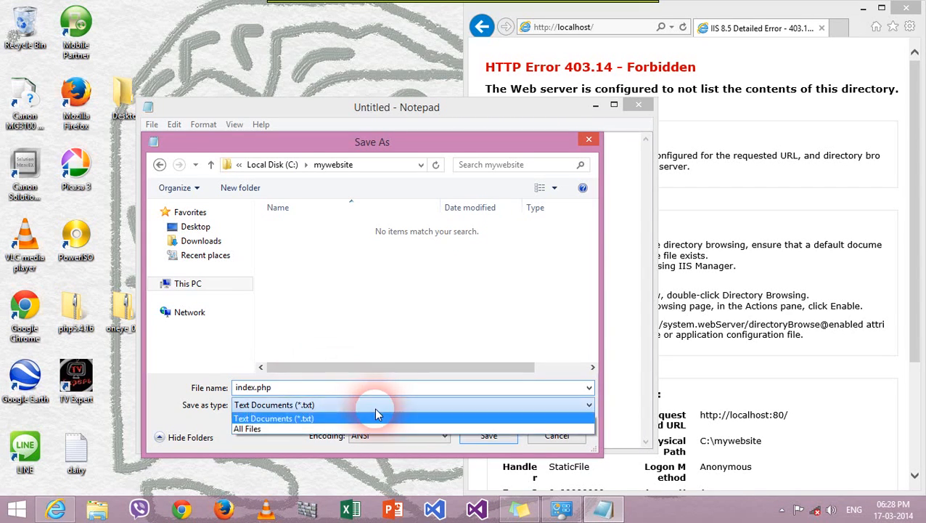
{"action": "left_click", "coordinate": [323, 425]}
{"action": "left_click", "coordinate": [488, 435]}
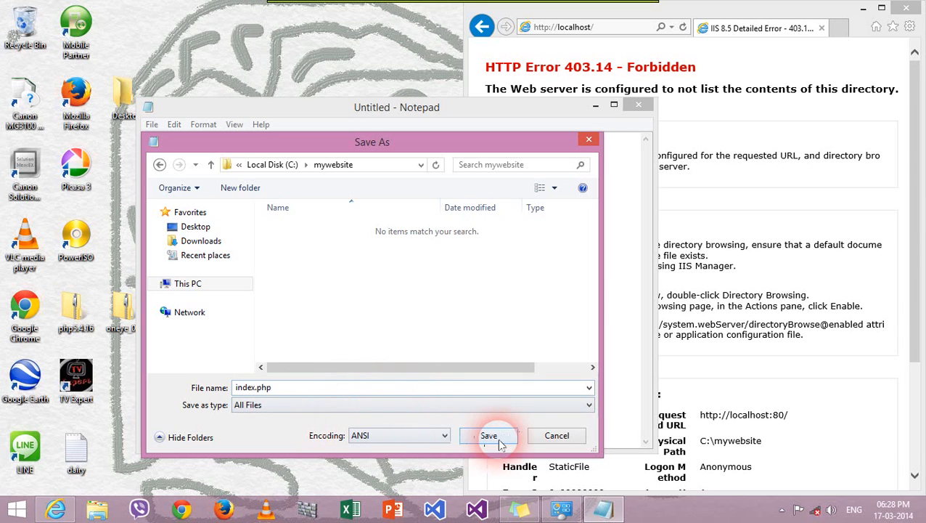
{"action": "left_click", "coordinate": [638, 104]}
{"action": "left_click", "coordinate": [682, 26]}
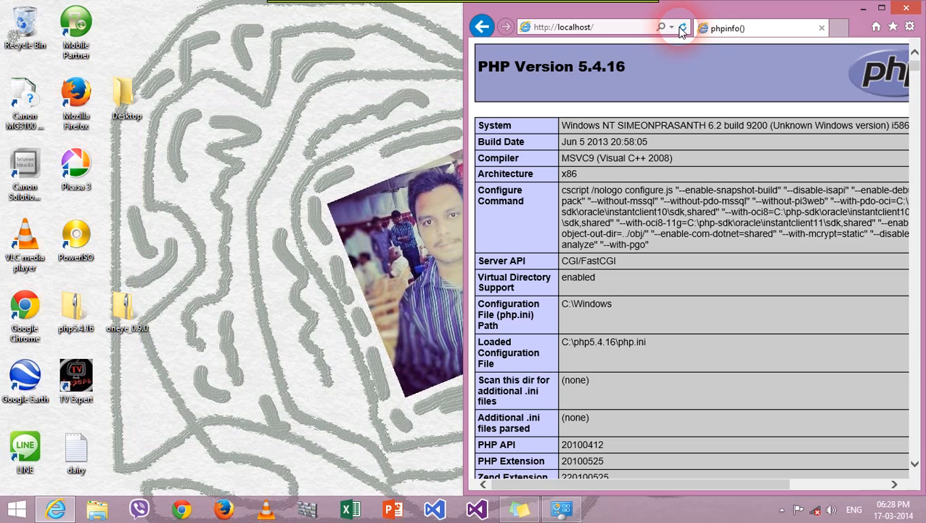
Step: Maximize the PHP Version 5.4.16 info page, then hide the browser and refresh the desktop
{"action": "left_click", "coordinate": [881, 7]}
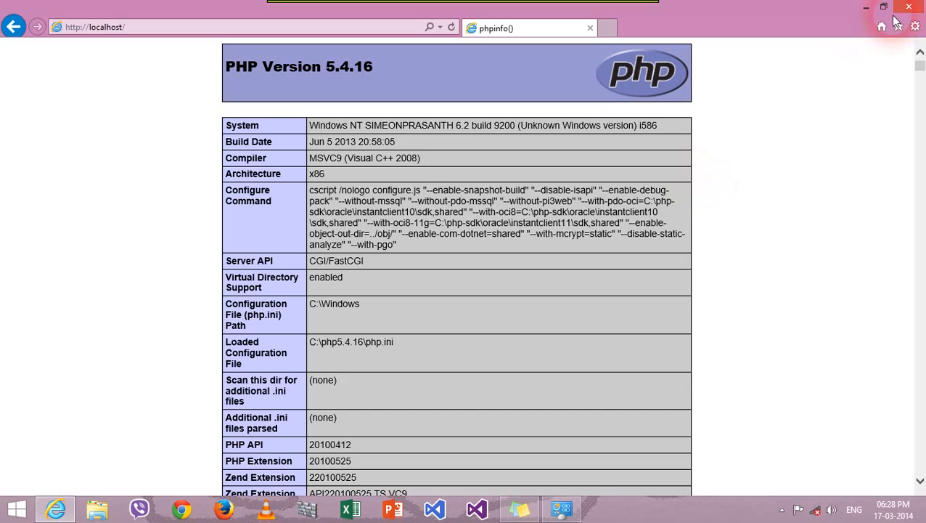
{"action": "key", "text": "super+d"}
{"action": "right_click", "coordinate": [510, 93]}
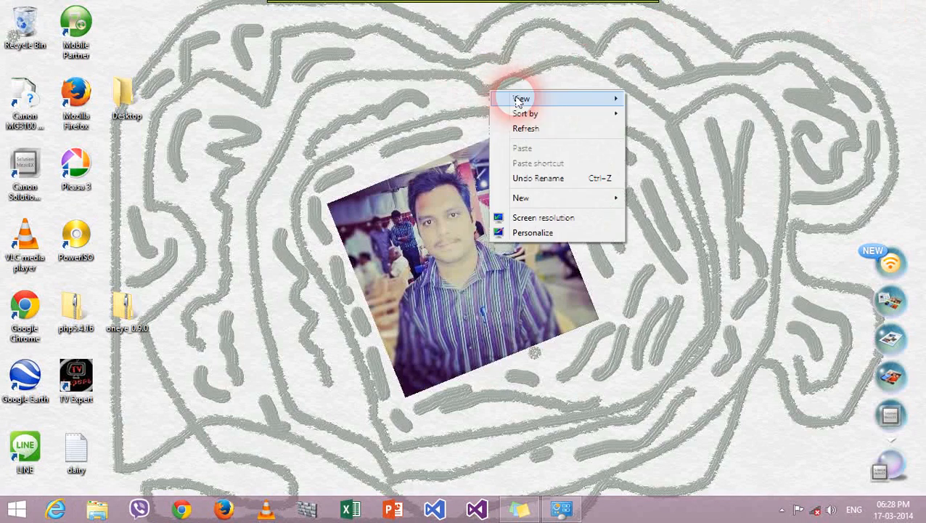
{"action": "left_click", "coordinate": [559, 128]}
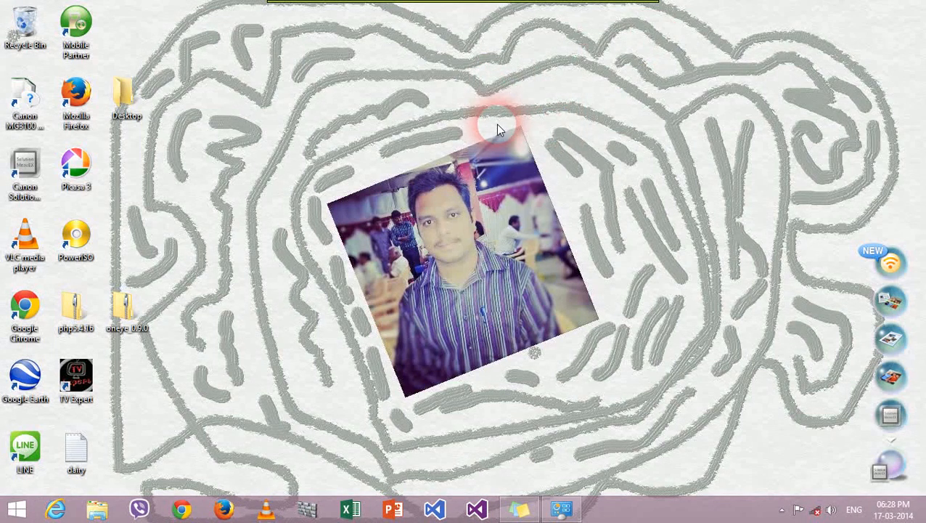
Step: Open Windows Firewall's allowed apps list under System and Security and unlock it for changes
{"action": "left_click", "coordinate": [561, 508]}
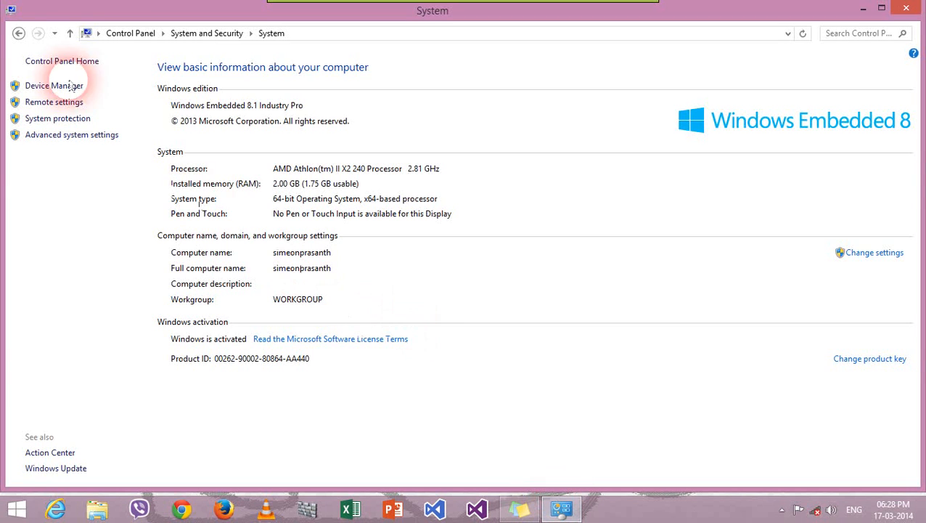
{"action": "left_click", "coordinate": [135, 33]}
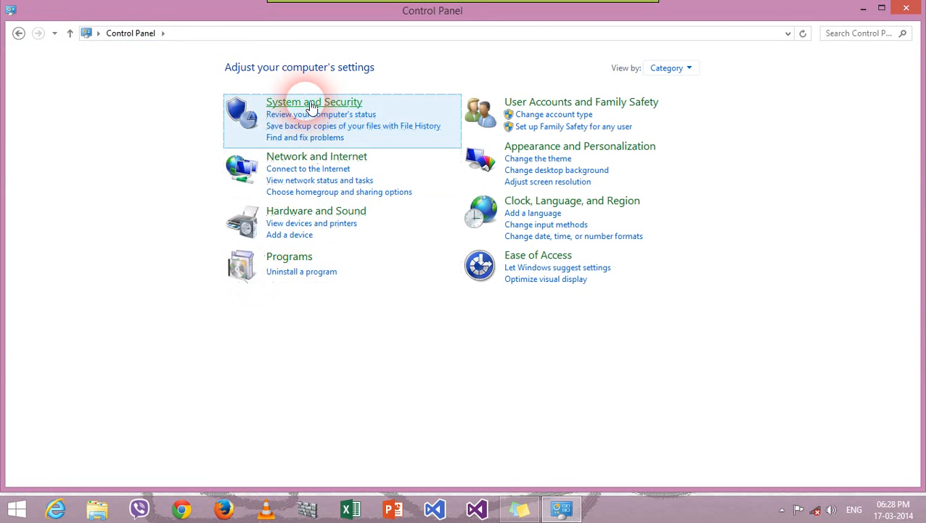
{"action": "left_click", "coordinate": [306, 102]}
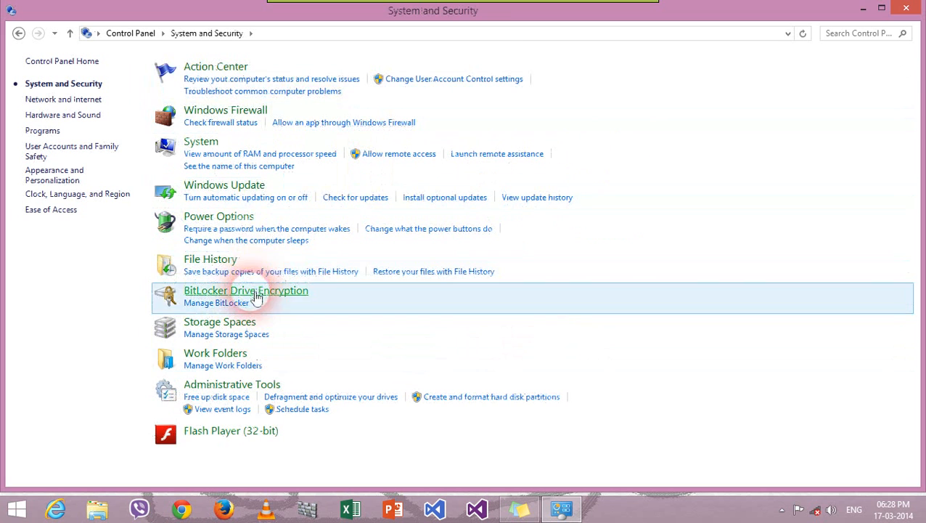
{"action": "left_click", "coordinate": [344, 125]}
{"action": "left_click", "coordinate": [628, 101]}
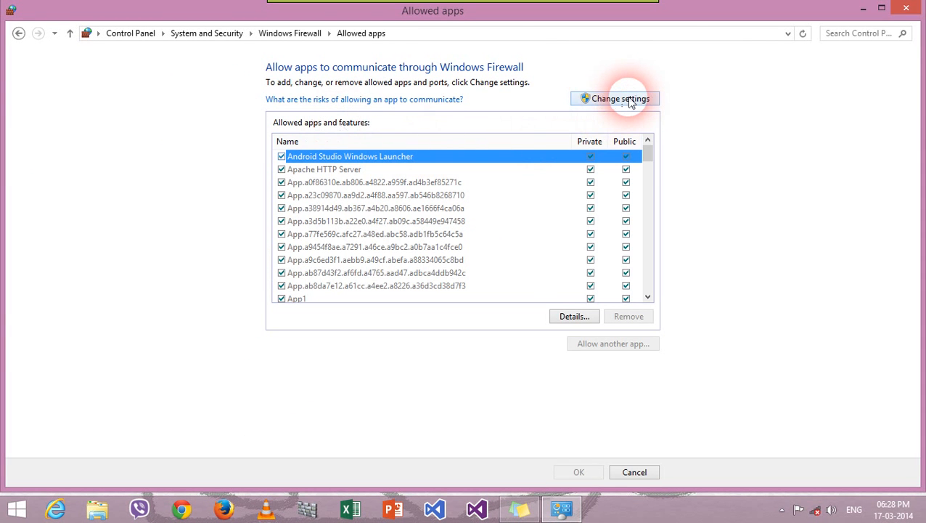
Step: Allow World Wide Web Services (HTTP) on private and public networks
{"action": "left_click_drag", "start_coordinate": [648, 153], "coordinate": [633, 307]}
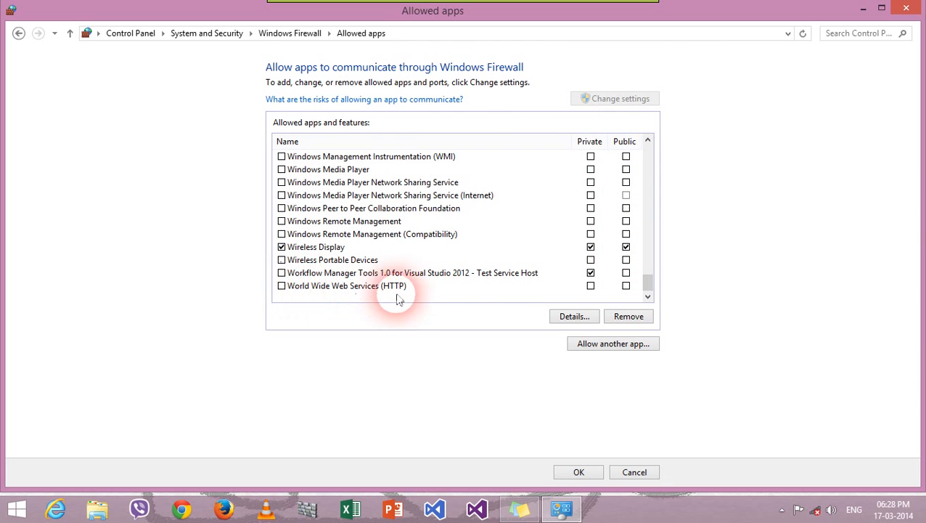
{"action": "left_click", "coordinate": [590, 285]}
{"action": "left_click", "coordinate": [625, 286]}
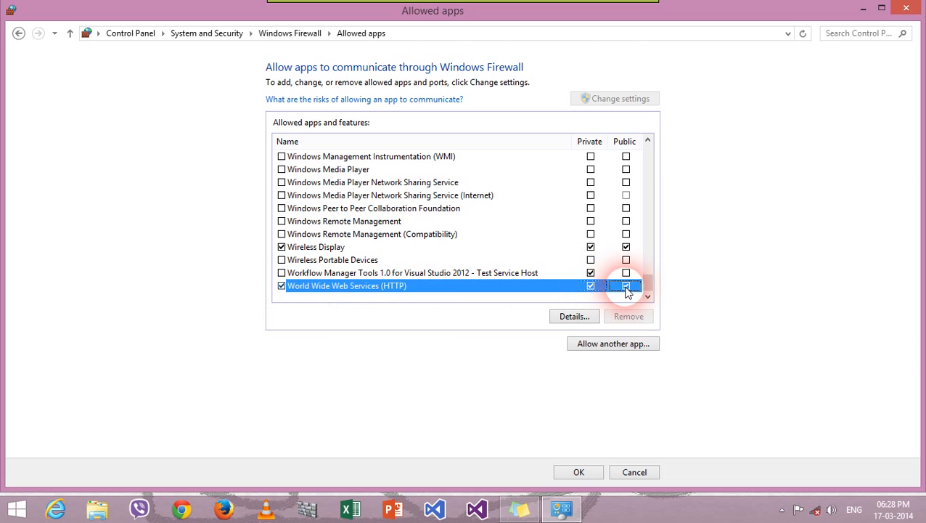
Step: Allow Secure World Wide Web Services (HTTPS) on private and public networks, save, and close Control Panel
{"action": "left_click", "coordinate": [647, 142]}
{"action": "left_click", "coordinate": [647, 141]}
{"action": "left_click", "coordinate": [647, 141]}
{"action": "left_click", "coordinate": [647, 141]}
{"action": "left_click", "coordinate": [647, 142]}
{"action": "left_click", "coordinate": [648, 142]}
{"action": "left_click", "coordinate": [649, 141]}
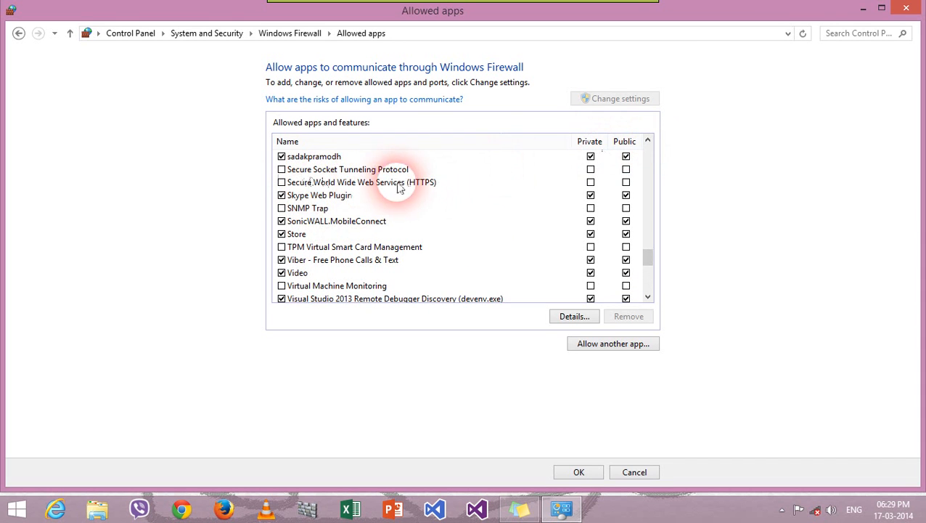
{"action": "left_click", "coordinate": [590, 182]}
{"action": "left_click", "coordinate": [624, 184]}
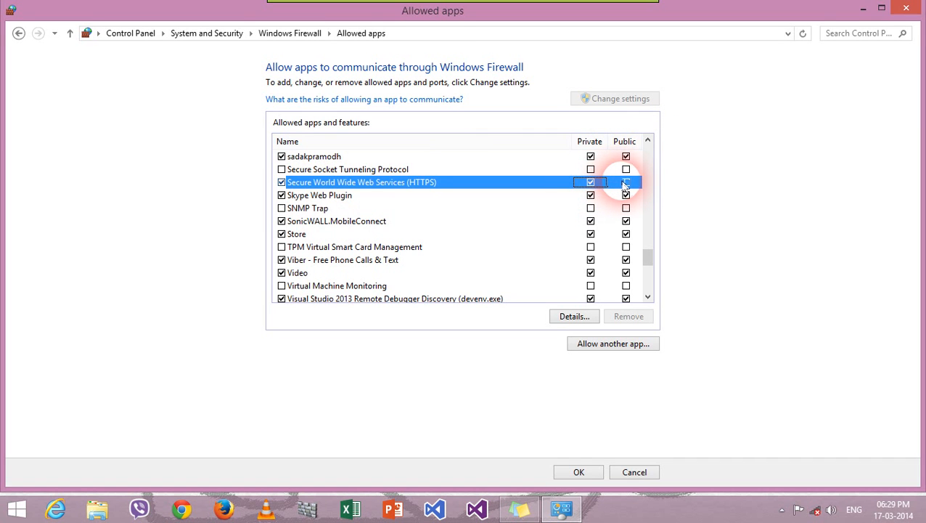
{"action": "left_click", "coordinate": [581, 470]}
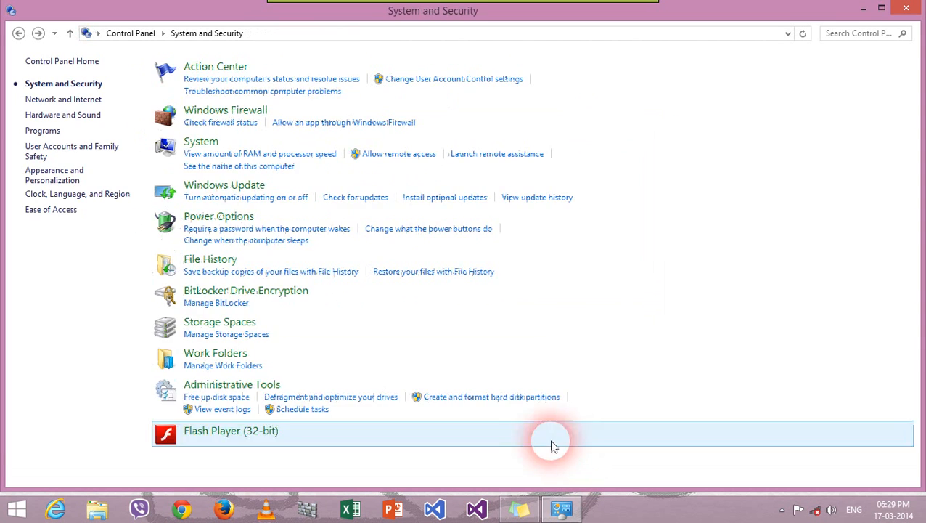
{"action": "left_click", "coordinate": [905, 9]}
Step: Refresh the desktop twice, then select the oneye_0.9.0 zip and bring up its actions
{"action": "right_click", "coordinate": [587, 62]}
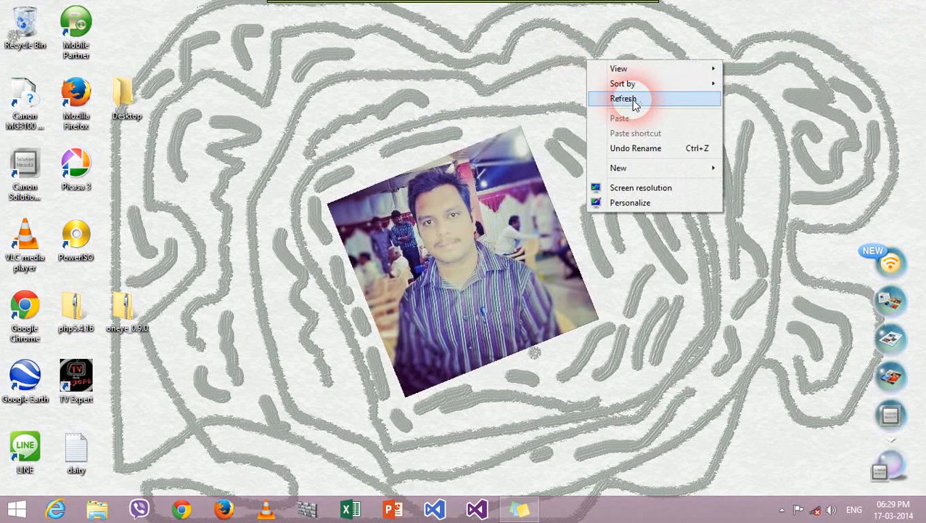
{"action": "left_click", "coordinate": [630, 98]}
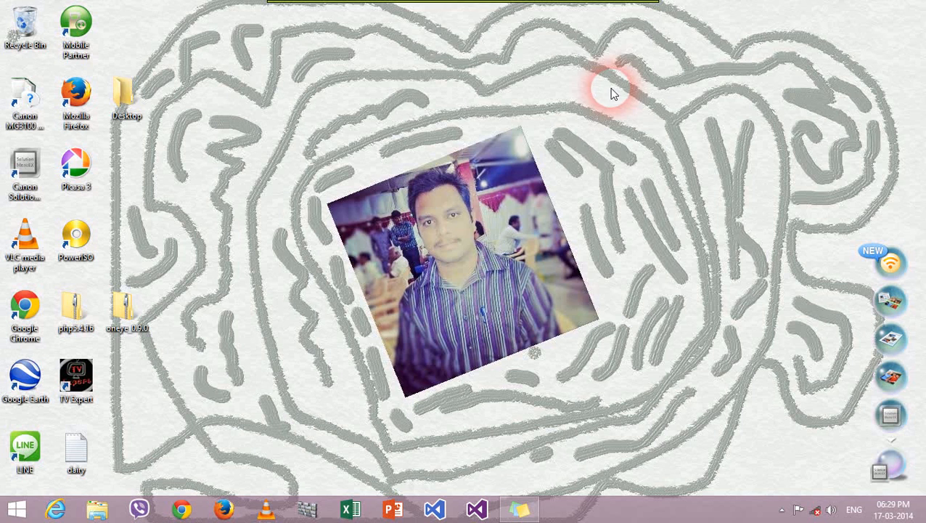
{"action": "right_click", "coordinate": [793, 34]}
{"action": "left_click", "coordinate": [822, 68]}
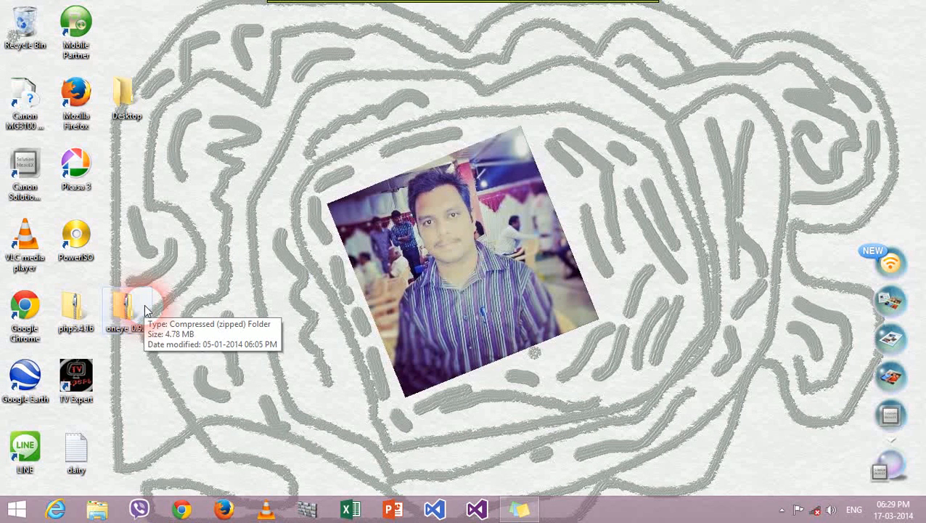
{"action": "left_click", "coordinate": [145, 310]}
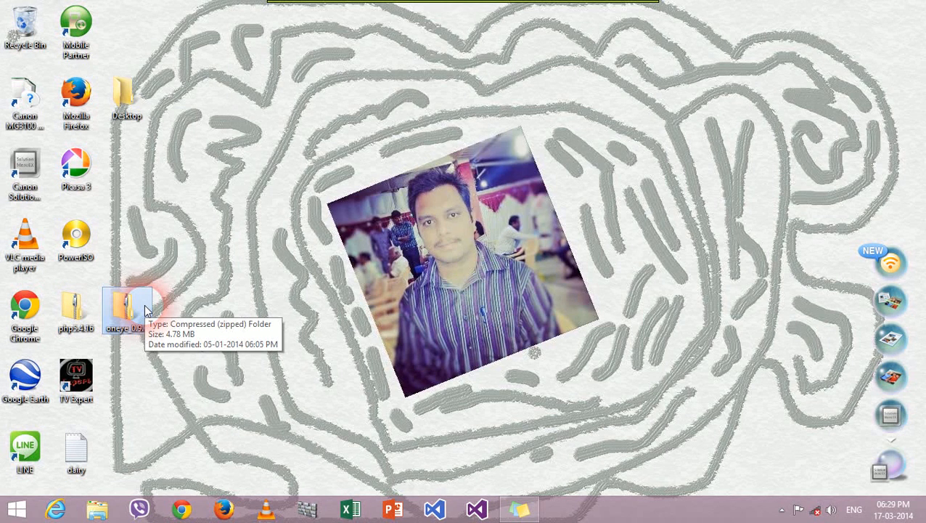
{"action": "right_click", "coordinate": [145, 311]}
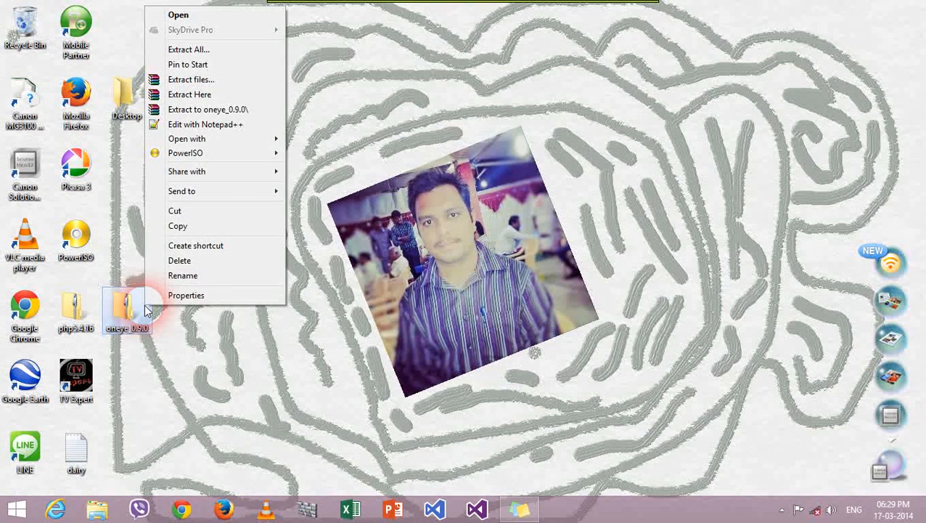
Step: Copy the oneye_0.9.0 zip and paste it into C:\mywebsite
{"action": "left_click", "coordinate": [205, 232]}
{"action": "left_click", "coordinate": [97, 508]}
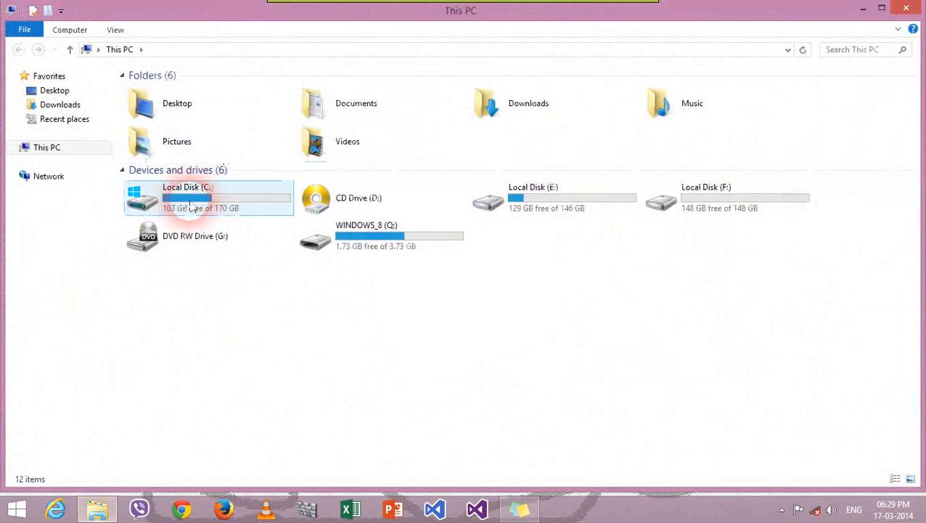
{"action": "double_click", "coordinate": [190, 207]}
{"action": "left_click", "coordinate": [199, 107]}
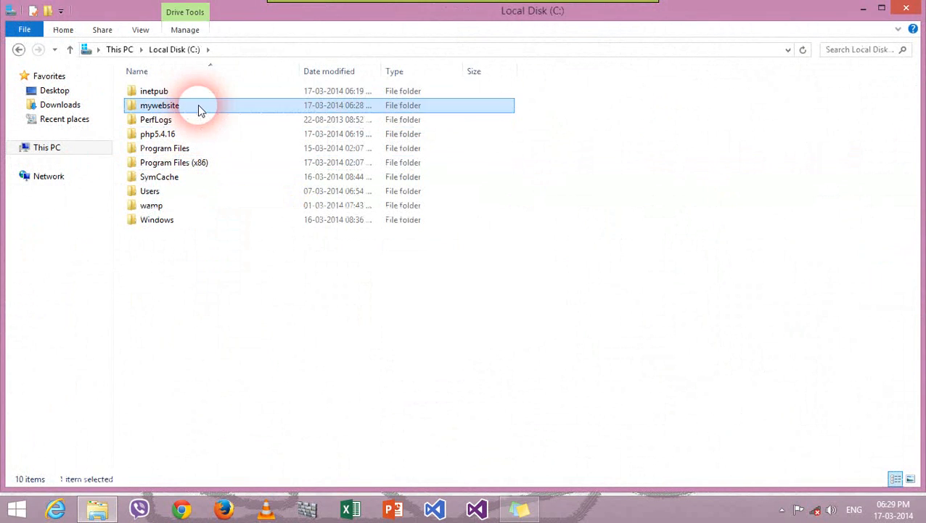
{"action": "double_click", "coordinate": [199, 108]}
{"action": "right_click", "coordinate": [221, 258]}
{"action": "left_click", "coordinate": [277, 351]}
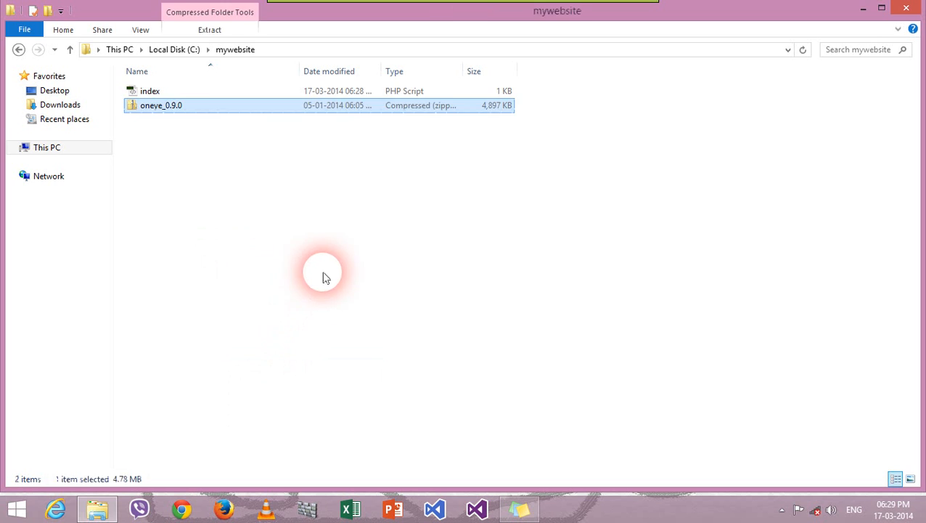
Step: Extract the zip in C:\mywebsite into an oneye_0.9.0 folder
{"action": "left_click", "coordinate": [320, 280]}
{"action": "left_click", "coordinate": [186, 108]}
{"action": "right_click", "coordinate": [185, 108]}
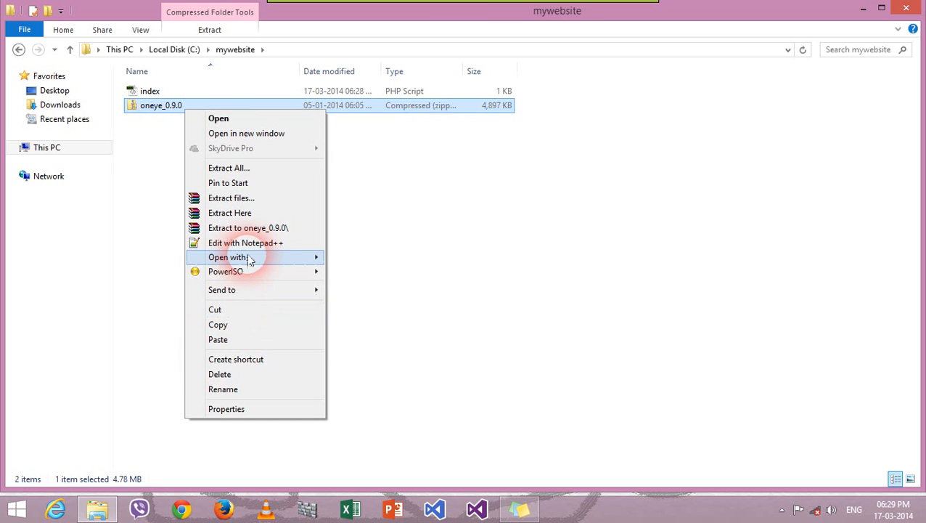
{"action": "left_click", "coordinate": [268, 227]}
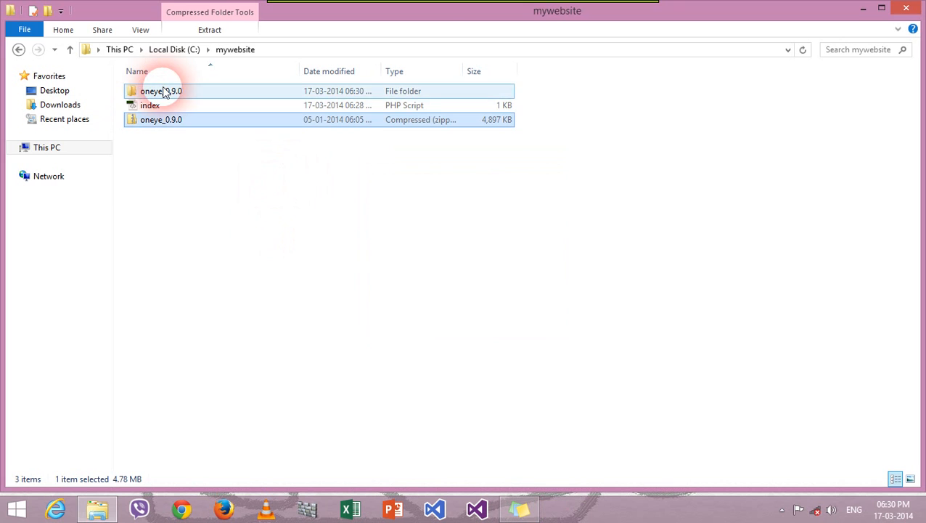
Step: Open oneye_0.9.0\oneye and copy the 'oneye_0.9.0\oneye' part of its address-bar path
{"action": "double_click", "coordinate": [164, 92]}
{"action": "double_click", "coordinate": [163, 90]}
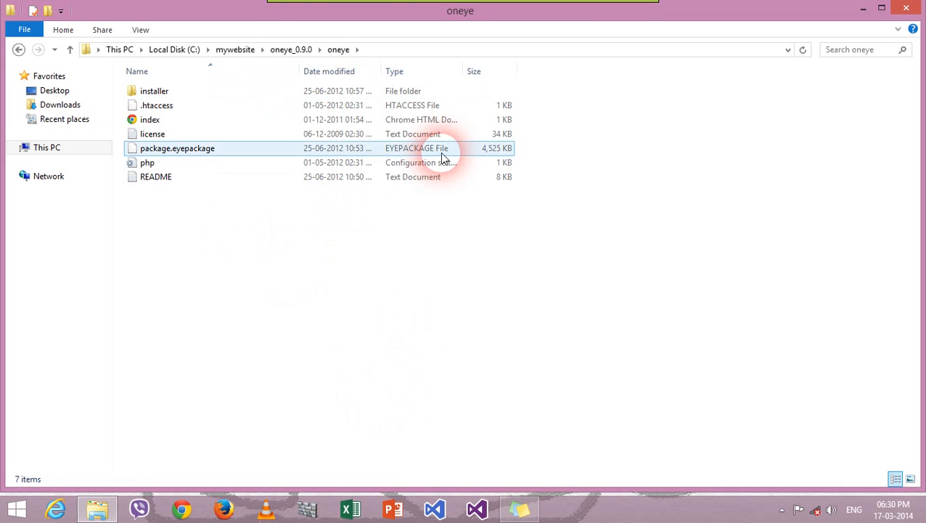
{"action": "left_click", "coordinate": [310, 54]}
{"action": "left_click", "coordinate": [295, 56]}
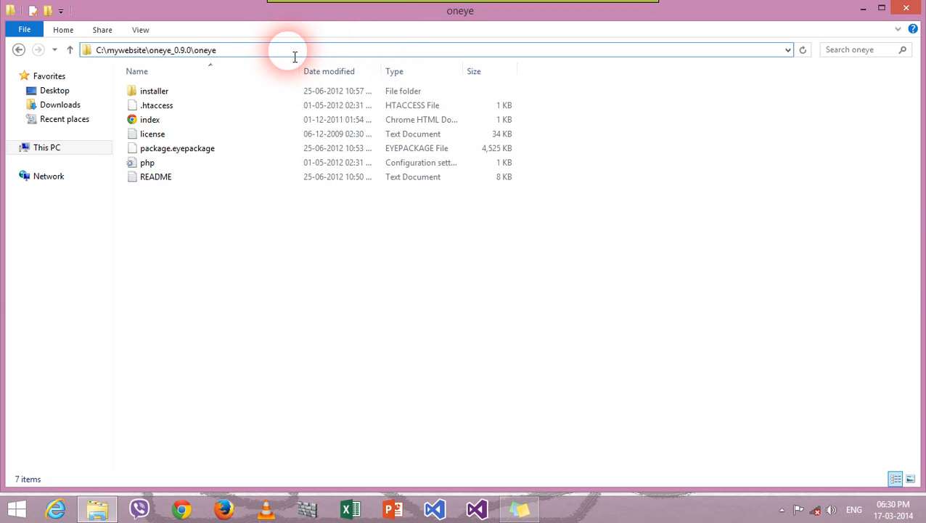
{"action": "left_click_drag", "start_coordinate": [295, 57], "coordinate": [166, 57]}
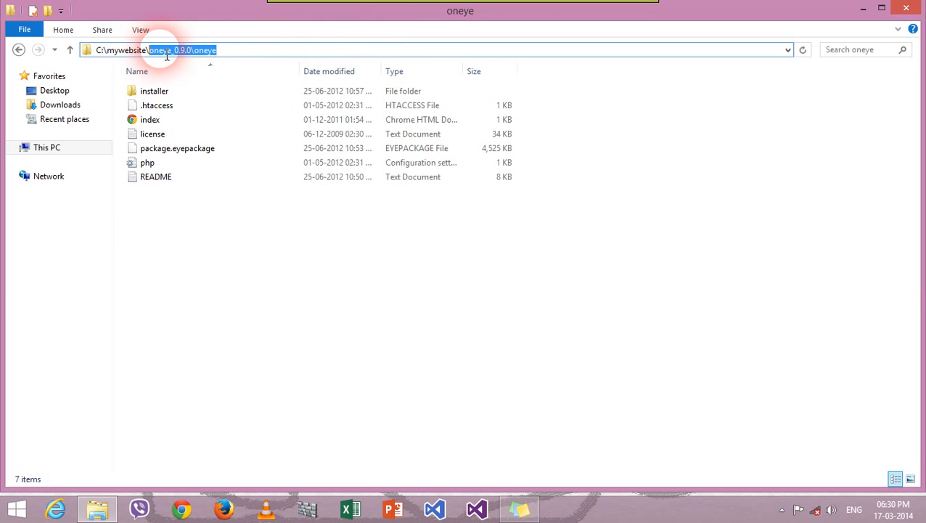
{"action": "right_click", "coordinate": [165, 57]}
{"action": "left_click", "coordinate": [206, 93]}
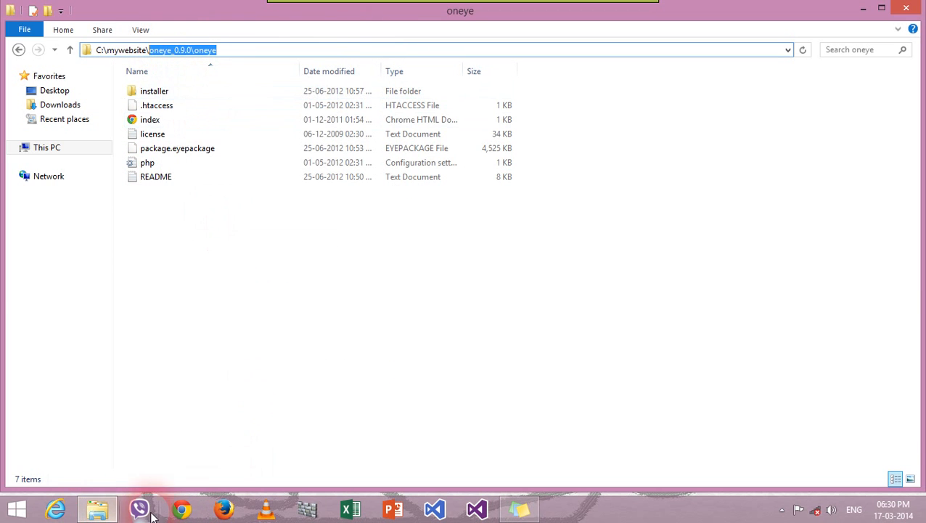
{"action": "left_click", "coordinate": [56, 508]}
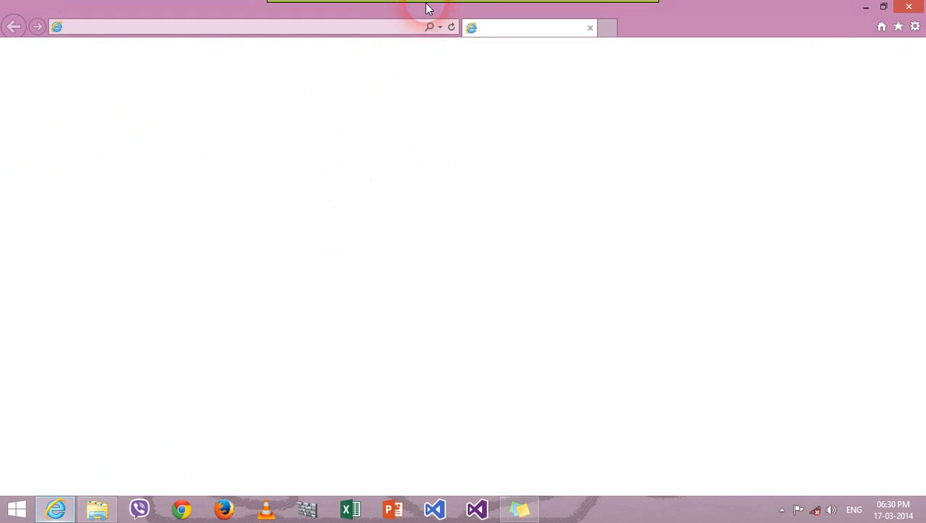
Step: Browse to 127.0.0.1/oneye_0.9.0/oneye using the pasted path to load the eyeOS installer
{"action": "left_click", "coordinate": [364, 28]}
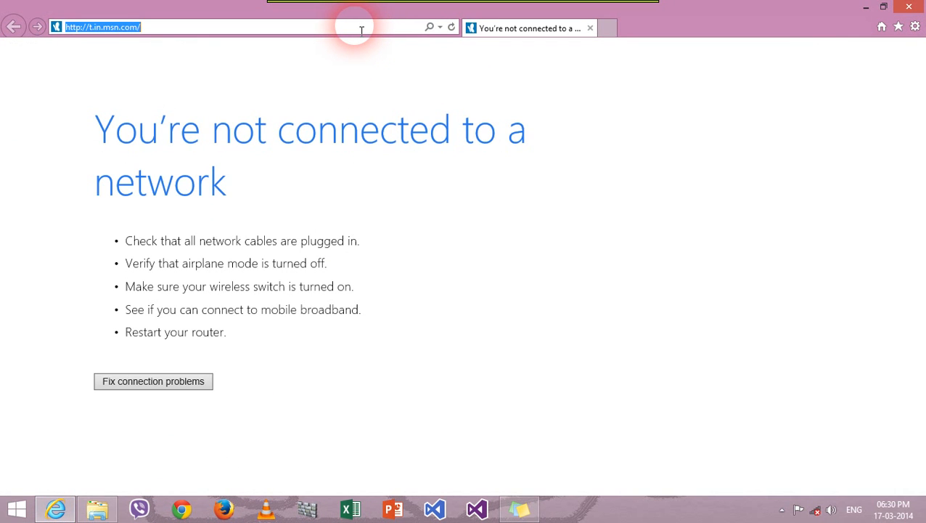
{"action": "type", "text": "127"}
{"action": "key", "text": "Right"}
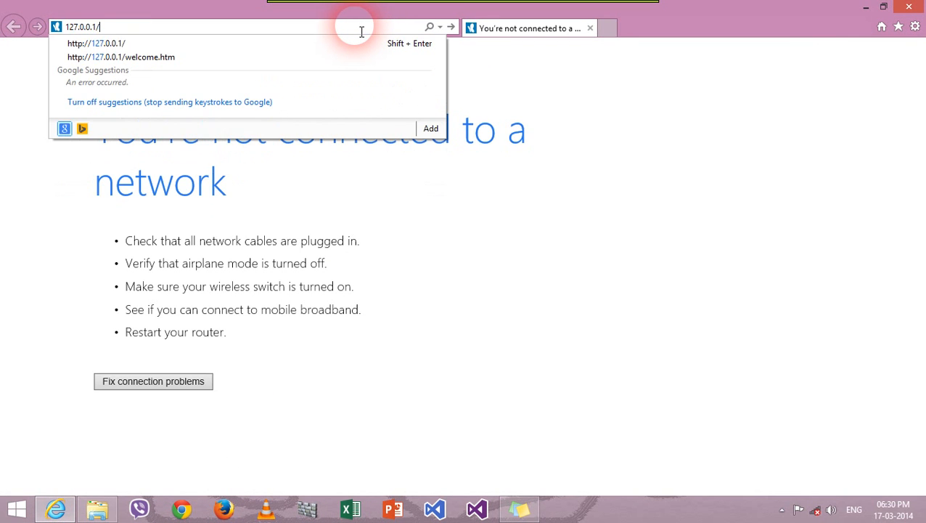
{"action": "key", "text": "ctrl+v"}
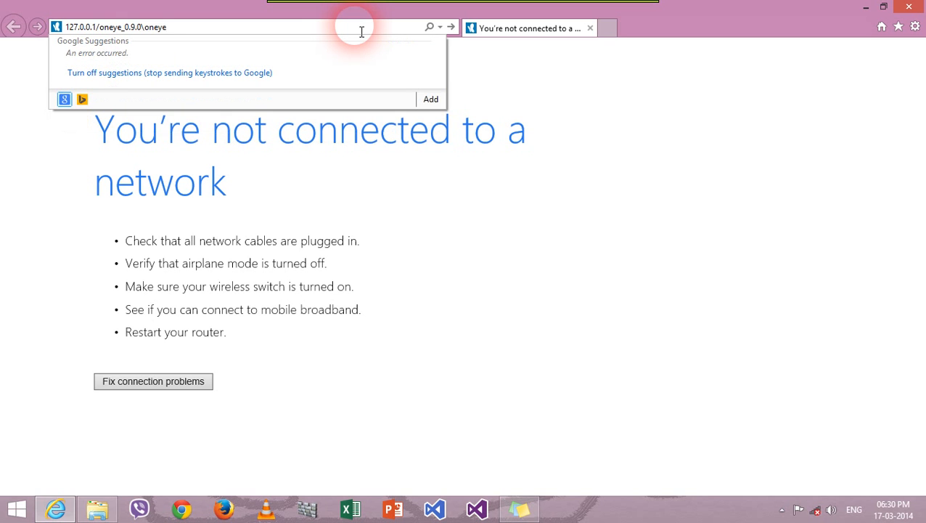
{"action": "key", "text": "Return"}
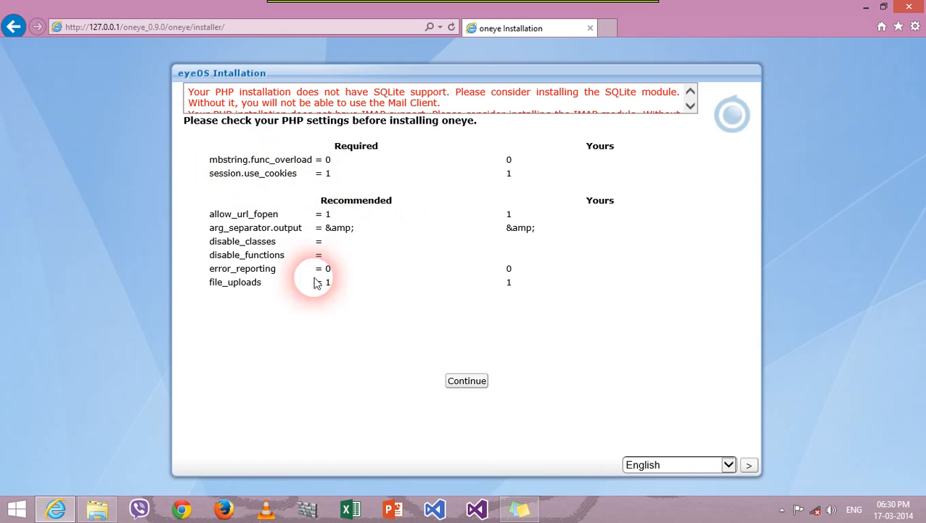
Step: Continue the eyeOS installer past its PHP settings check
{"action": "left_click", "coordinate": [479, 383]}
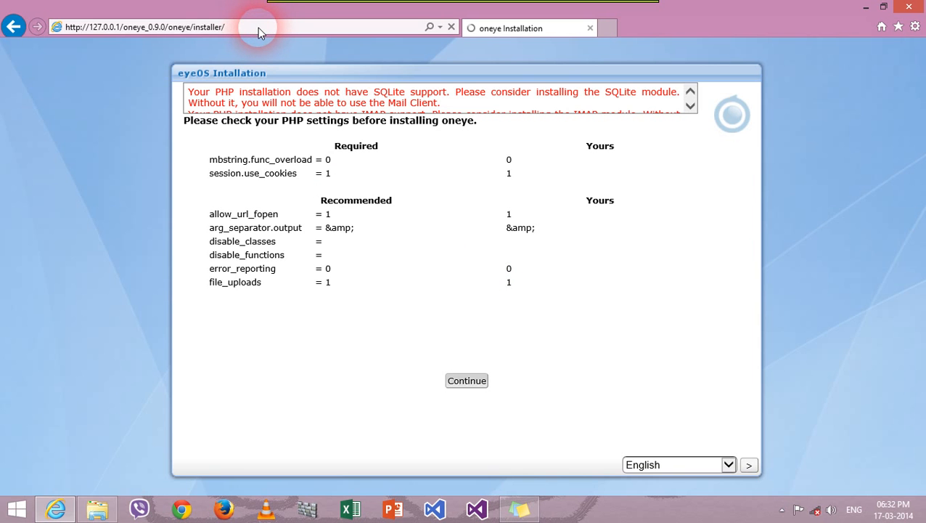
Step: Snap Internet Explorer to the right half and the oneye folder window to the left half
{"action": "left_click_drag", "start_coordinate": [684, 21], "coordinate": [925, 69]}
{"action": "left_click_drag", "start_coordinate": [224, 21], "coordinate": [923, 144]}
{"action": "left_click_drag", "start_coordinate": [765, 25], "coordinate": [923, 153]}
{"action": "right_click", "coordinate": [258, 296]}
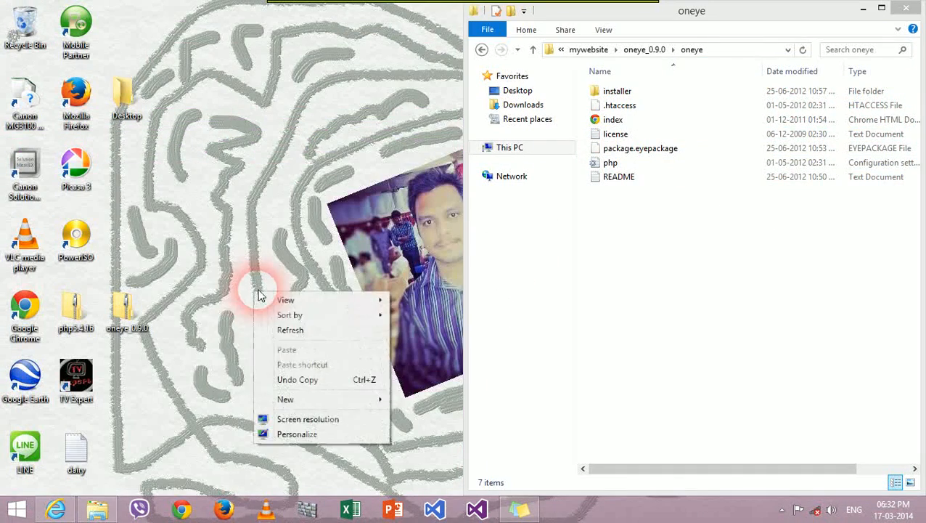
{"action": "left_click", "coordinate": [289, 329]}
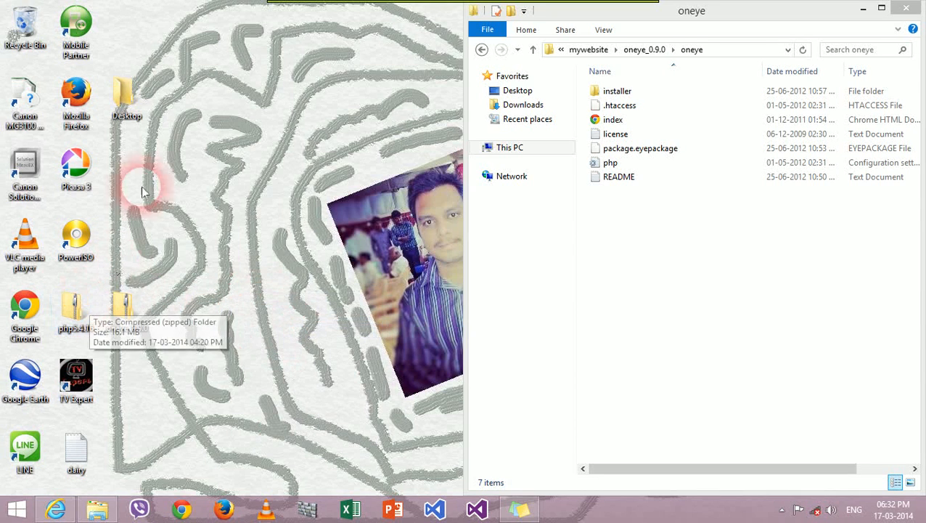
{"action": "left_click", "coordinate": [101, 511]}
{"action": "left_click_drag", "start_coordinate": [709, 18], "coordinate": [5, 273]}
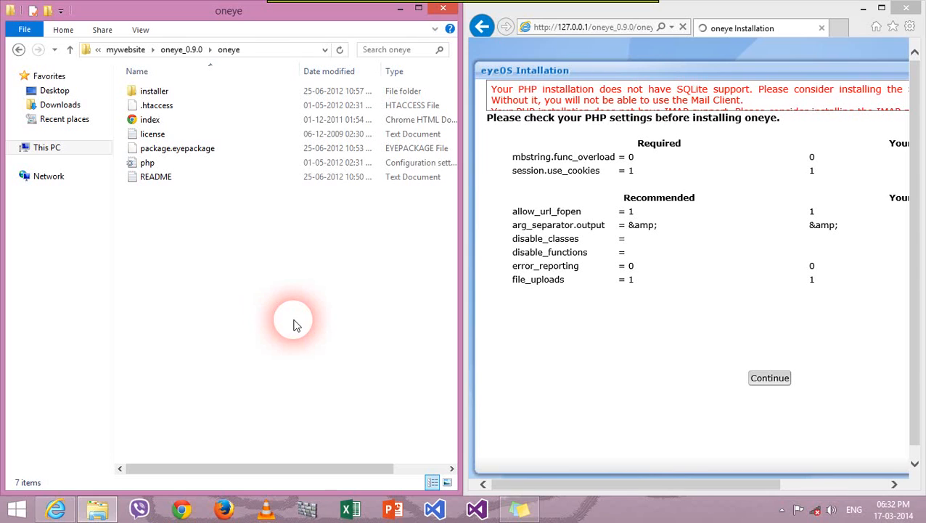
Step: Refresh the oneye folder listing, then open the education (N:) drive from This PC
{"action": "right_click", "coordinate": [278, 321]}
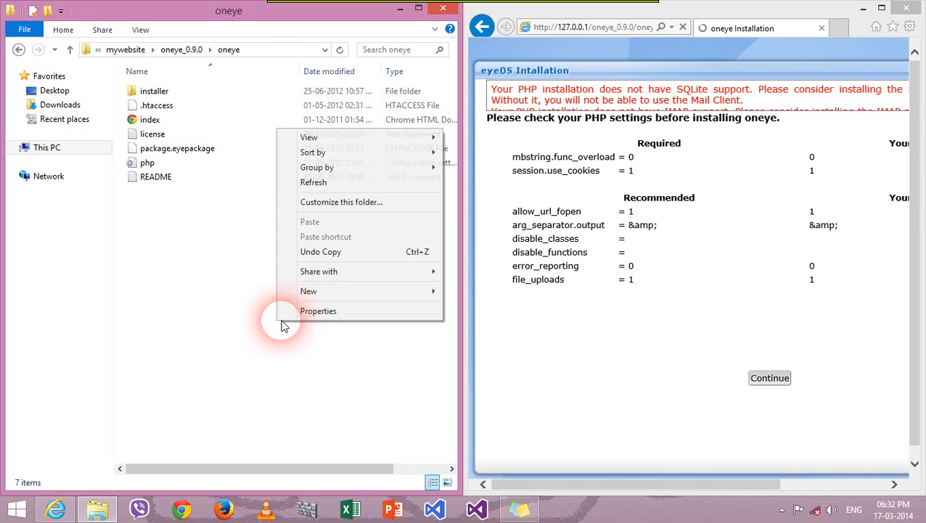
{"action": "left_click", "coordinate": [313, 183]}
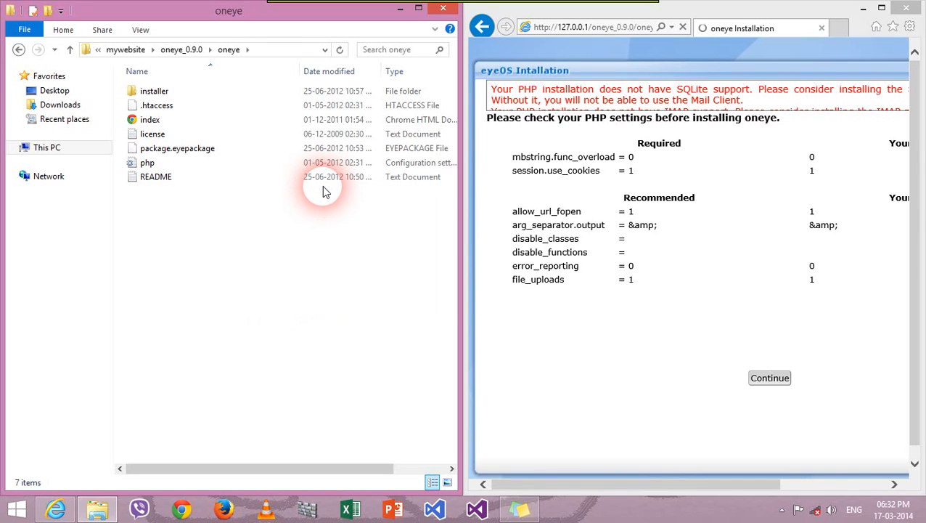
{"action": "left_click", "coordinate": [54, 149]}
{"action": "scroll", "coordinate": [363, 249], "scroll_direction": "down", "scroll_amount": 2}
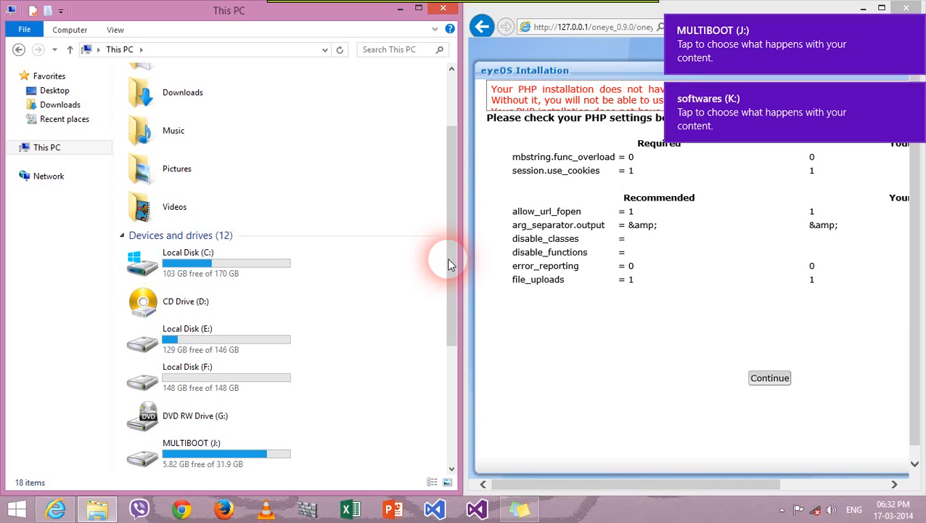
{"action": "scroll", "coordinate": [446, 257], "scroll_direction": "down", "scroll_amount": 3}
{"action": "scroll", "coordinate": [444, 305], "scroll_direction": "down", "scroll_amount": 3}
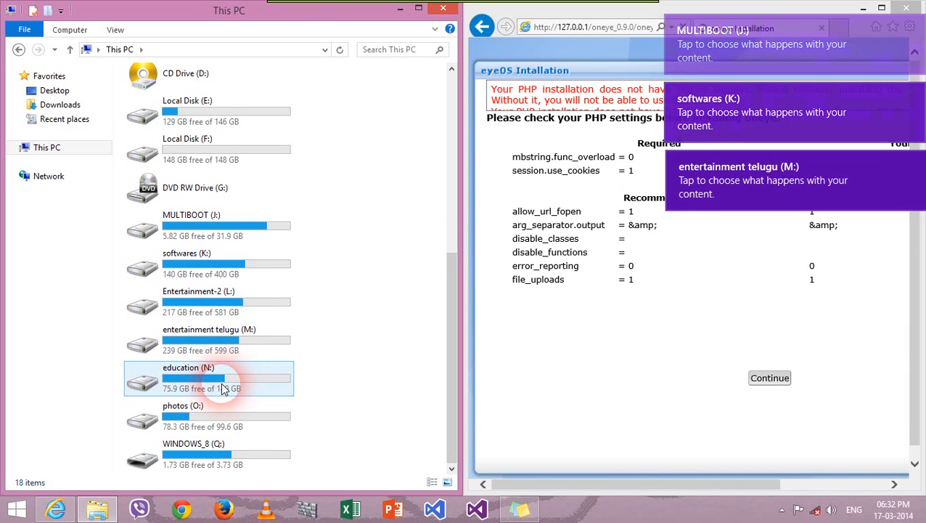
{"action": "double_click", "coordinate": [229, 374]}
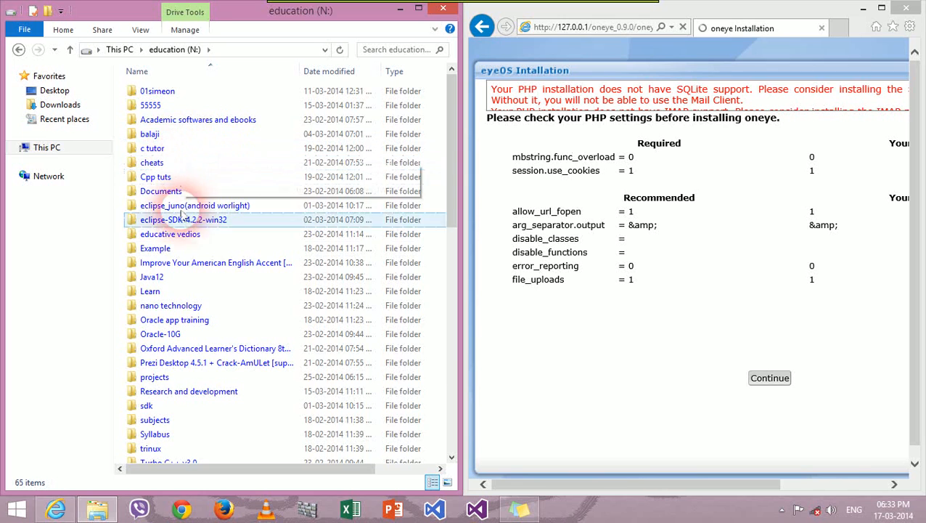
Step: Copy onecloud.tar from N:\projects\projects and snap the window to the right half
{"action": "double_click", "coordinate": [178, 377]}
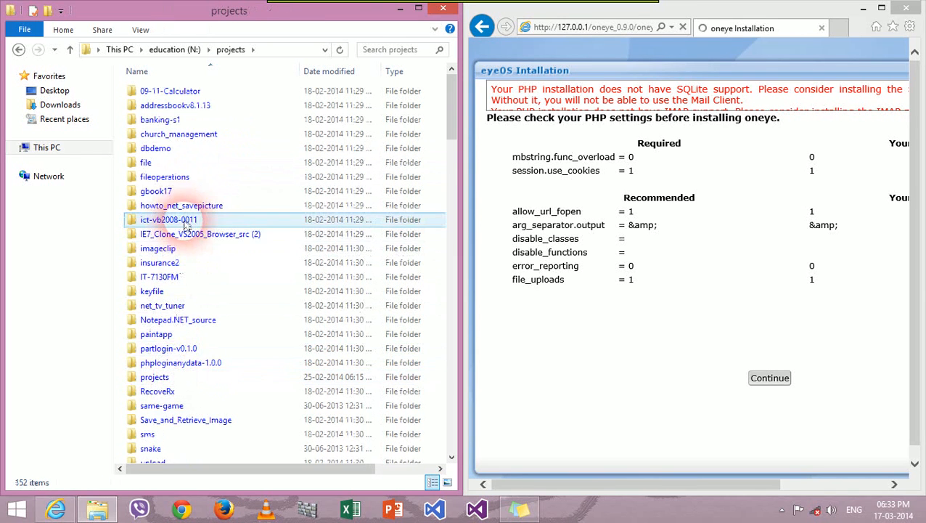
{"action": "scroll", "coordinate": [185, 254], "scroll_direction": "down", "scroll_amount": 4}
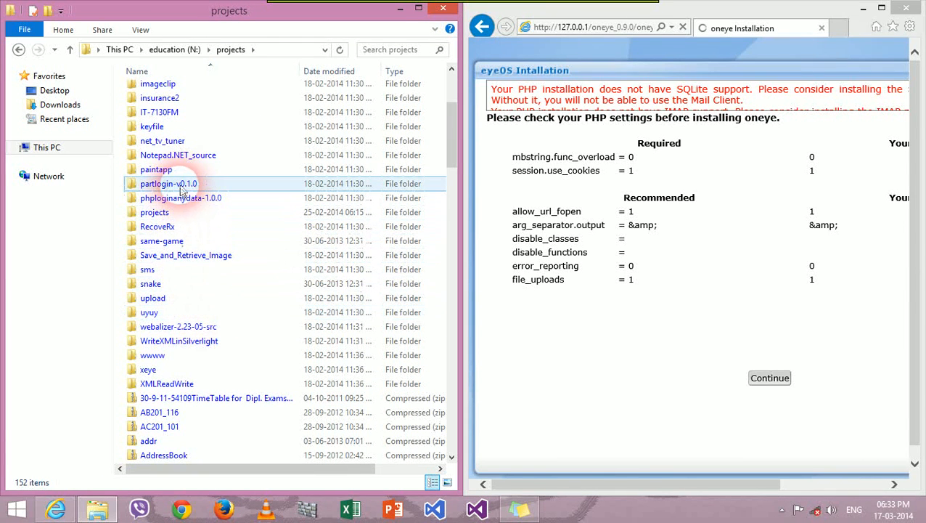
{"action": "left_click", "coordinate": [184, 213]}
{"action": "double_click", "coordinate": [185, 213]}
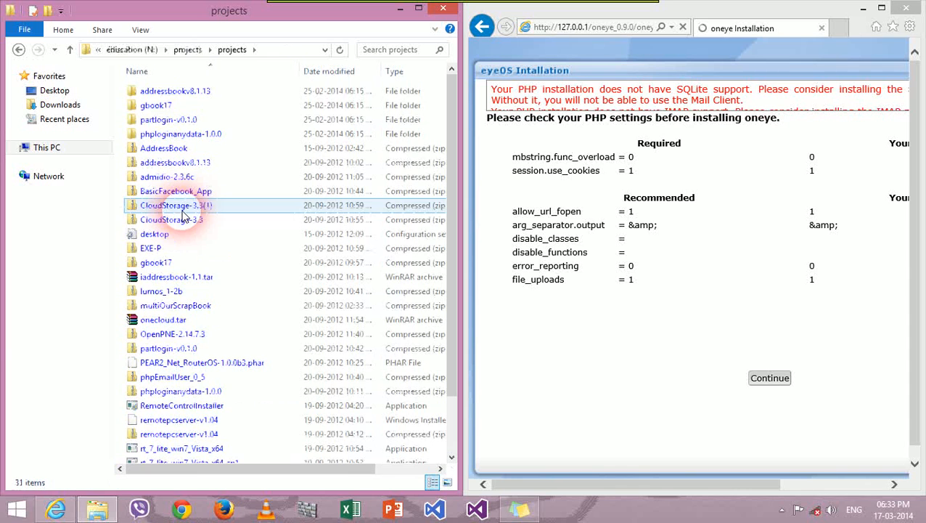
{"action": "right_click", "coordinate": [217, 320]}
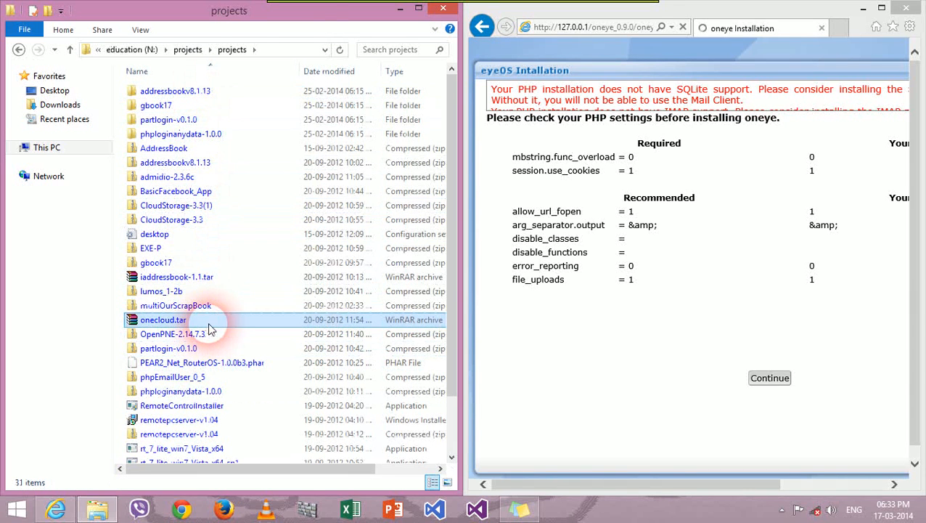
{"action": "left_click", "coordinate": [245, 247]}
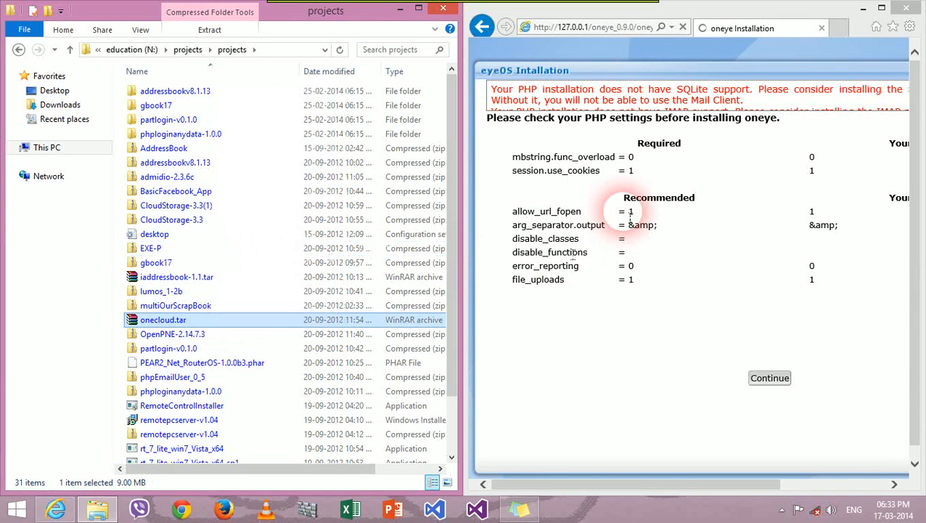
{"action": "left_click_drag", "start_coordinate": [311, 13], "coordinate": [367, 206]}
{"action": "left_click_drag", "start_coordinate": [150, 206], "coordinate": [925, 240]}
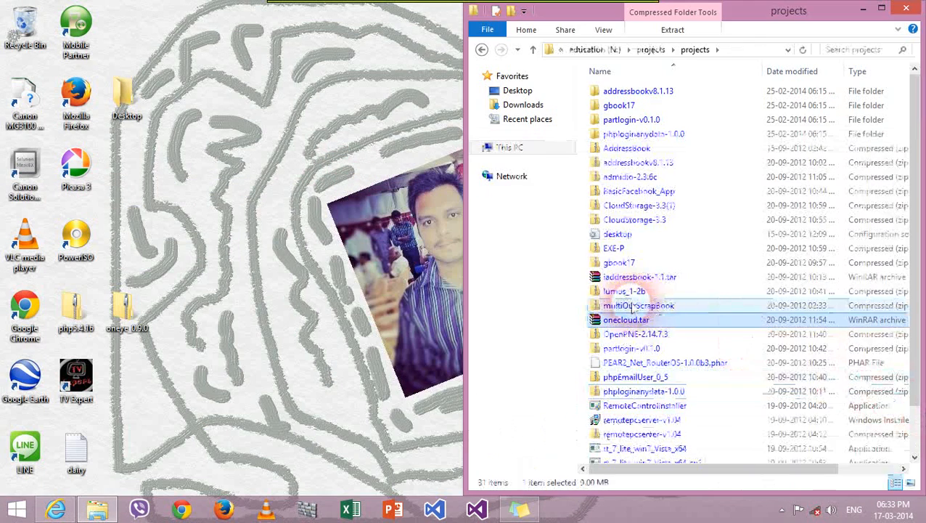
Step: Paste the copied onecloud.tar into C:\mywebsite
{"action": "left_click", "coordinate": [508, 148]}
{"action": "left_click", "coordinate": [648, 130]}
{"action": "double_click", "coordinate": [648, 131]}
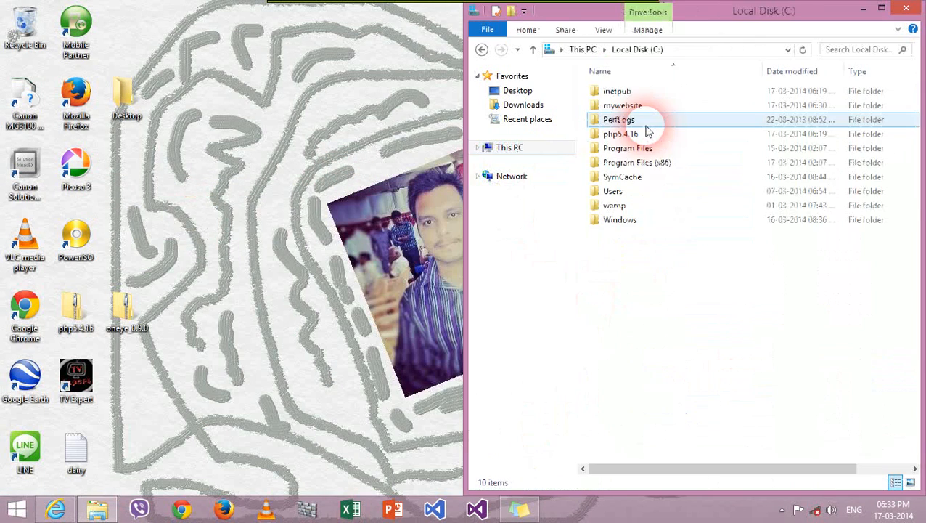
{"action": "double_click", "coordinate": [640, 114]}
{"action": "right_click", "coordinate": [663, 242]}
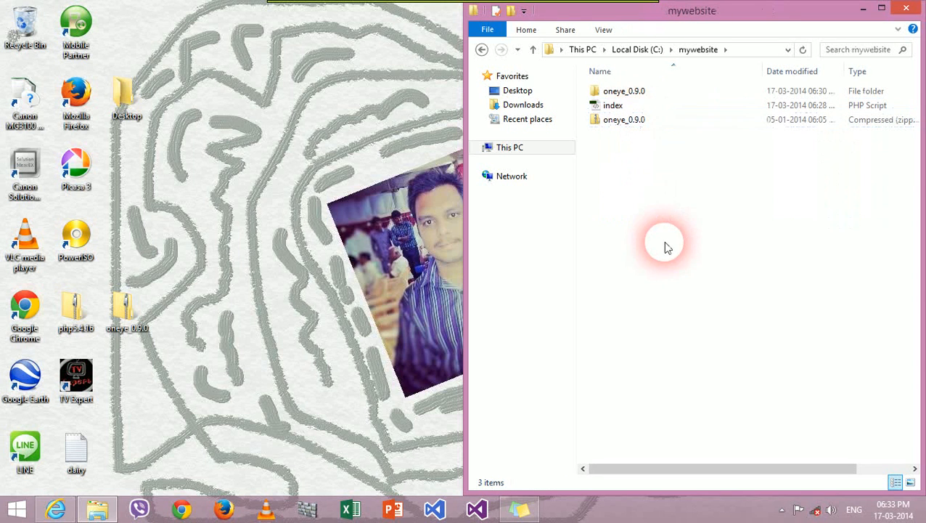
{"action": "left_click", "coordinate": [694, 328]}
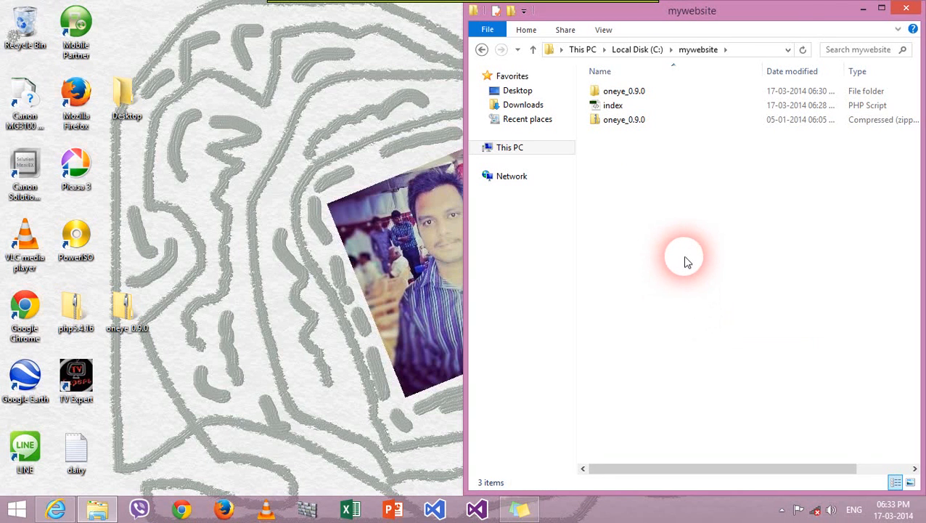
Step: Try Extract Here on onecloud.tar and dismiss the WinRAR 'No archives found' warnings
{"action": "left_click", "coordinate": [632, 121]}
{"action": "right_click", "coordinate": [631, 122]}
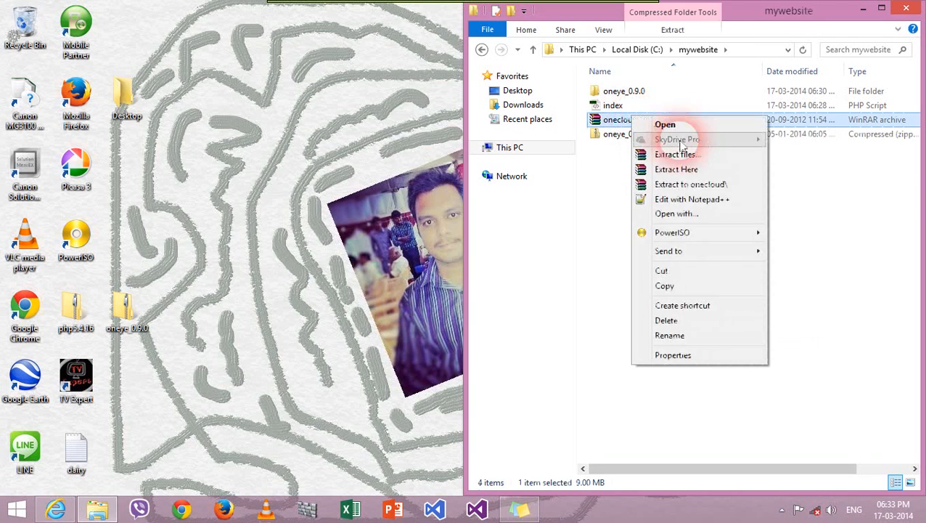
{"action": "left_click", "coordinate": [690, 171]}
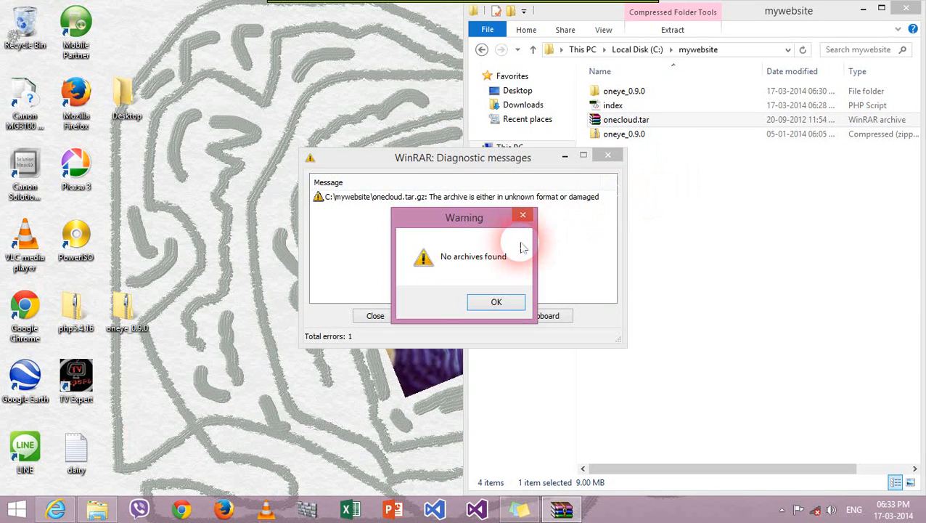
{"action": "left_click", "coordinate": [523, 216]}
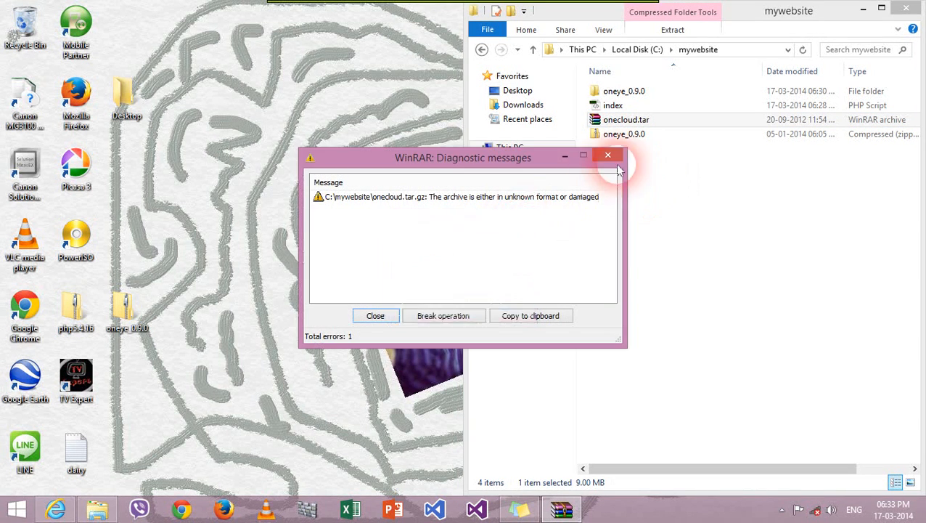
{"action": "left_click", "coordinate": [607, 155]}
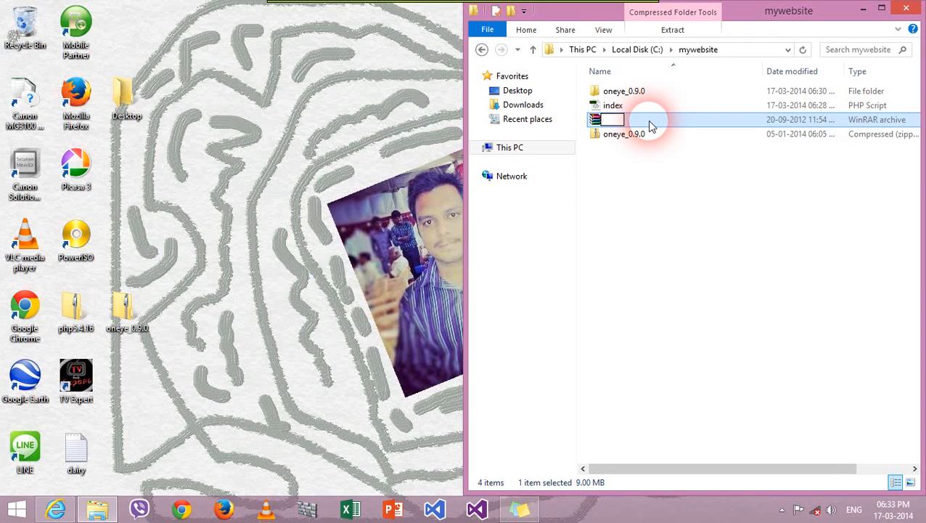
Step: Permanently delete onecloud.tar and snap the window back to the left half
{"action": "type", "text": "onecloud.tar"}
{"action": "key", "text": "Return"}
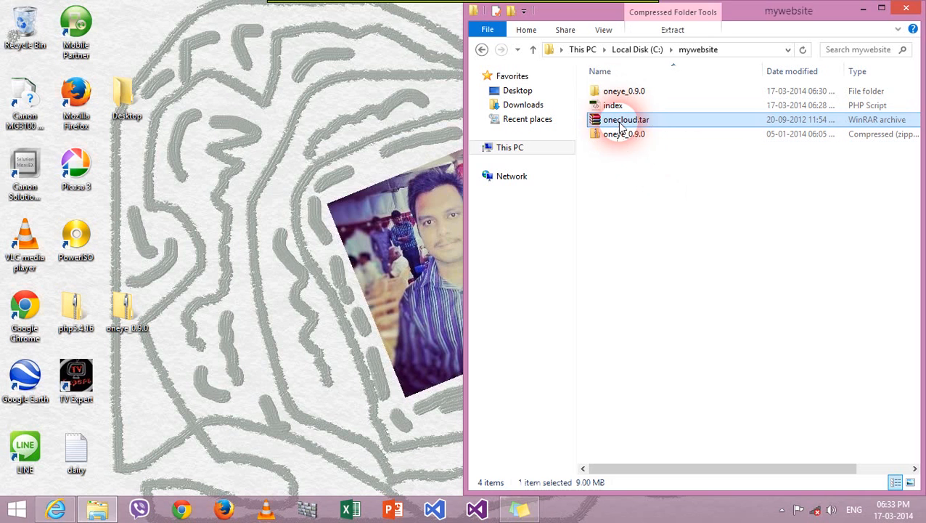
{"action": "key", "text": "shift+Delete"}
{"action": "key", "text": "Return"}
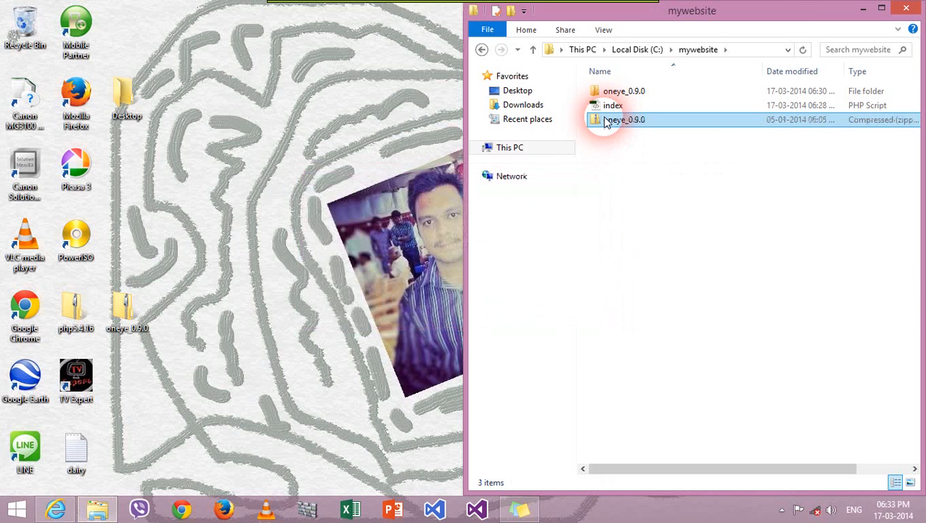
{"action": "left_click_drag", "start_coordinate": [682, 10], "coordinate": [155, 434]}
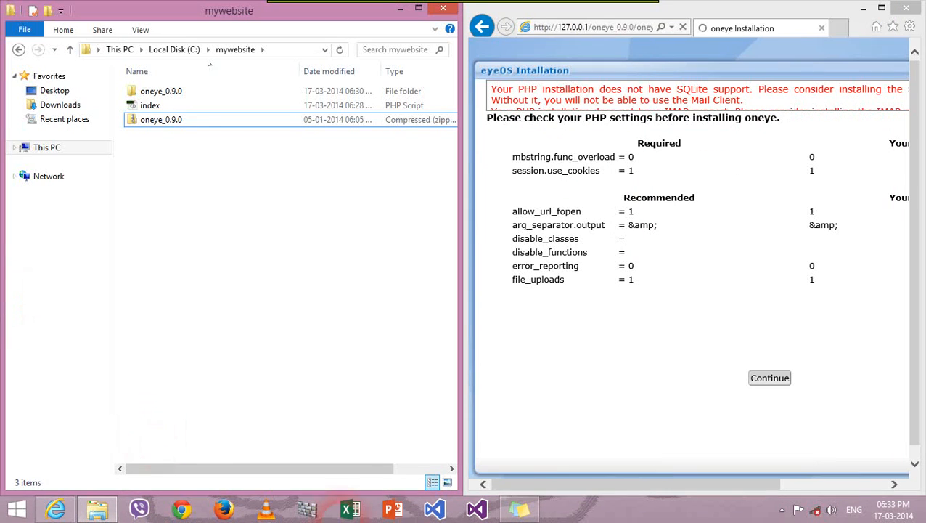
Step: Open the education (N:) drive from This PC
{"action": "left_click", "coordinate": [52, 148]}
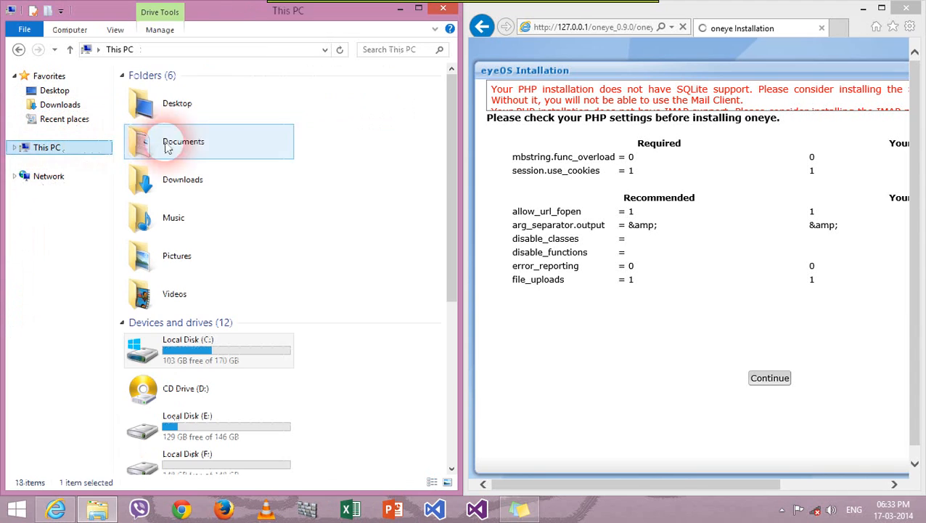
{"action": "scroll", "coordinate": [327, 230], "scroll_direction": "down", "scroll_amount": 3}
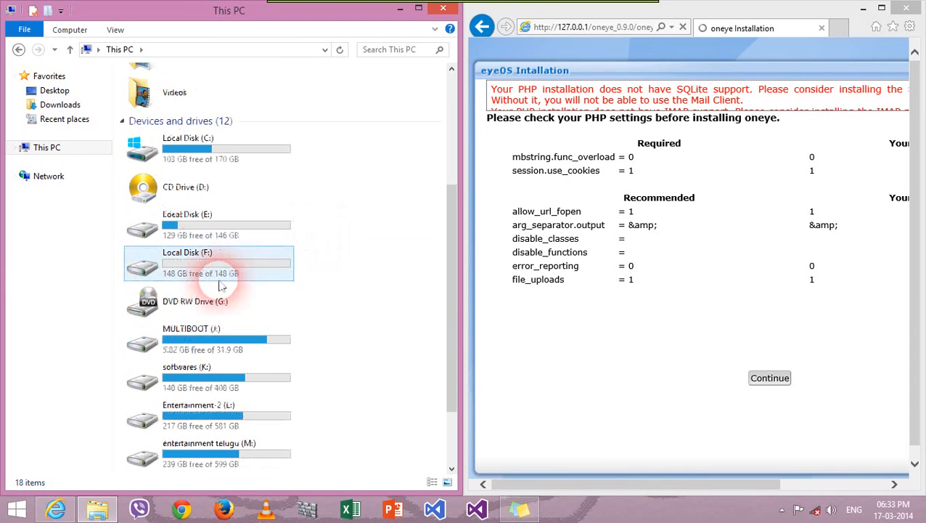
{"action": "left_click", "coordinate": [192, 149]}
{"action": "scroll", "coordinate": [195, 195], "scroll_direction": "down", "scroll_amount": 3}
{"action": "left_click", "coordinate": [218, 347]}
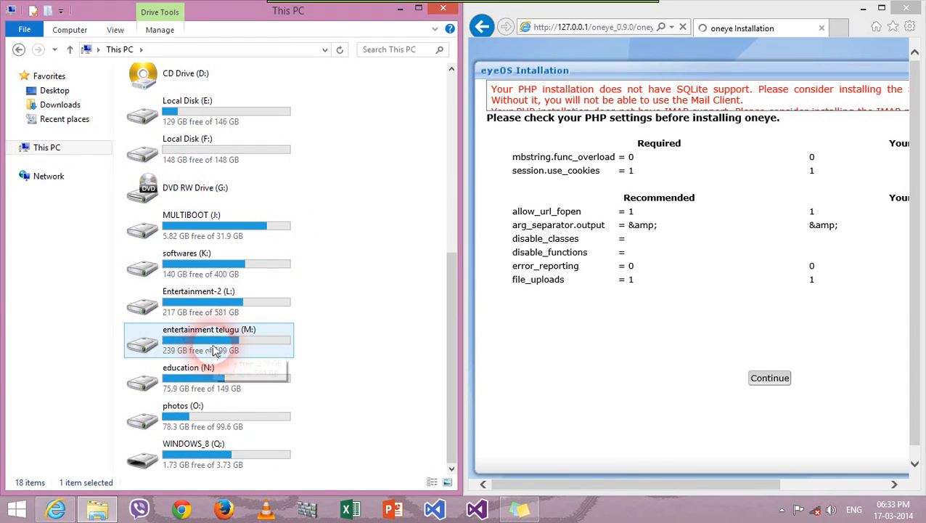
{"action": "left_click", "coordinate": [238, 378]}
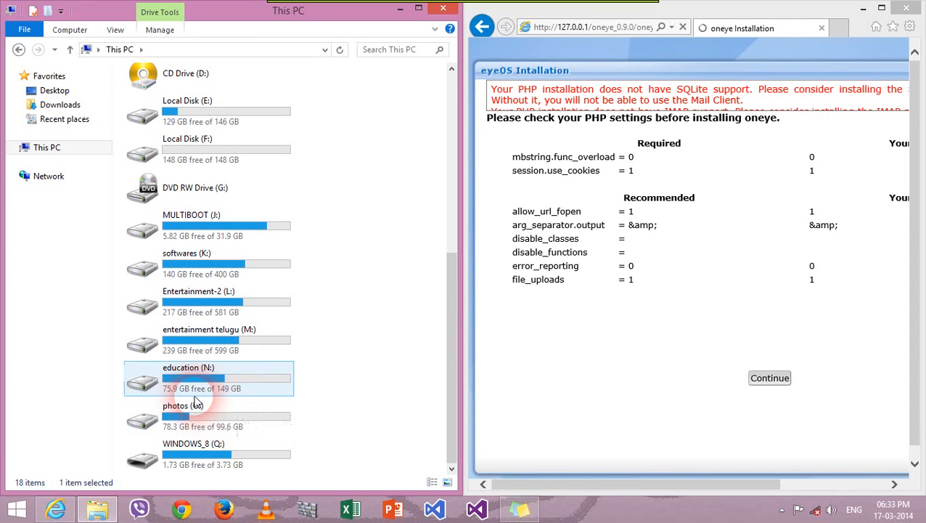
{"action": "left_click", "coordinate": [392, 250]}
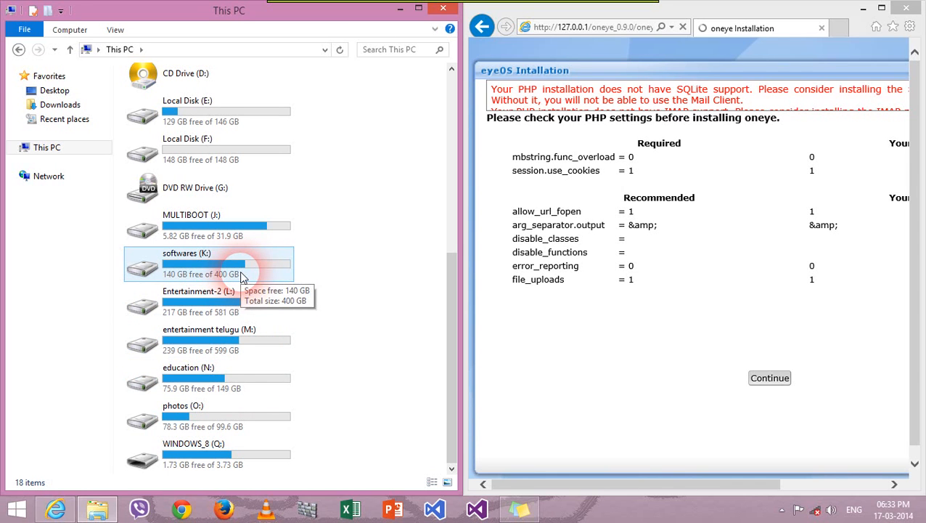
{"action": "double_click", "coordinate": [228, 370]}
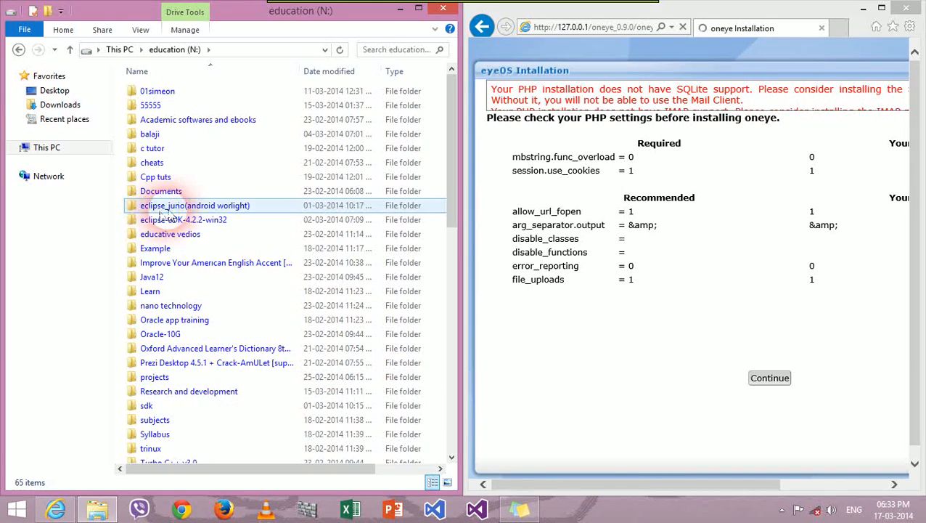
Step: Open the projects folder and scroll down to look for onecloud.tar
{"action": "scroll", "coordinate": [181, 276], "scroll_direction": "down", "scroll_amount": 1}
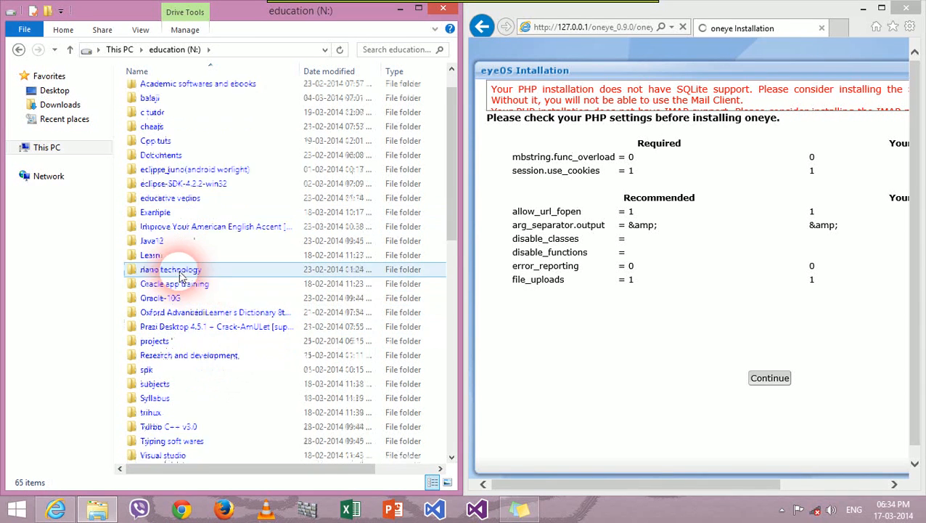
{"action": "scroll", "coordinate": [185, 290], "scroll_direction": "down", "scroll_amount": 1}
{"action": "double_click", "coordinate": [187, 305]}
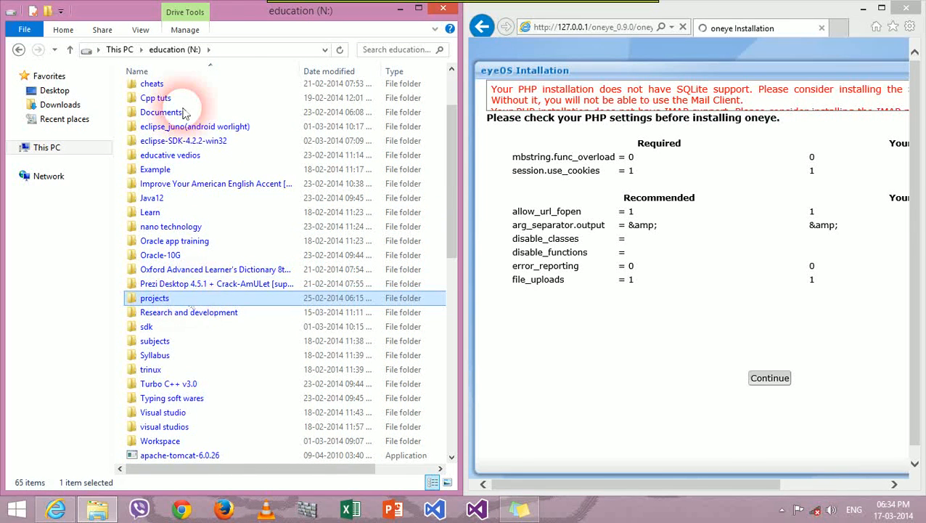
{"action": "scroll", "coordinate": [227, 401], "scroll_direction": "down", "scroll_amount": 15}
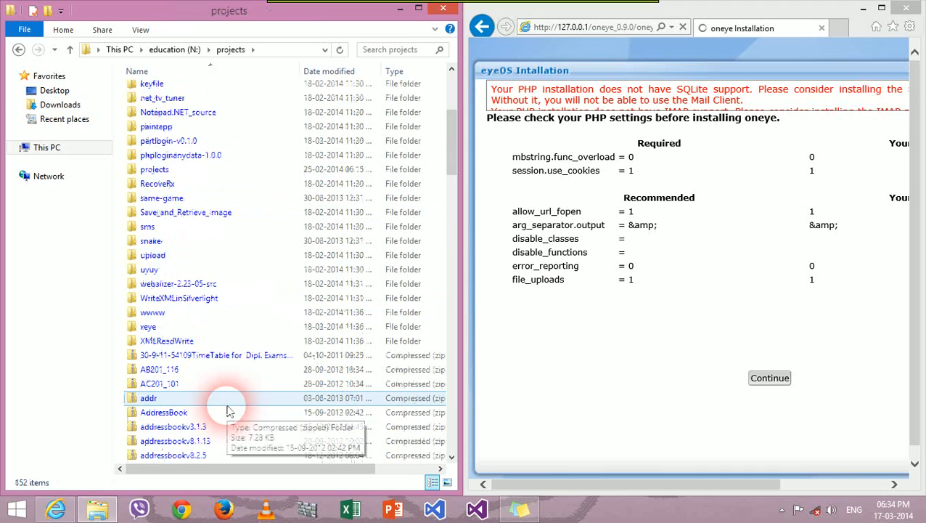
{"action": "scroll", "coordinate": [227, 401], "scroll_direction": "down", "scroll_amount": 5}
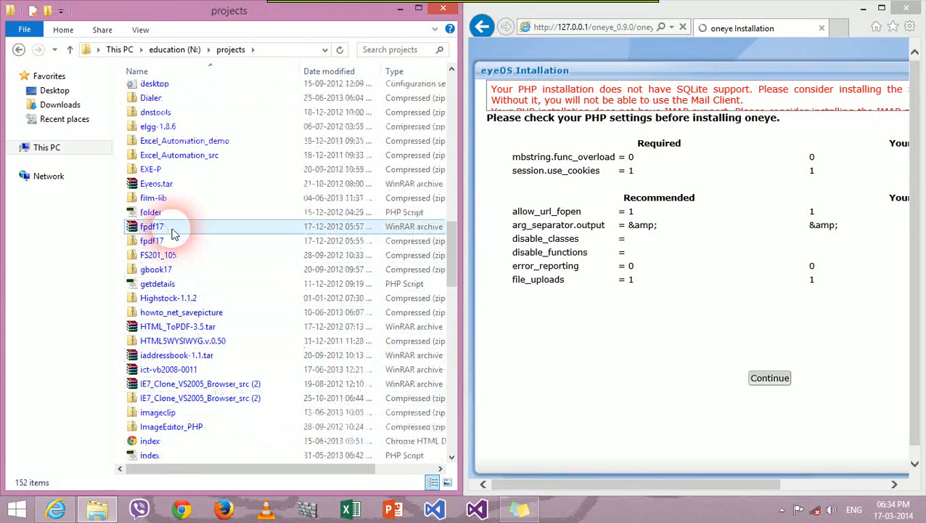
{"action": "scroll", "coordinate": [193, 428], "scroll_direction": "down", "scroll_amount": 9}
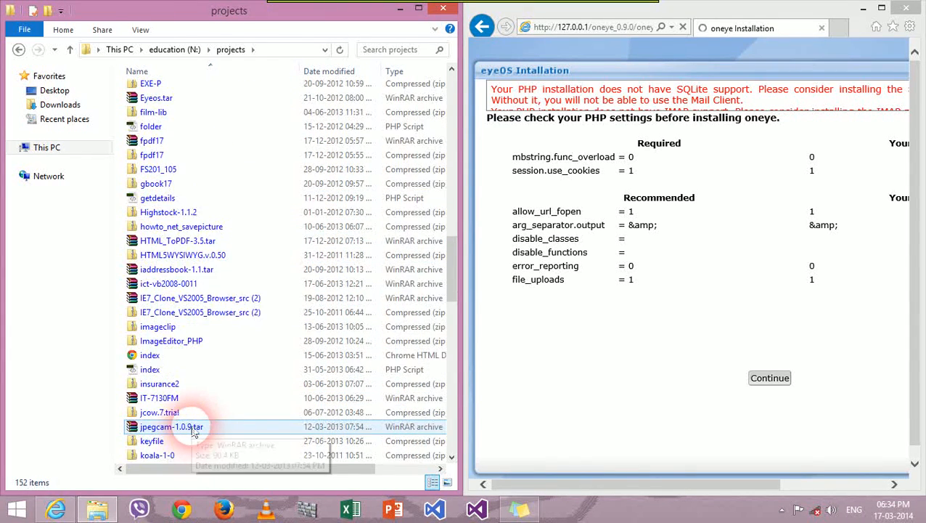
Step: Copy onecloud.tar and paste it into C:\mywebsite
{"action": "left_click", "coordinate": [167, 327]}
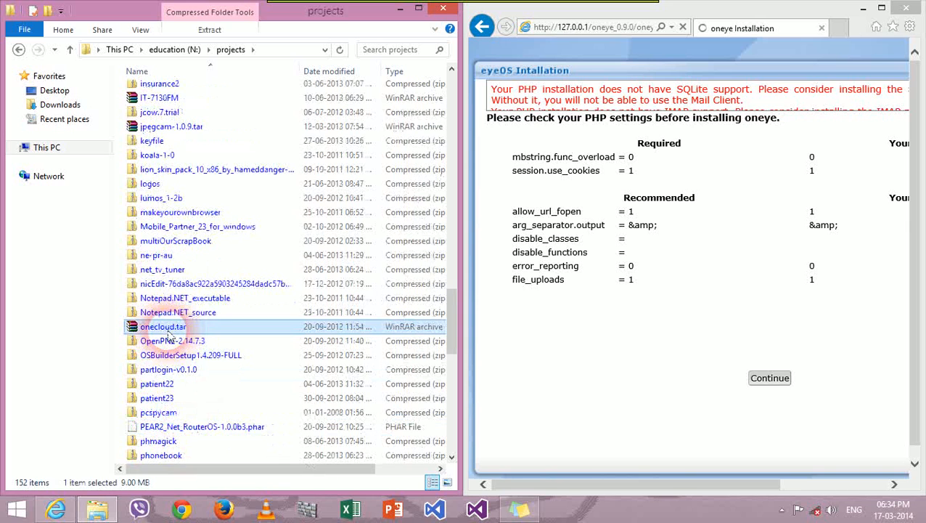
{"action": "right_click", "coordinate": [169, 327]}
{"action": "left_click", "coordinate": [197, 251]}
{"action": "left_click", "coordinate": [64, 147]}
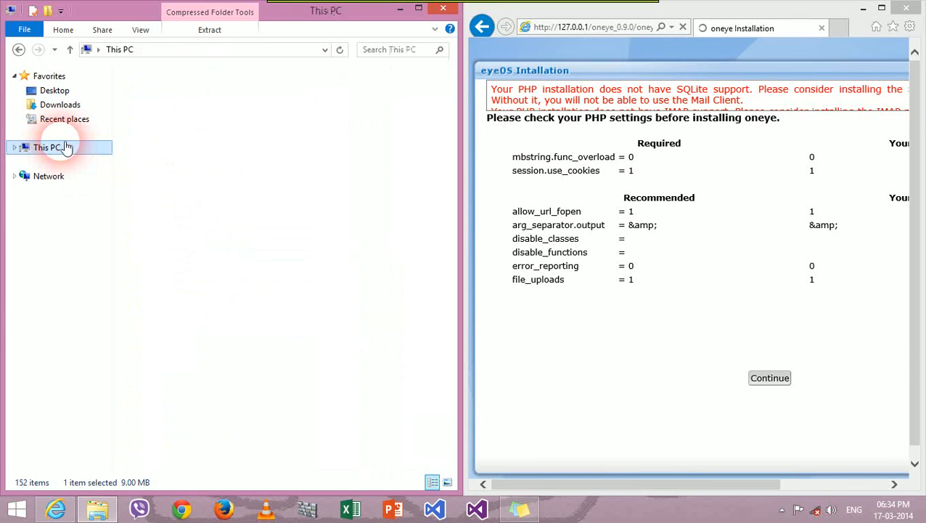
{"action": "left_click", "coordinate": [204, 116]}
{"action": "double_click", "coordinate": [202, 116]}
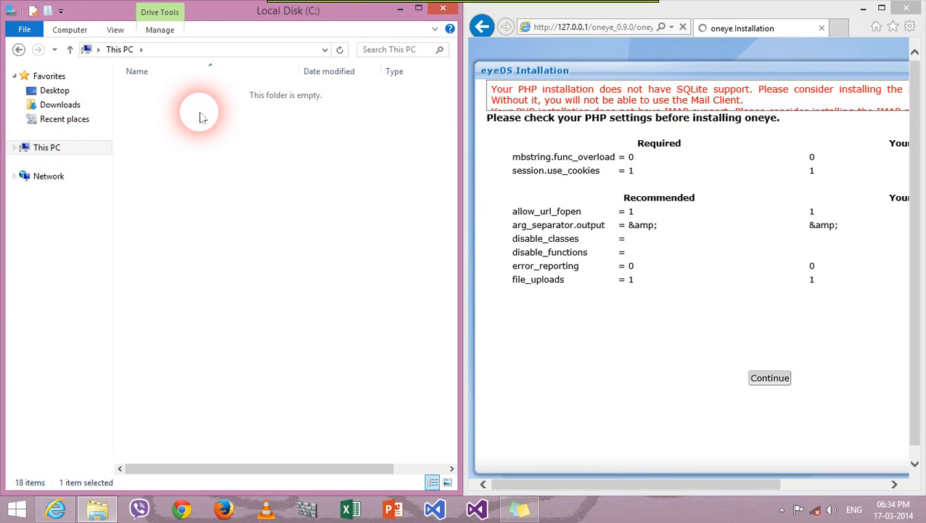
{"action": "left_click", "coordinate": [194, 110]}
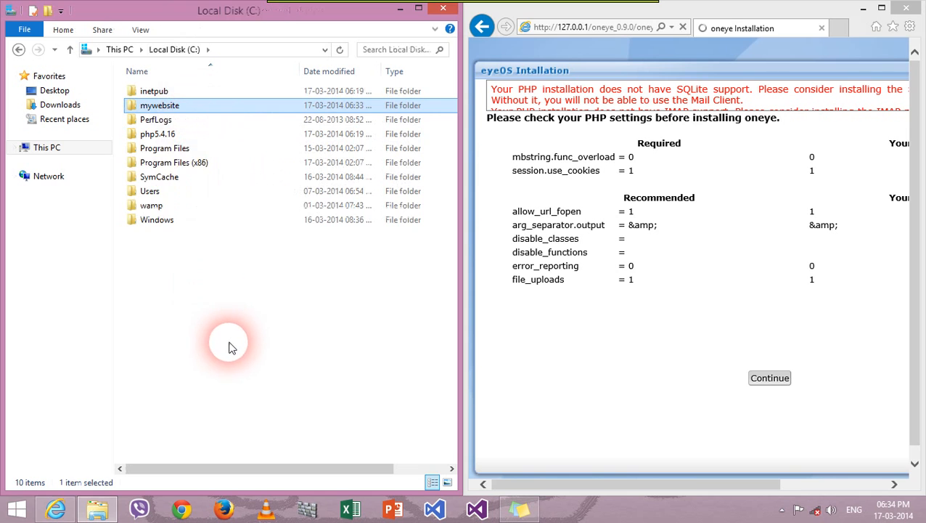
{"action": "key", "text": "Return"}
{"action": "right_click", "coordinate": [253, 275]}
{"action": "left_click", "coordinate": [287, 367]}
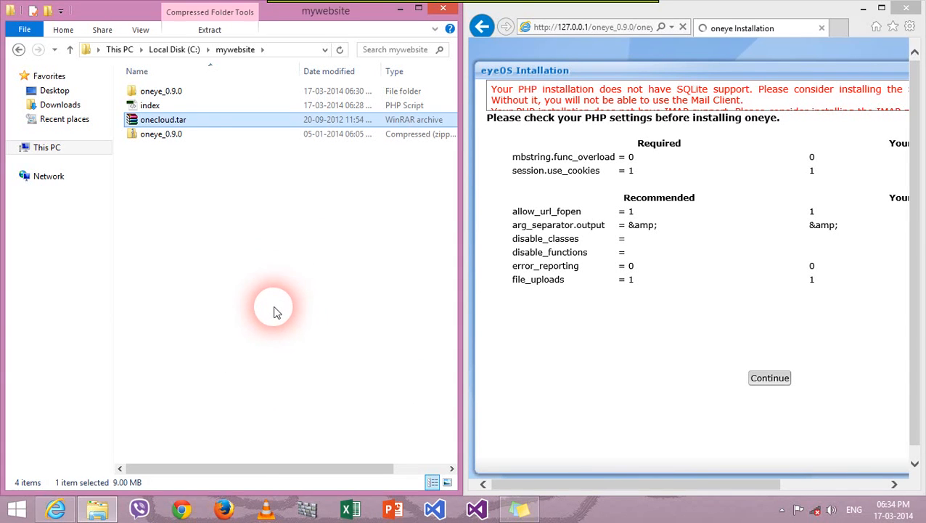
Step: Extract onecloud.tar into a new onecloud folder, letting the extraction run in the background
{"action": "right_click", "coordinate": [196, 121]}
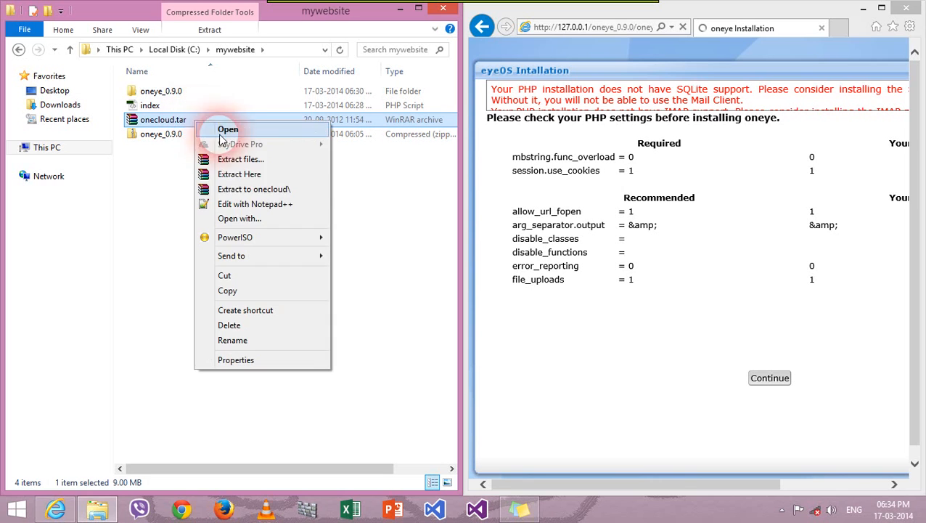
{"action": "left_click", "coordinate": [252, 191]}
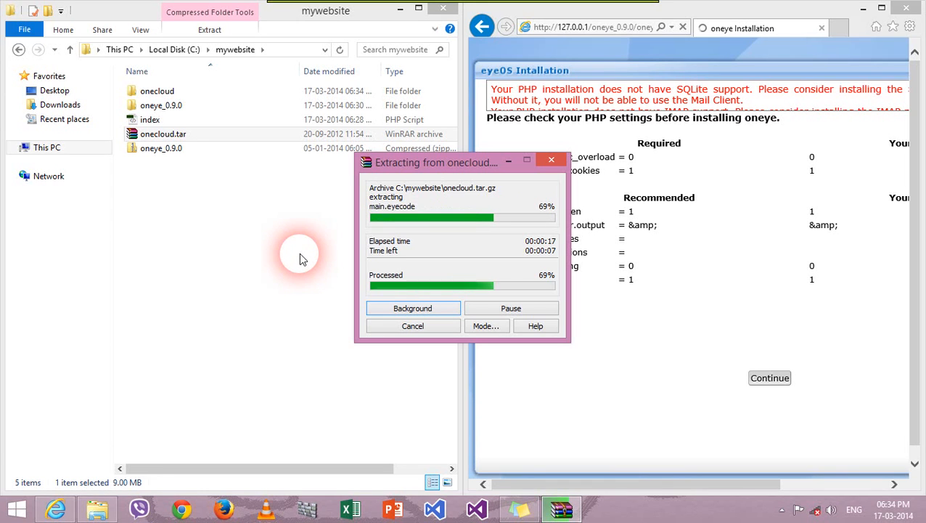
{"action": "left_click", "coordinate": [857, 35]}
{"action": "left_click", "coordinate": [841, 28]}
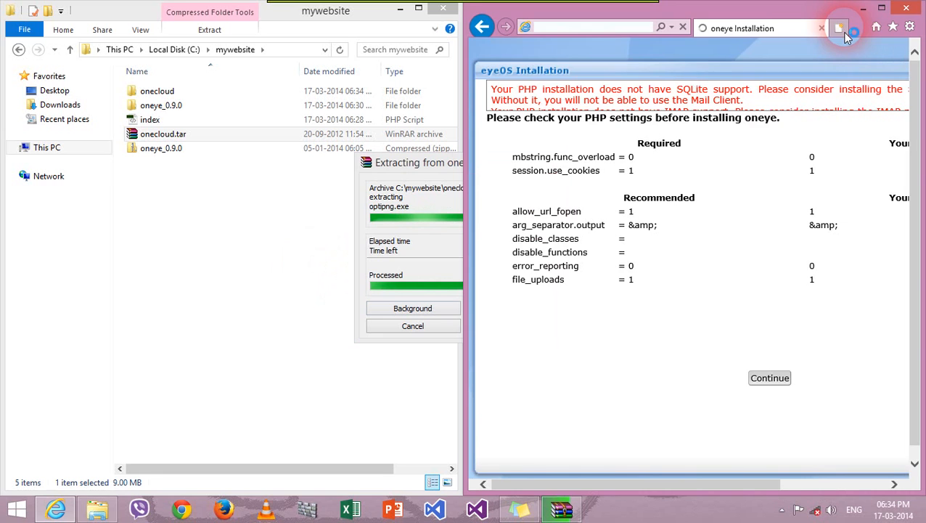
{"action": "left_click", "coordinate": [414, 173]}
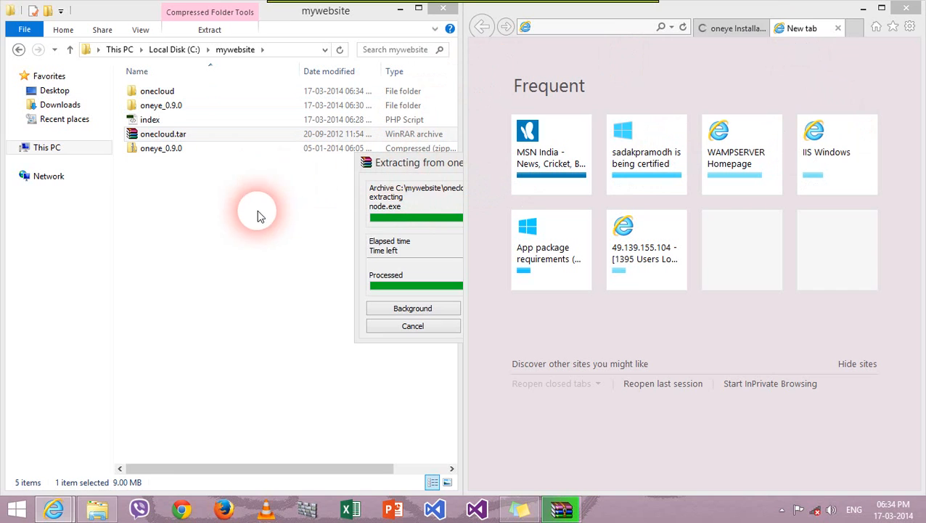
{"action": "left_click", "coordinate": [263, 293]}
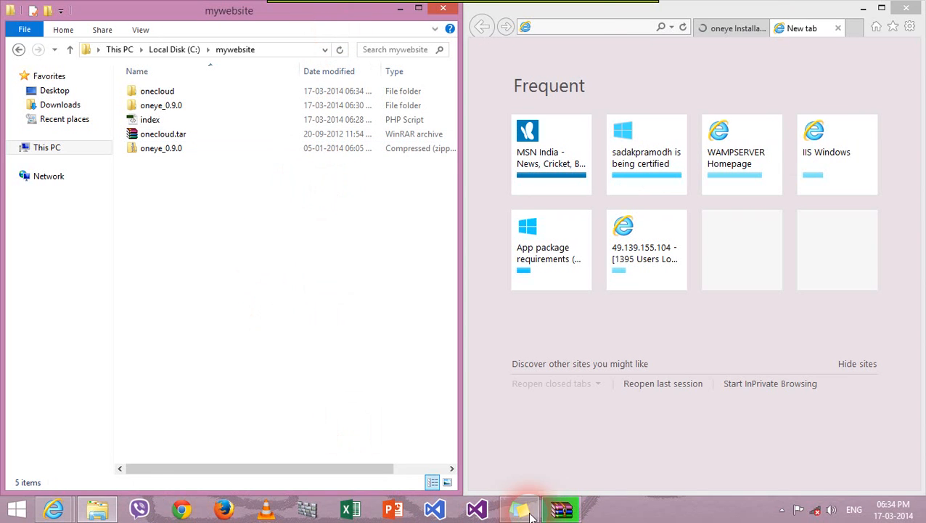
{"action": "left_click", "coordinate": [558, 508]}
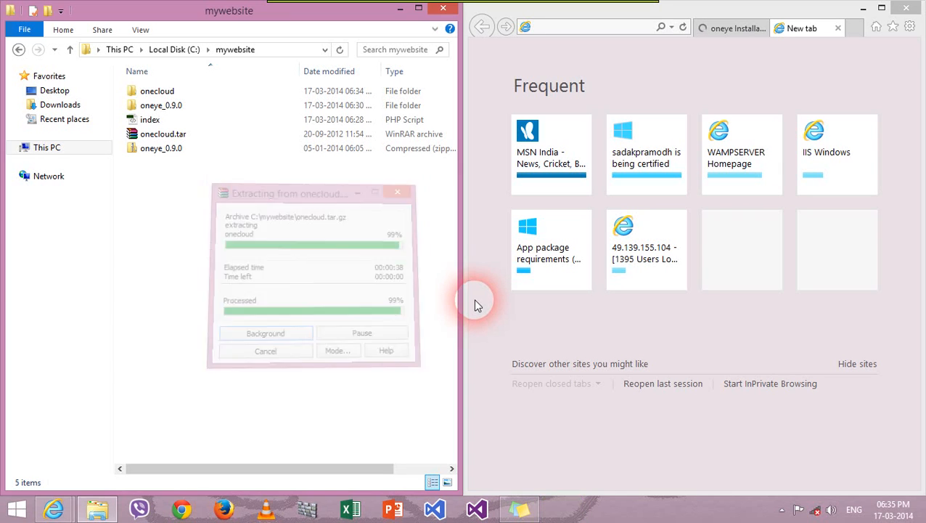
Step: Open the extracted onecloud\onecloud folder and copy its full path
{"action": "double_click", "coordinate": [185, 95]}
{"action": "double_click", "coordinate": [186, 95]}
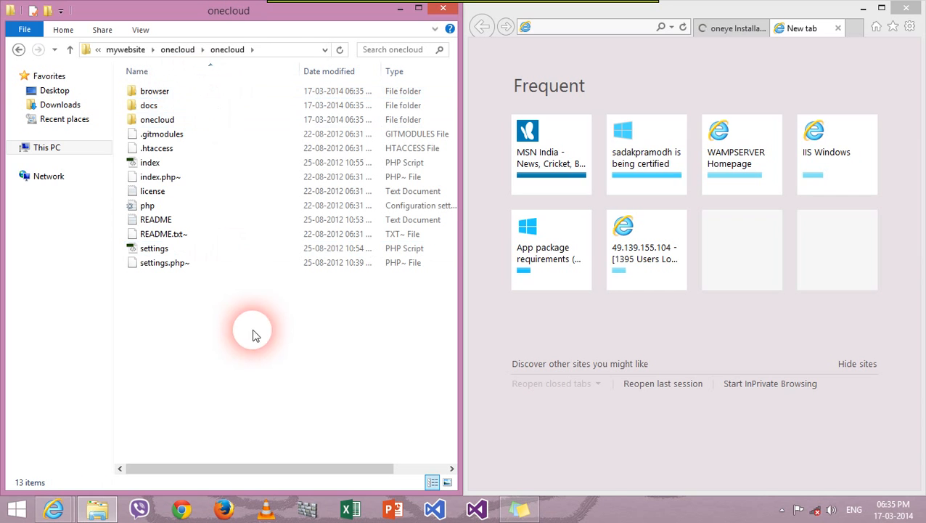
{"action": "left_click", "coordinate": [268, 51]}
{"action": "right_click", "coordinate": [194, 53]}
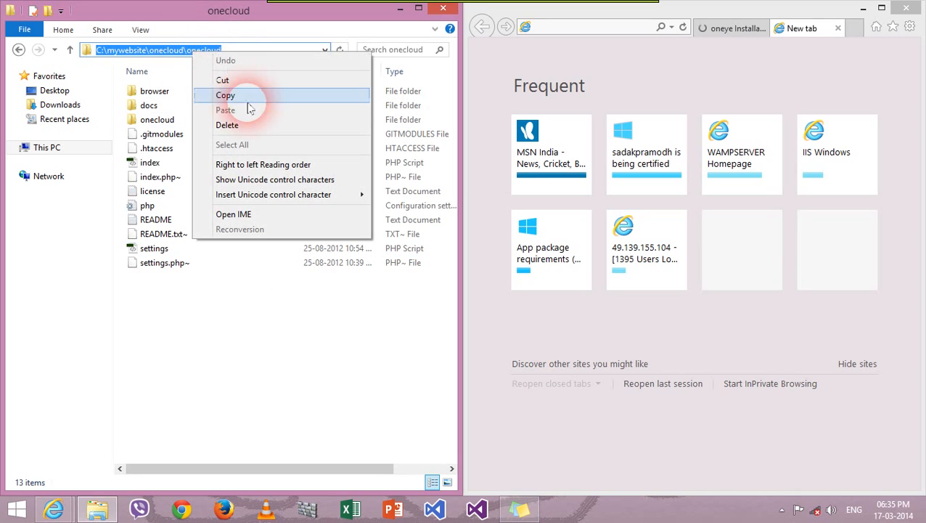
{"action": "left_click", "coordinate": [254, 95]}
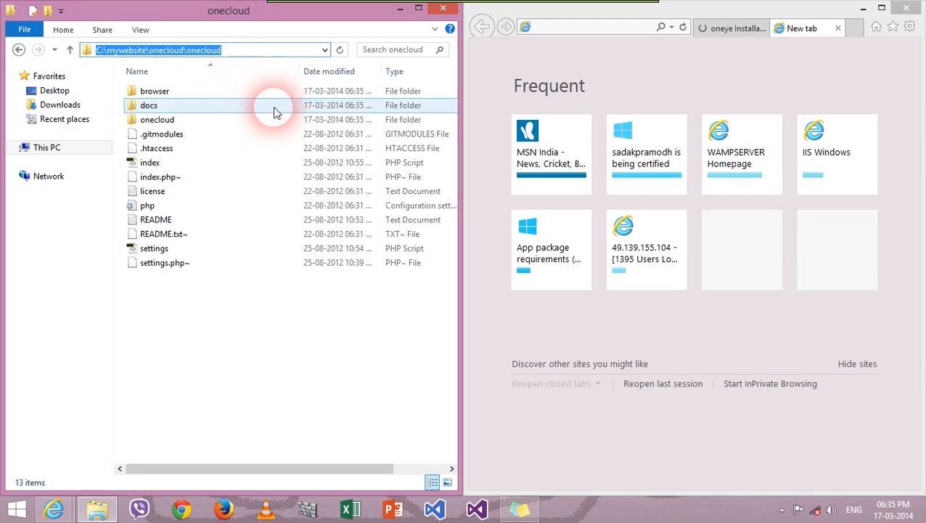
Step: Load 127.0.0.1/onecloud/onecloud in the browser's empty new tab
{"action": "left_click", "coordinate": [733, 28]}
{"action": "left_click", "coordinate": [814, 29]}
{"action": "left_click", "coordinate": [569, 29]}
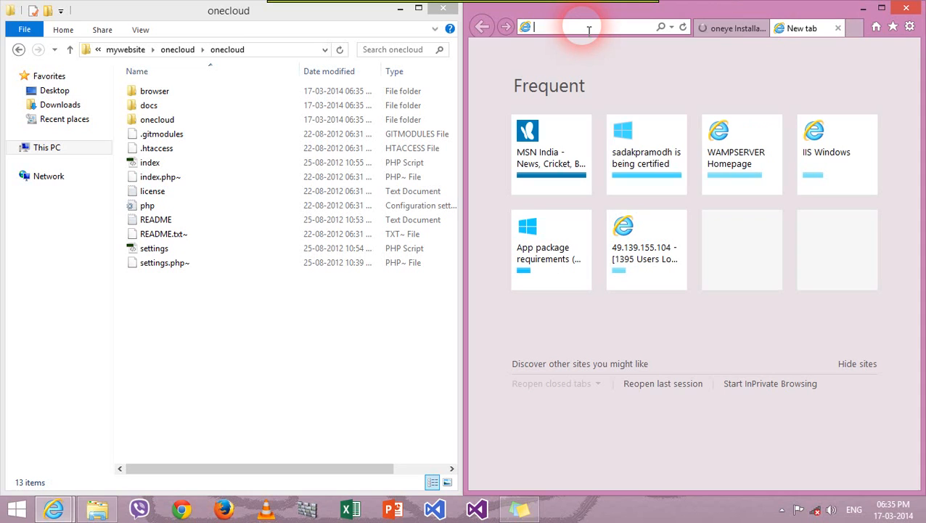
{"action": "type", "text": "127.0.0.1/"}
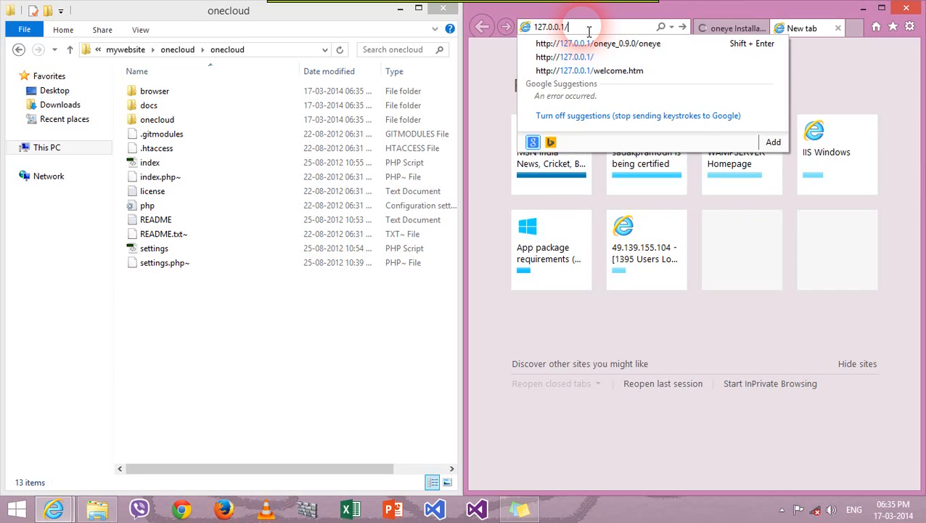
{"action": "key", "text": "ctrl+v"}
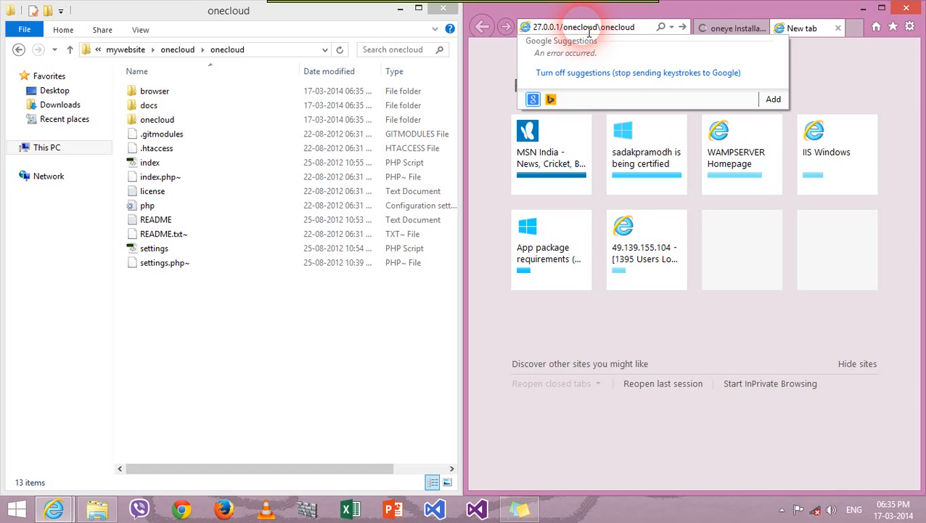
{"action": "key", "text": "Return"}
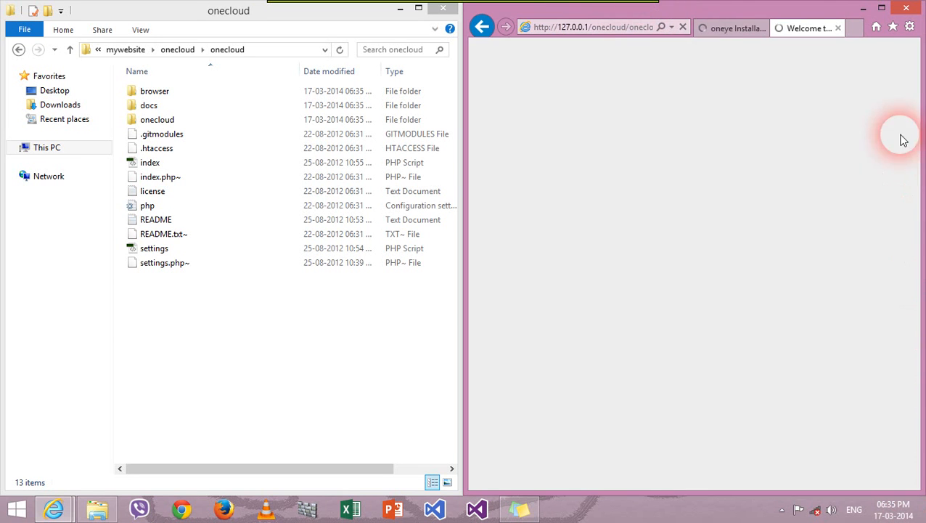
Step: Maximize the browser and bring up OneCloud's New User registration form
{"action": "left_click", "coordinate": [882, 8]}
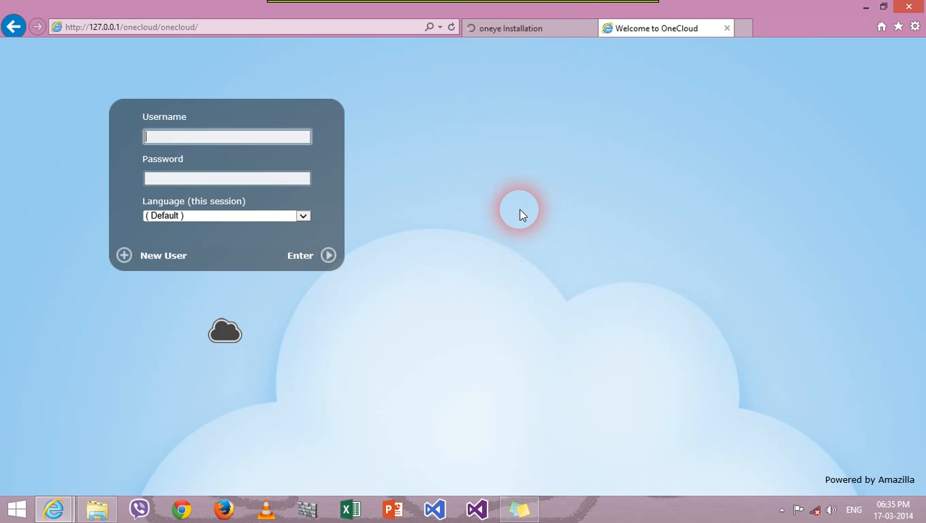
{"action": "left_click", "coordinate": [426, 138]}
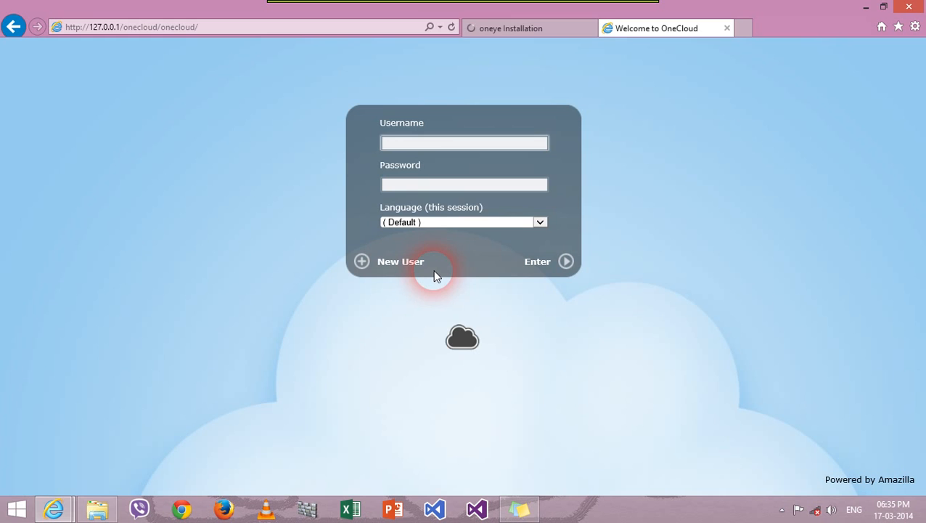
{"action": "left_click", "coordinate": [412, 267]}
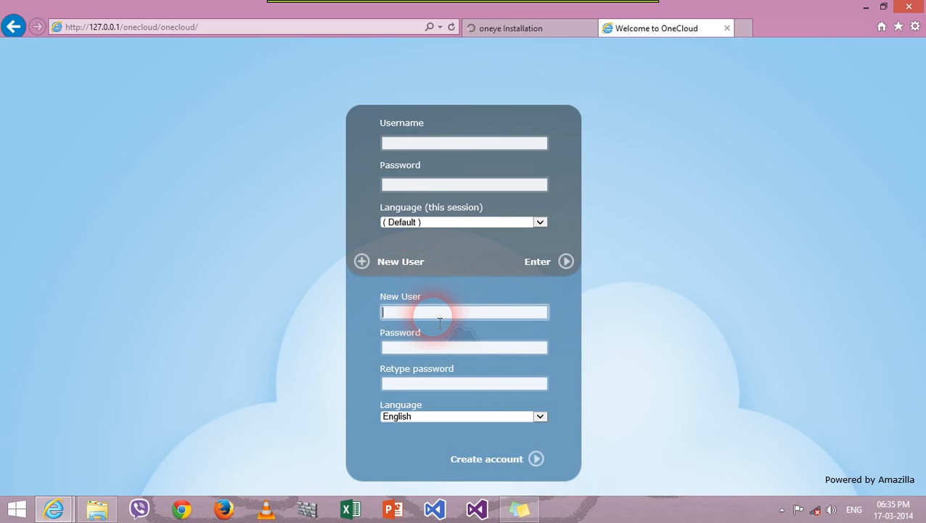
Step: Enter a new username and password, retype the password, and create the account
{"action": "type", "text": "sadakpramodh"}
{"action": "key", "text": "Tab"}
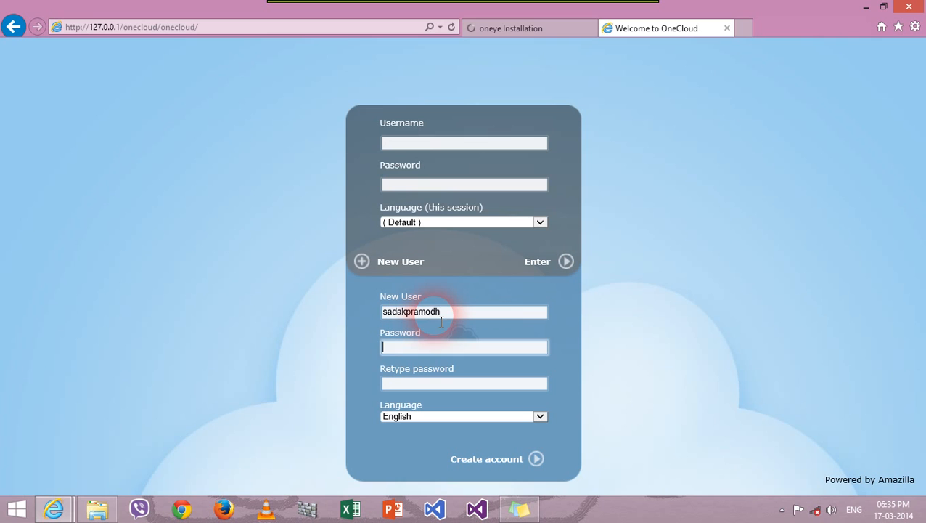
{"action": "type", "text": "p•••••"}
{"action": "left_click", "coordinate": [545, 347]}
{"action": "left_click", "coordinate": [500, 384]}
{"action": "type", "text": "123456"}
{"action": "left_click", "coordinate": [500, 462]}
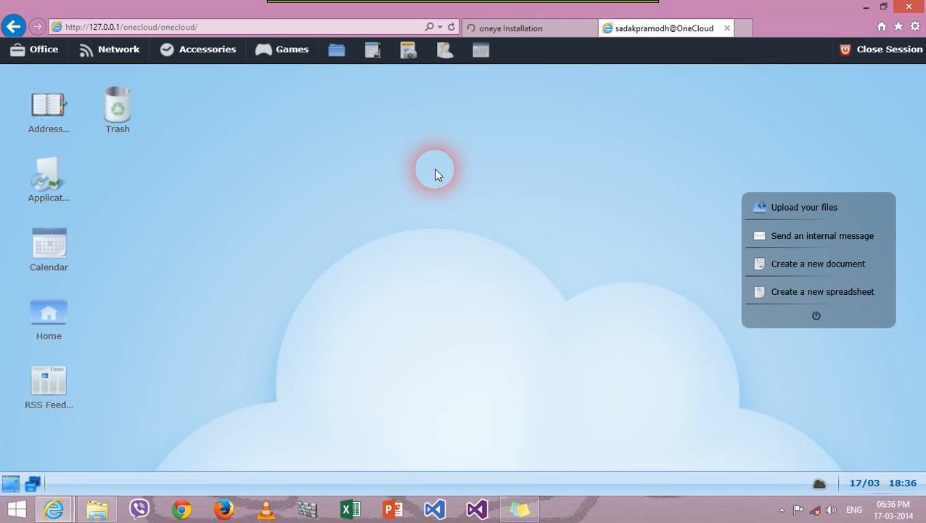
{"action": "left_click", "coordinate": [512, 33]}
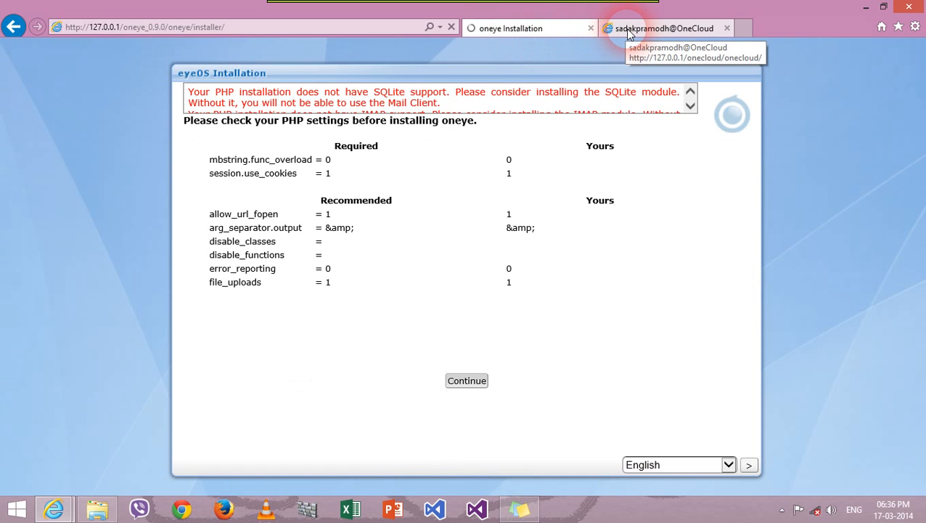
{"action": "left_click", "coordinate": [337, 34]}
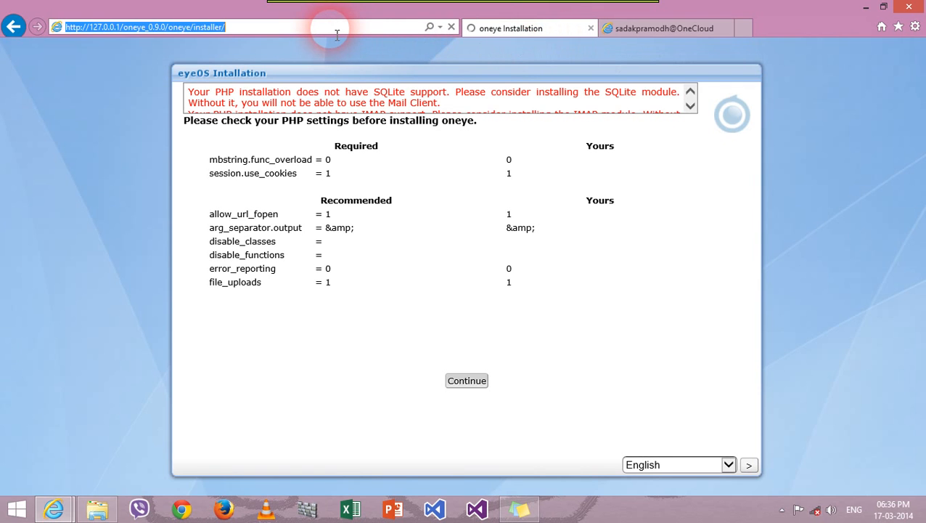
{"action": "left_click", "coordinate": [351, 28]}
{"action": "key", "text": "BackSpace"}
{"action": "key", "text": "BackSpace"}
{"action": "key", "text": "BackSpace"}
{"action": "key", "text": "BackSpace"}
{"action": "key", "text": "BackSpace"}
{"action": "key", "text": "BackSpace"}
{"action": "key", "text": "BackSpace"}
{"action": "key", "text": "BackSpace"}
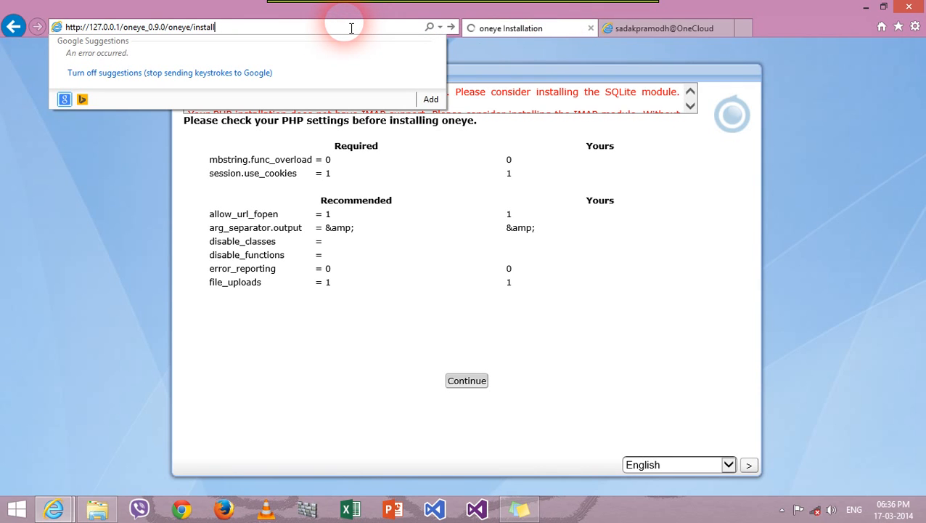
{"action": "key", "text": "BackSpace"}
{"action": "key", "text": "Return"}
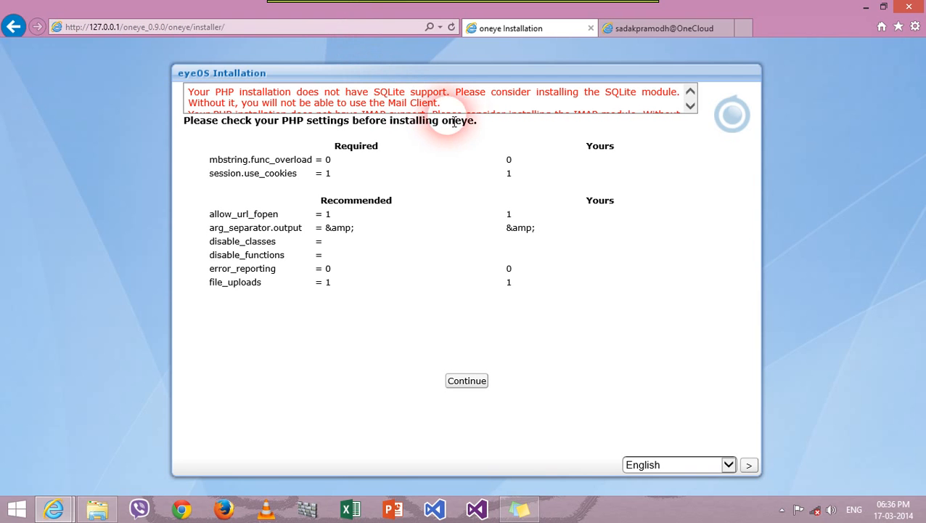
{"action": "left_click", "coordinate": [748, 464]}
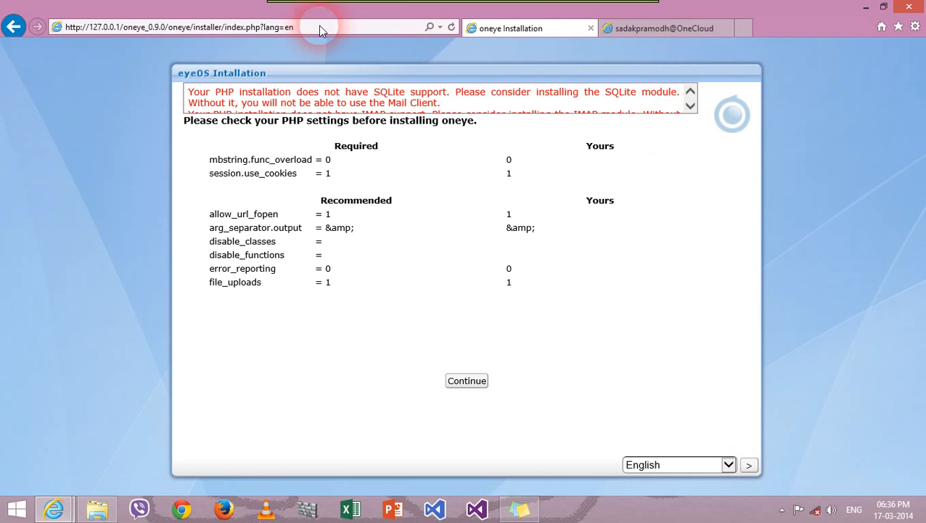
{"action": "left_click", "coordinate": [748, 465]}
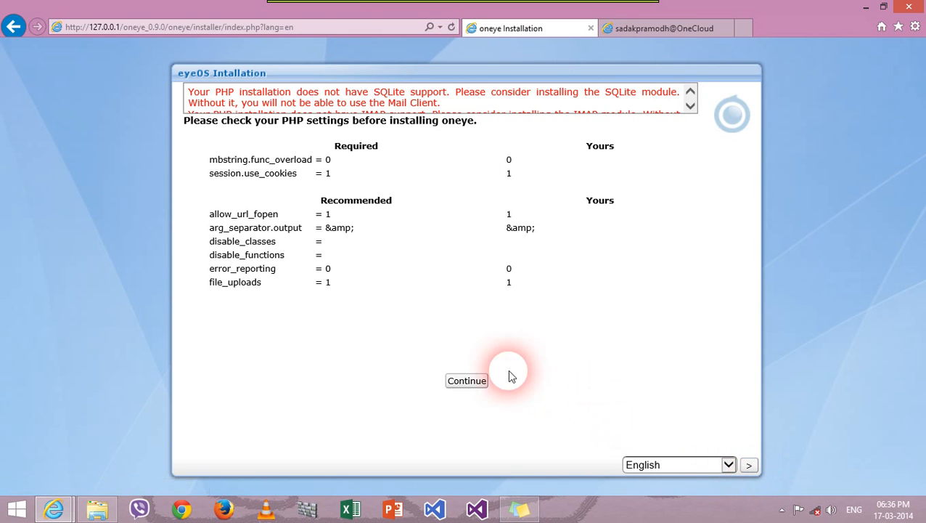
{"action": "left_click", "coordinate": [465, 381]}
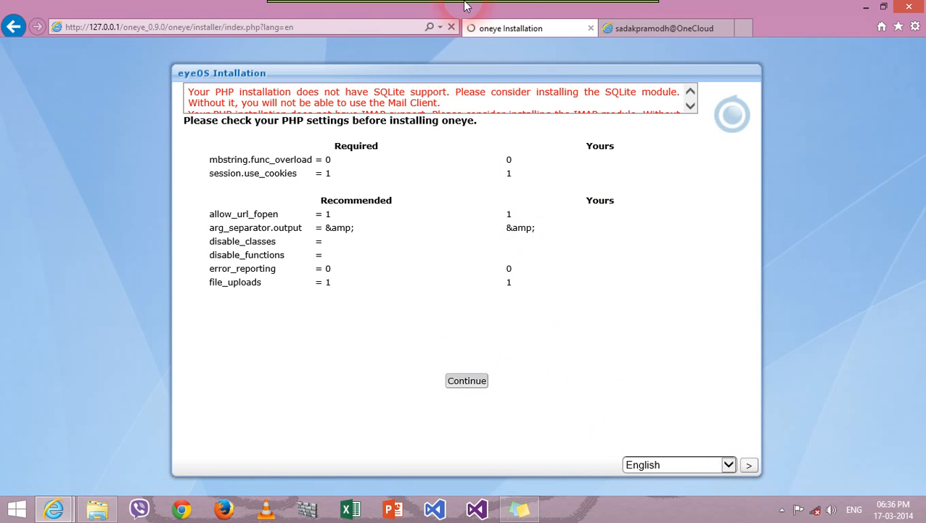
{"action": "left_click", "coordinate": [659, 28]}
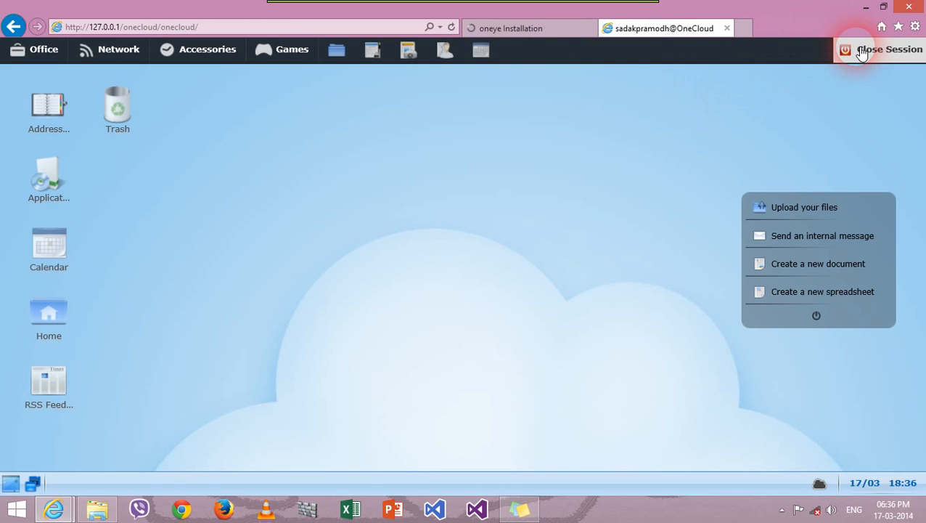
Step: Check the oneye Installation tab, return to the OneCloud tab, and minimize the browser
{"action": "left_click", "coordinate": [523, 28]}
{"action": "left_click", "coordinate": [659, 30]}
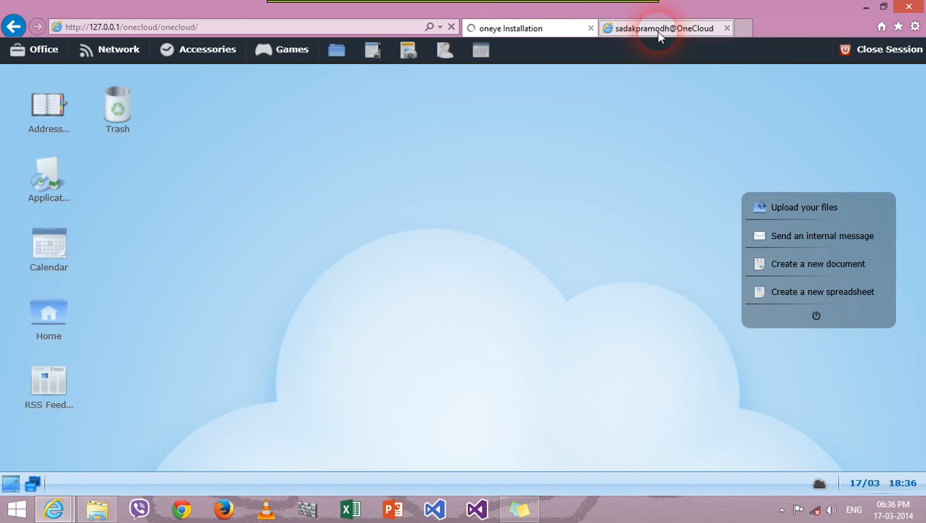
{"action": "left_click", "coordinate": [866, 7]}
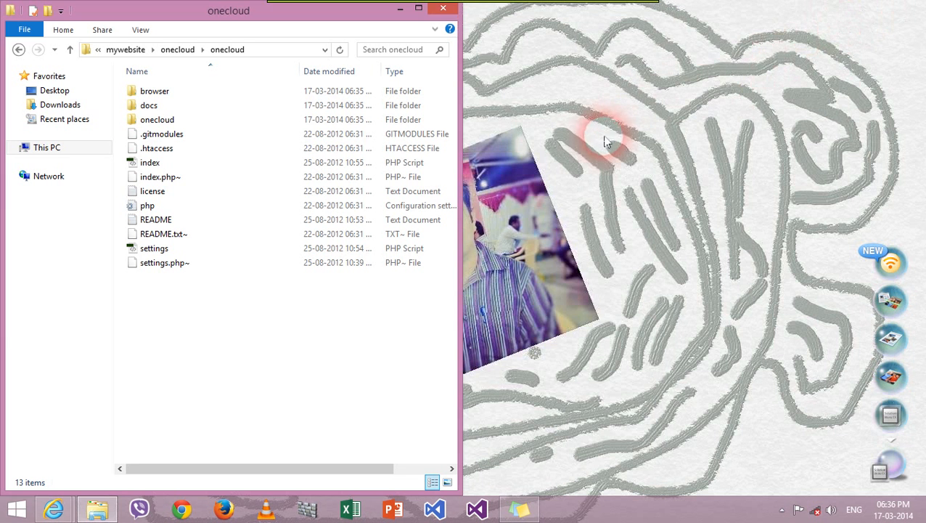